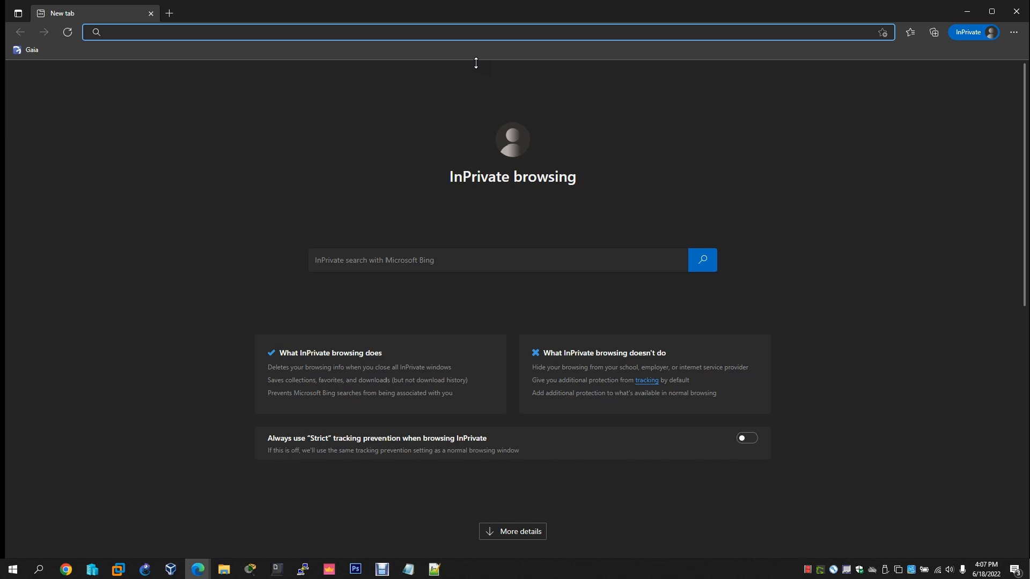
Load the paolo-projects/unlocker GitHub repository in Edge from the copied link
key(alt+Tab)
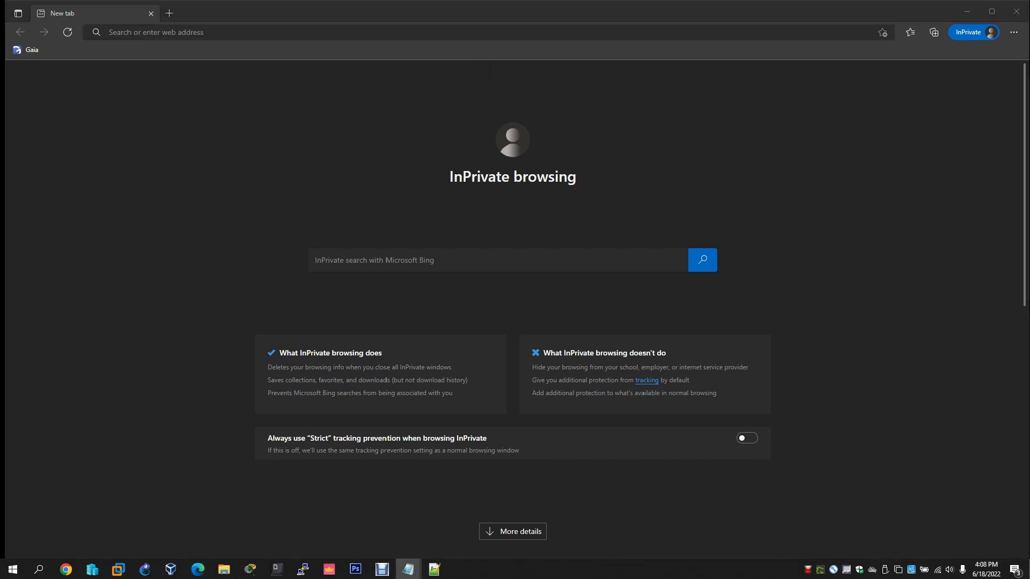
key(alt+Tab)
text(https://github.com/paolo-projects/unlocker)
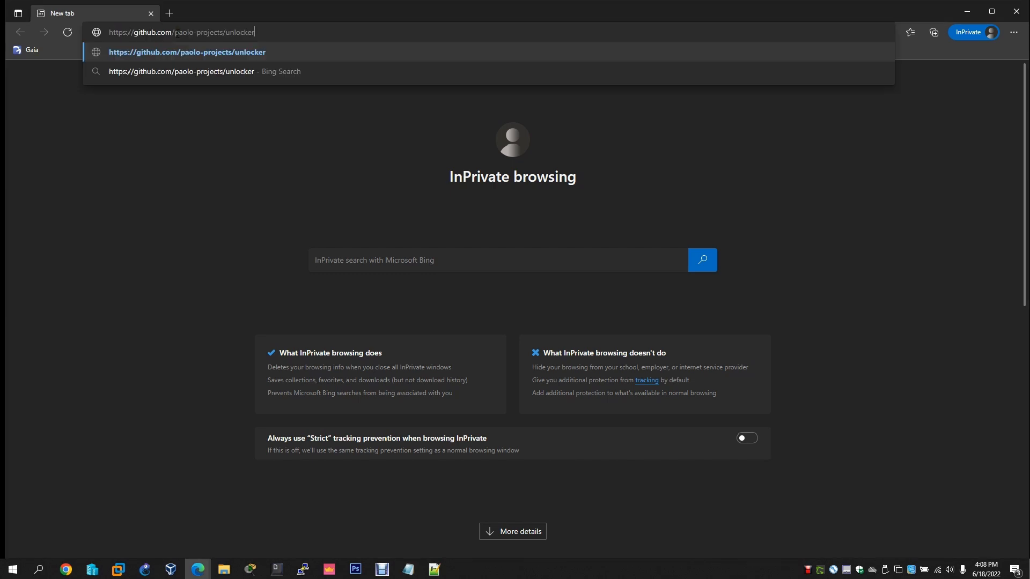
key(Return)
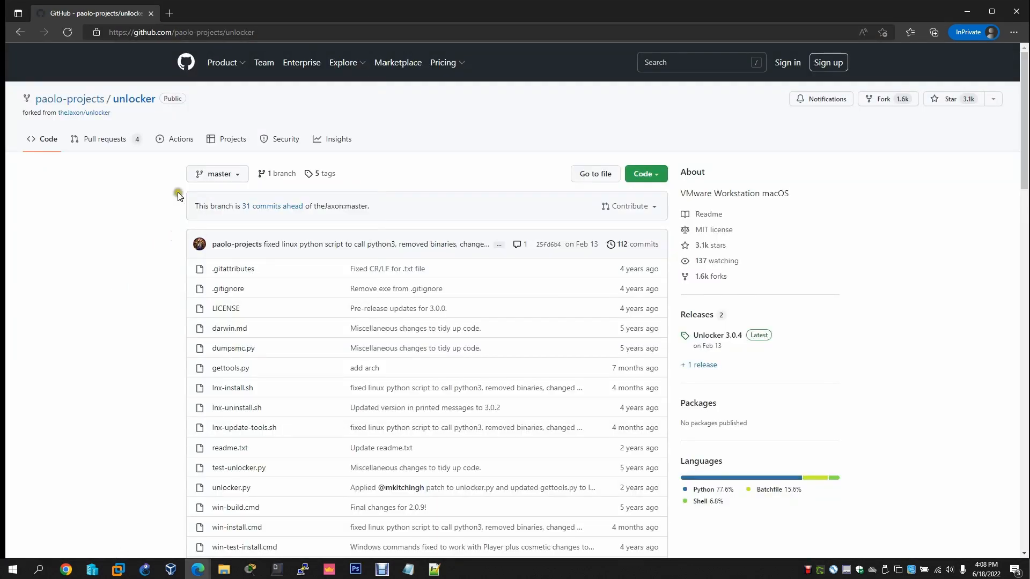
Read the readme's supported VMware Workstation versions line, then minimize Edge
scroll(89, 317, down, 10)
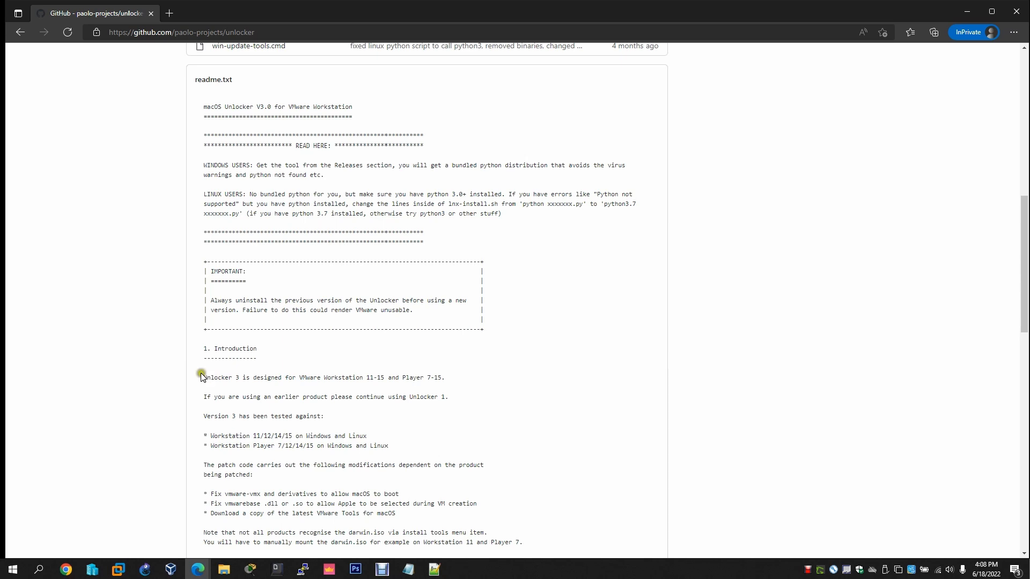
drag(198, 377, 447, 378)
click(334, 379)
scroll(344, 330, up, 10)
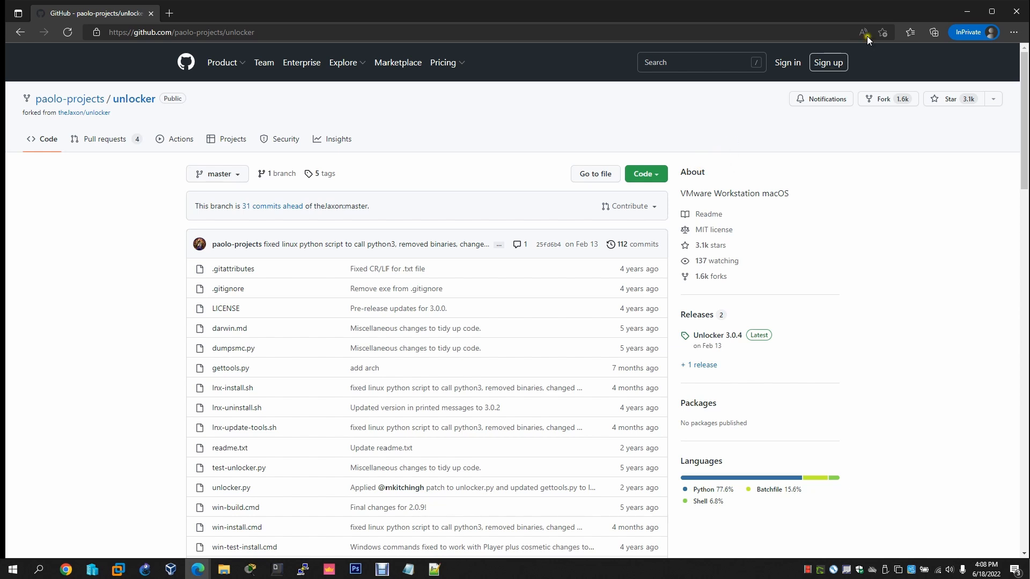
click(317, 31)
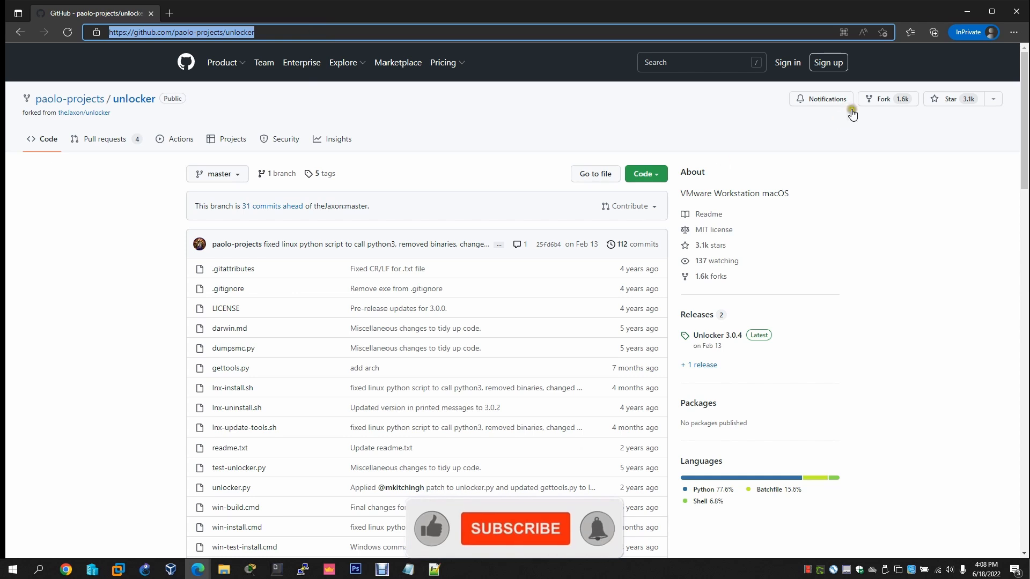
click(966, 14)
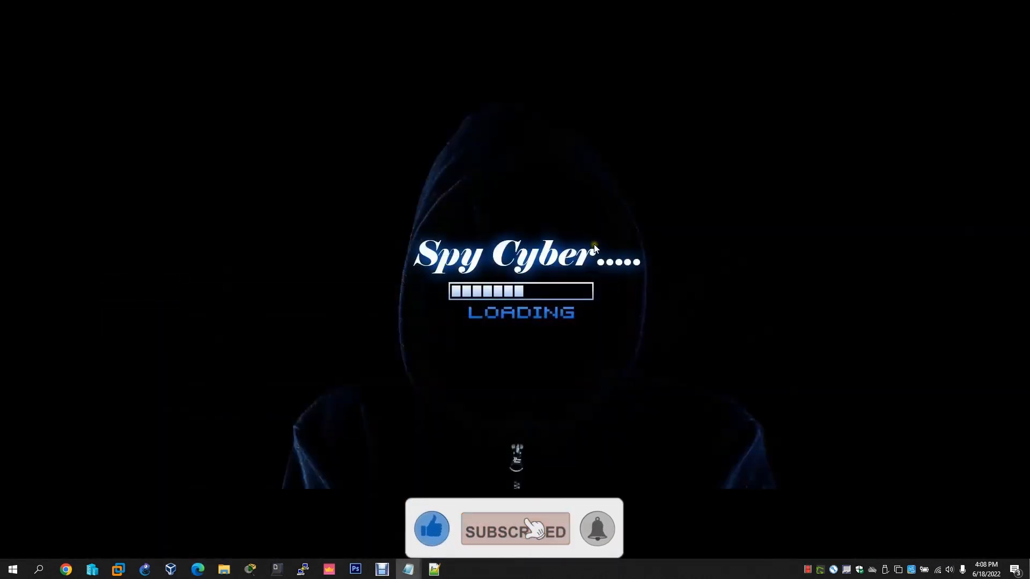
Open the MediaFire download page for macOS Big Sur 11.0.1 in a new Edge tab
click(200, 568)
click(169, 13)
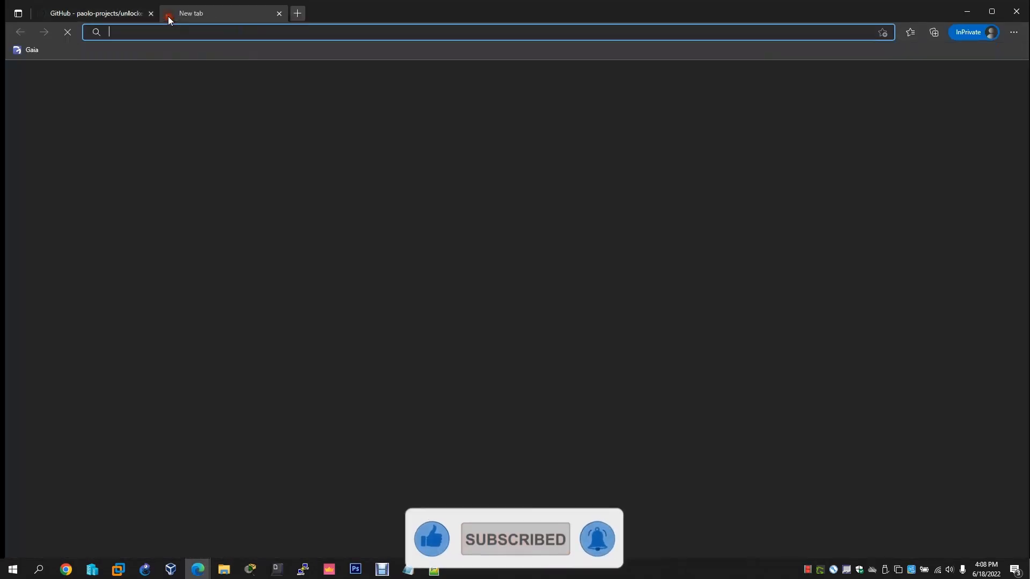
text(http://www.mediafire.com/file/dbfod9u5q9ii9nd/macOS_Big_Sur_11.0.1_%252820B29%2529.iso/file)
key(Return)
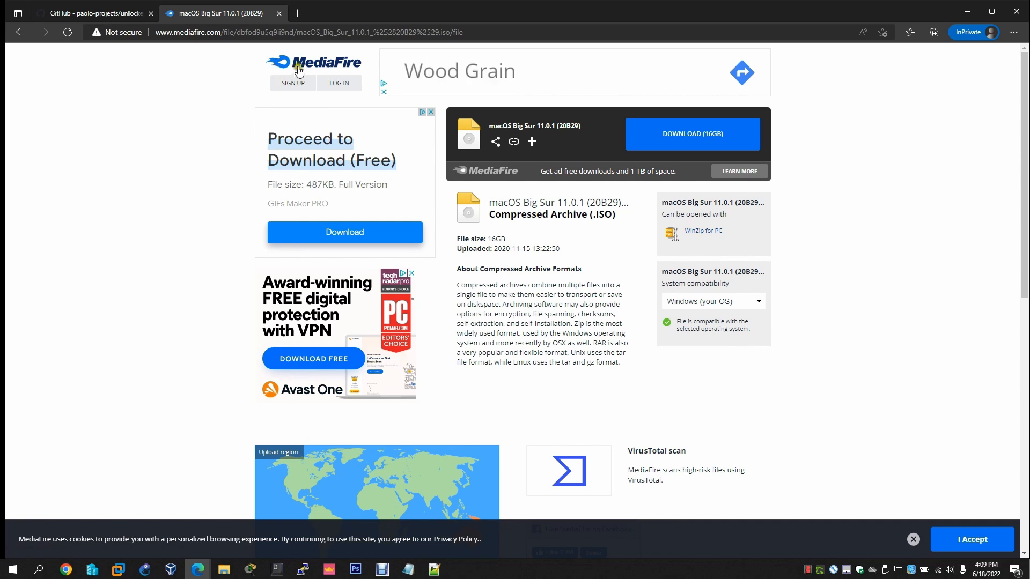
Return to the unlocker tab, minimize Edge, and open Task Manager's Details list
click(113, 13)
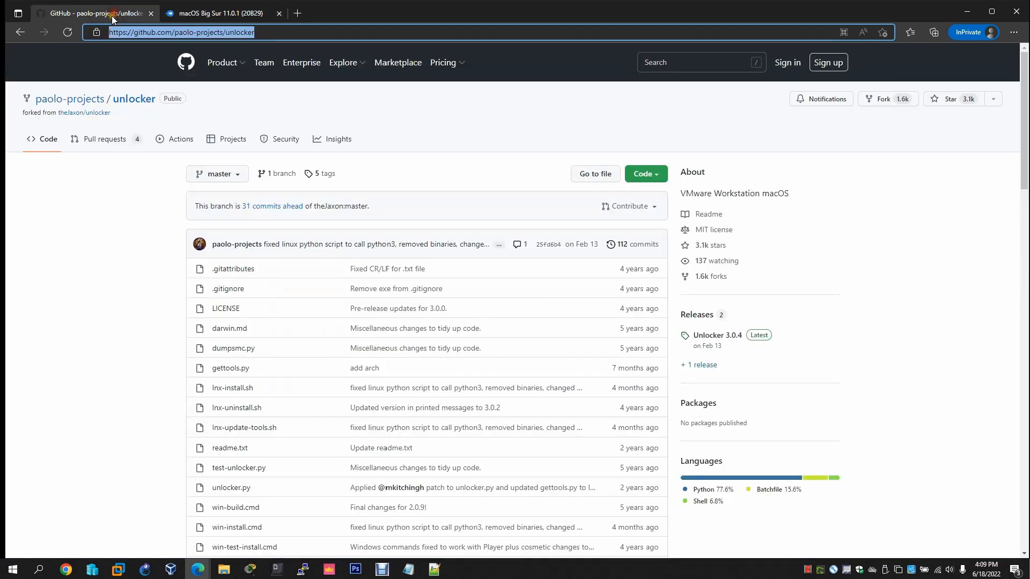
click(964, 11)
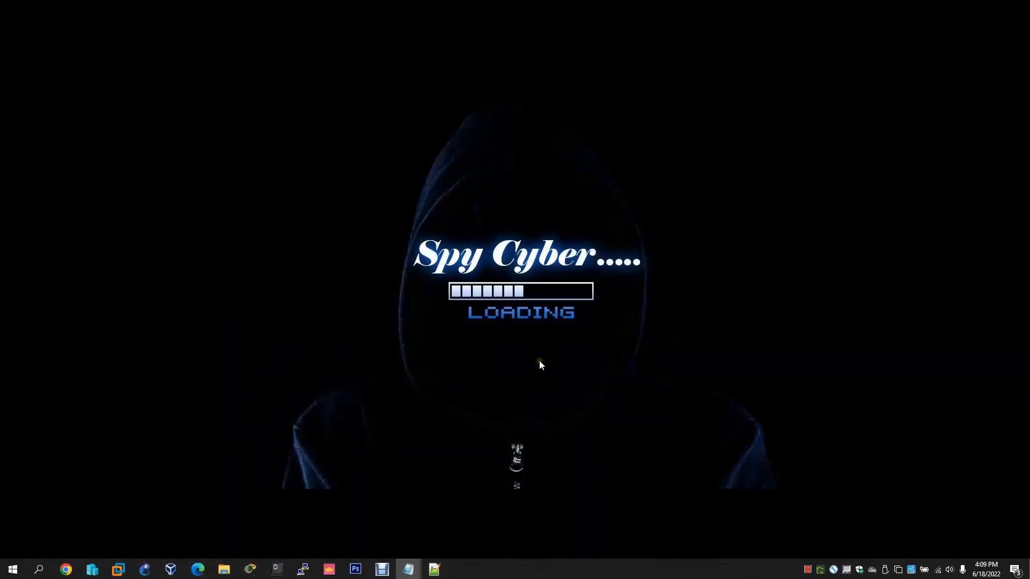
right_click(538, 568)
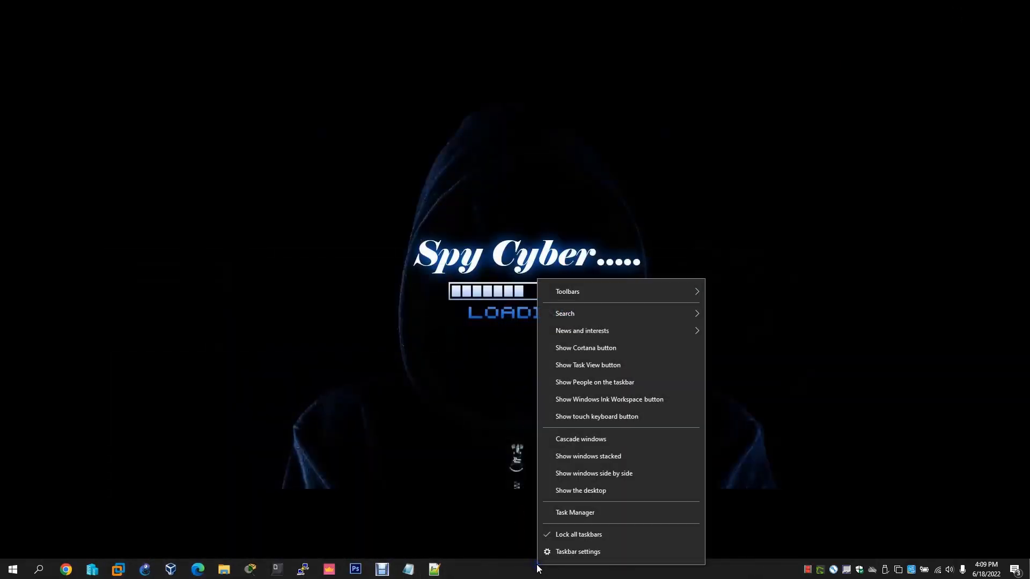
click(570, 514)
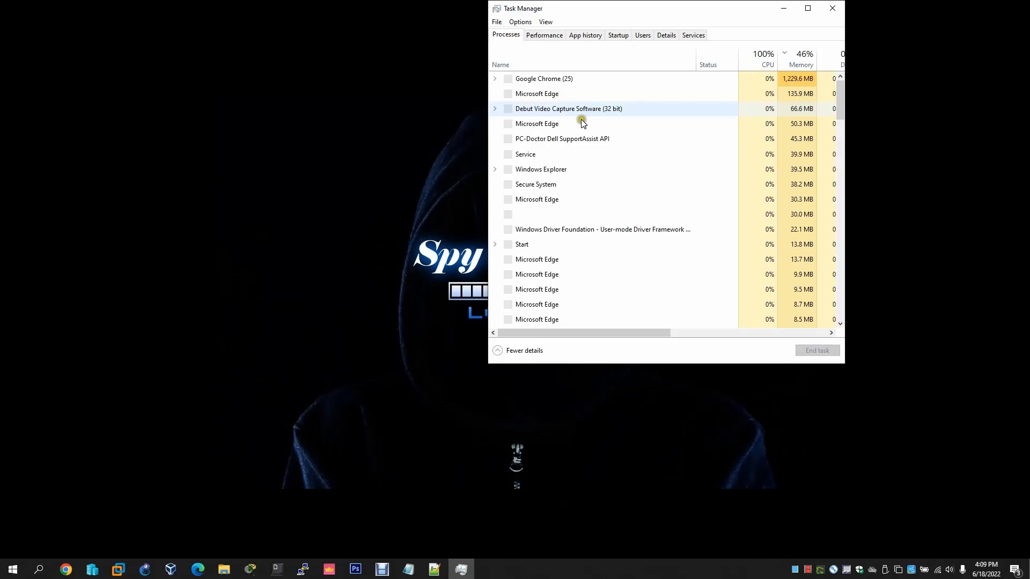
click(665, 35)
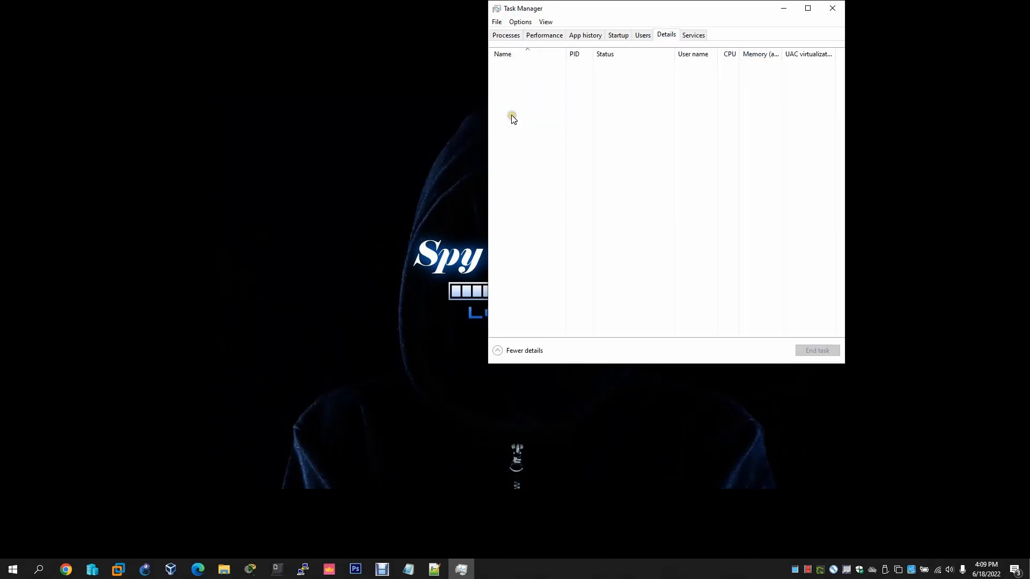
End the vmware-usbarbitrator64.exe process in Task Manager
scroll(561, 217, down, 20)
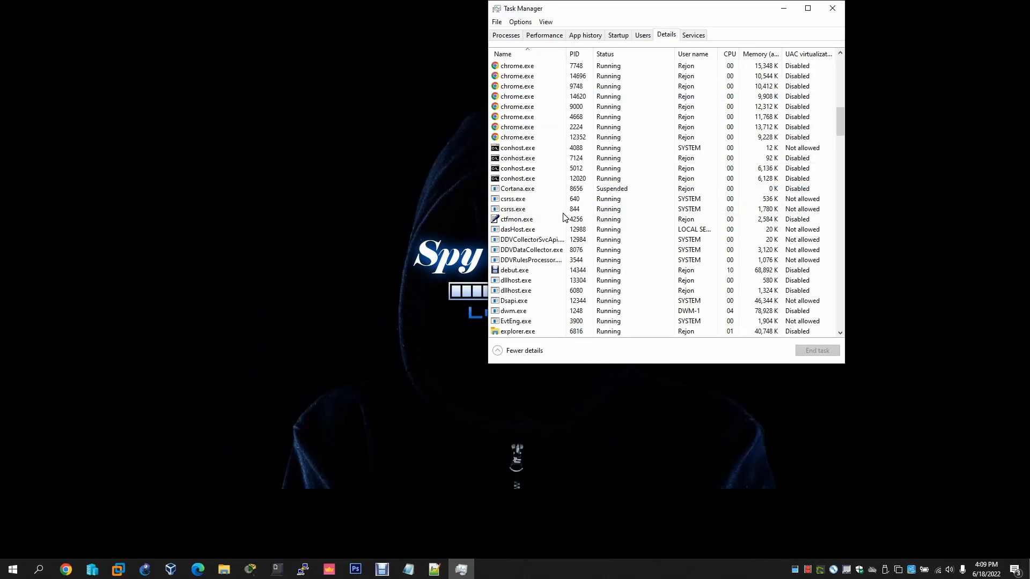
click(533, 187)
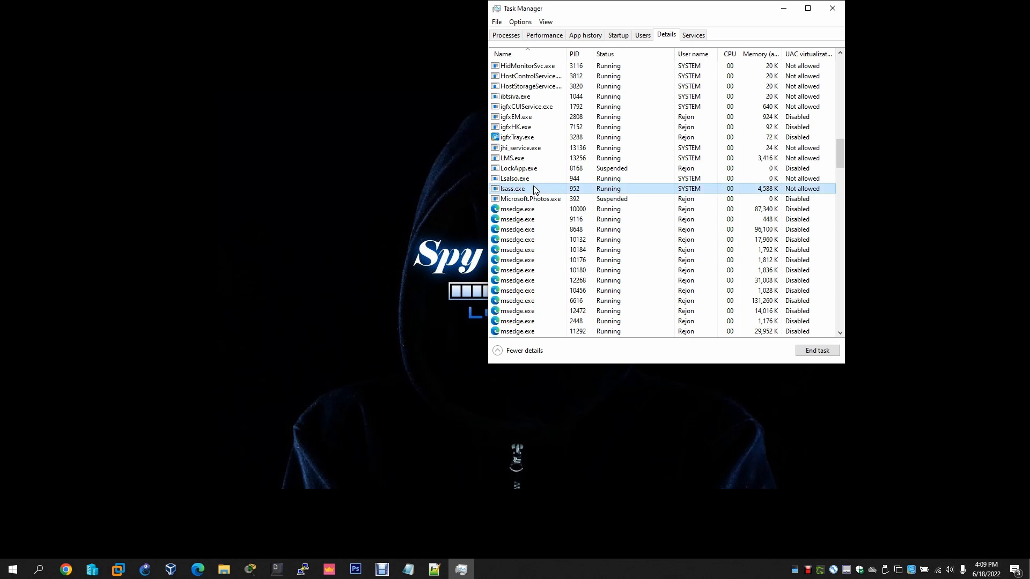
text(vmn)
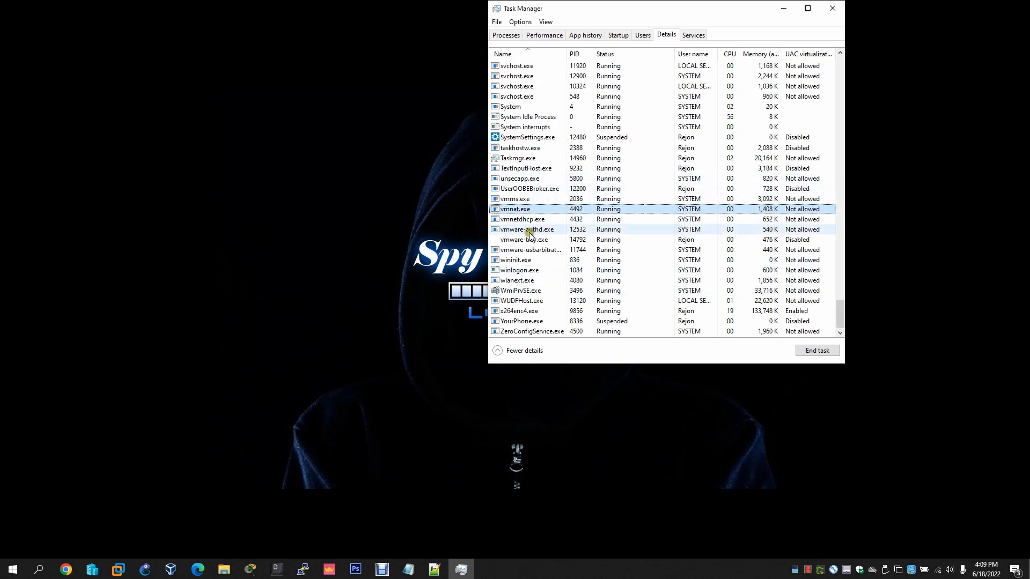
right_click(529, 250)
click(565, 253)
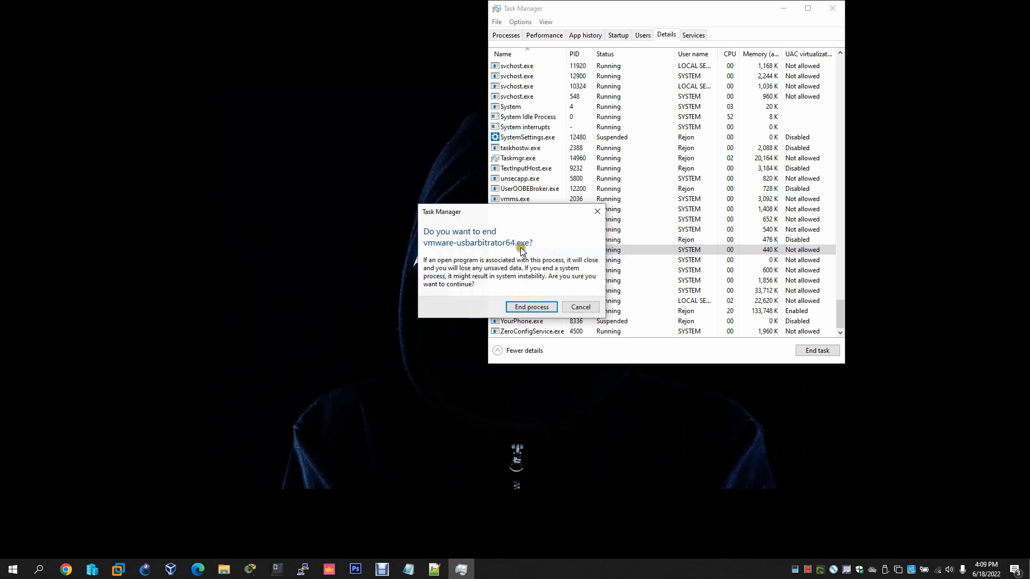
click(529, 306)
End the vmware-authd.exe process in Task Manager
click(526, 209)
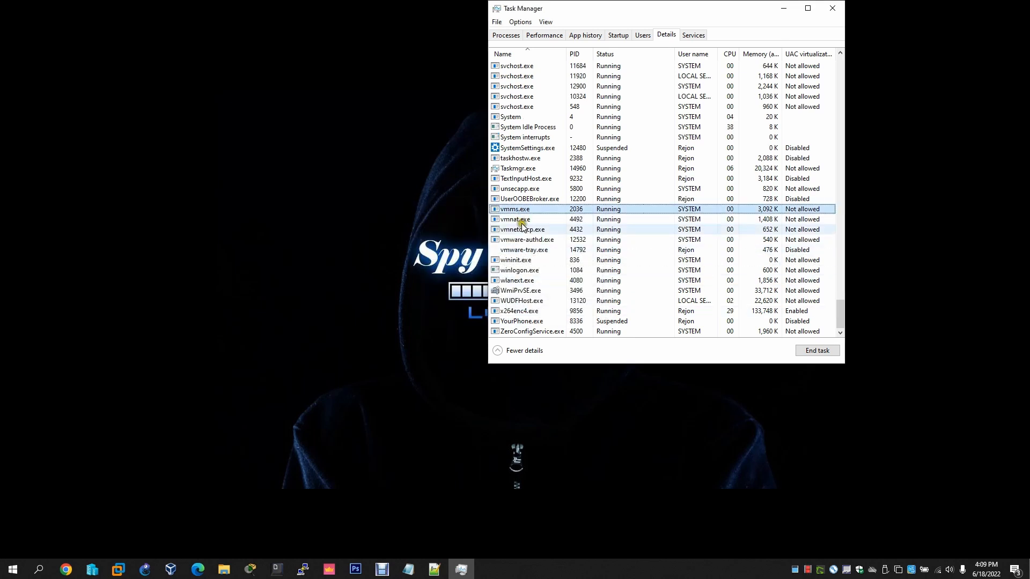
right_click(521, 243)
click(556, 247)
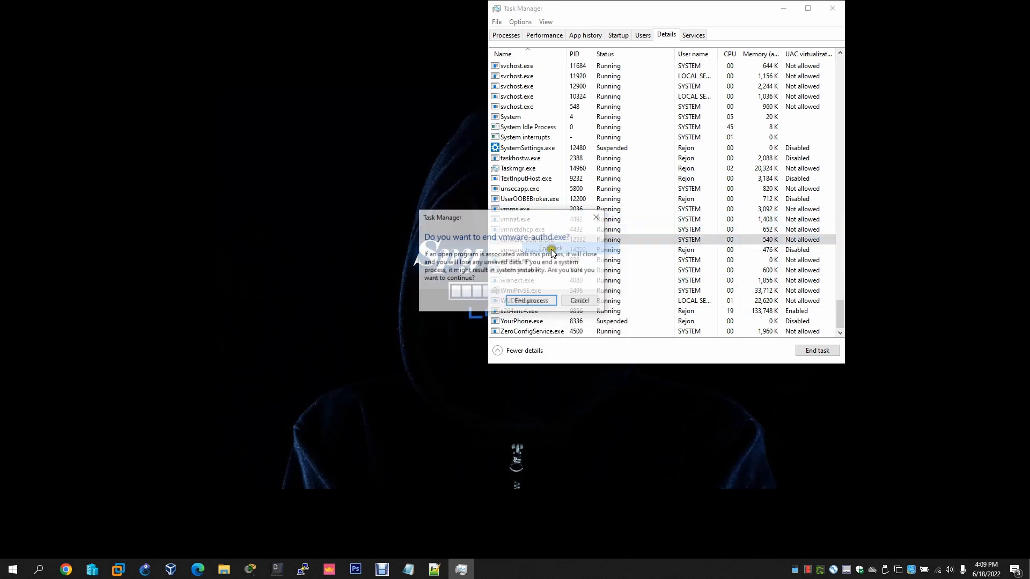
click(530, 300)
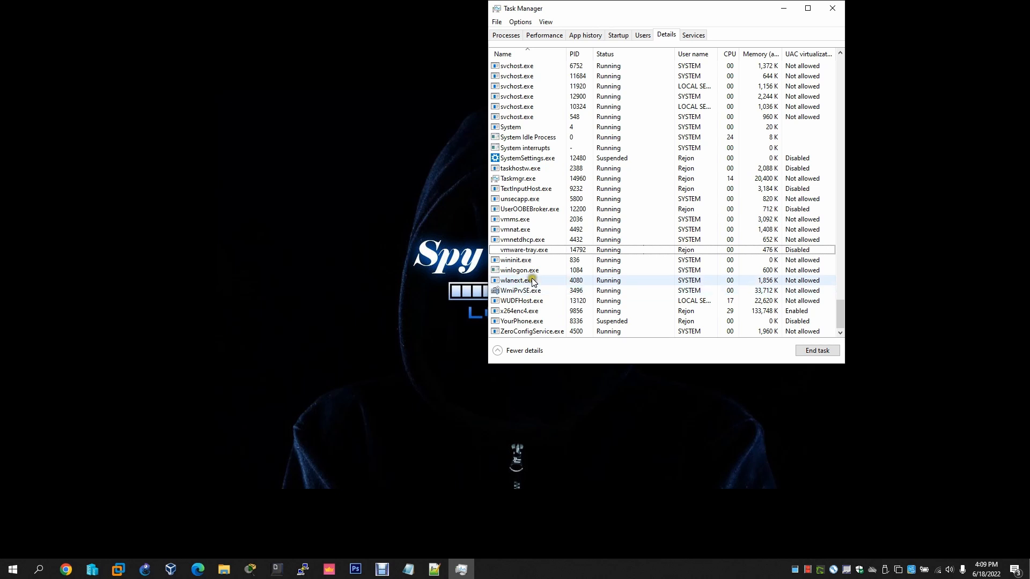
click(533, 281)
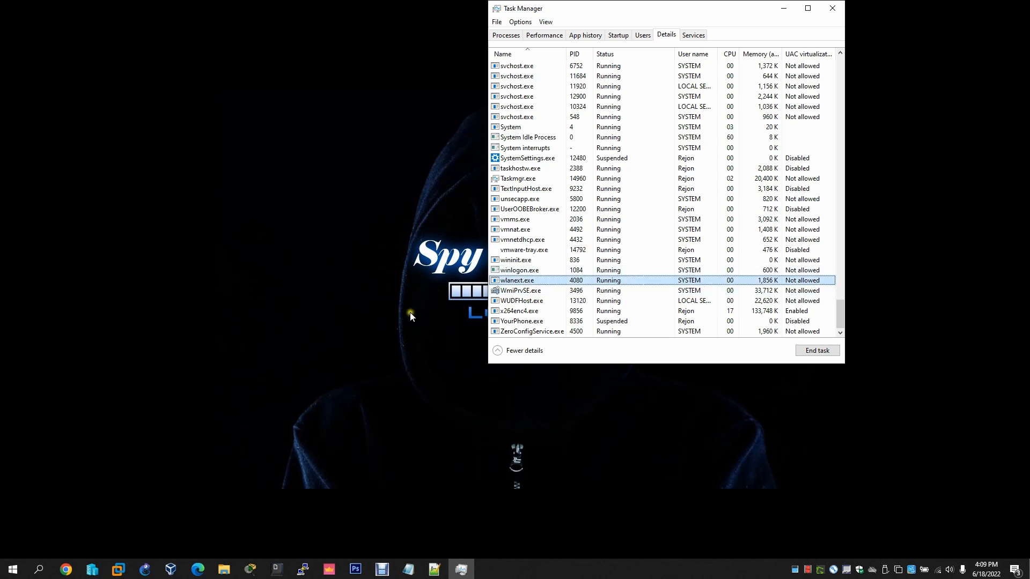
click(224, 569)
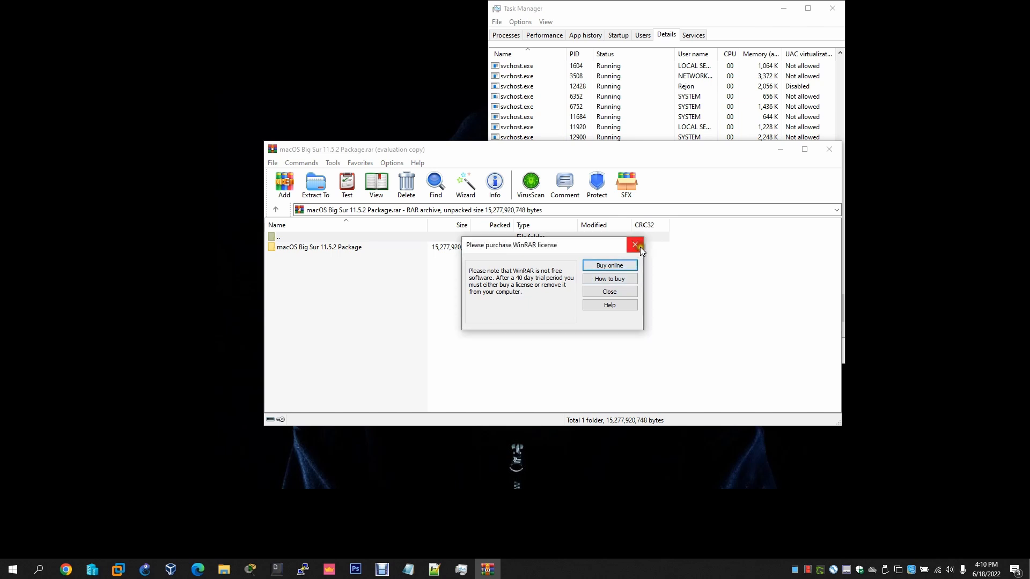
Dismiss the WinRAR licence reminder, move the archive window left, and close Task Manager
click(635, 245)
drag(484, 155, 311, 158)
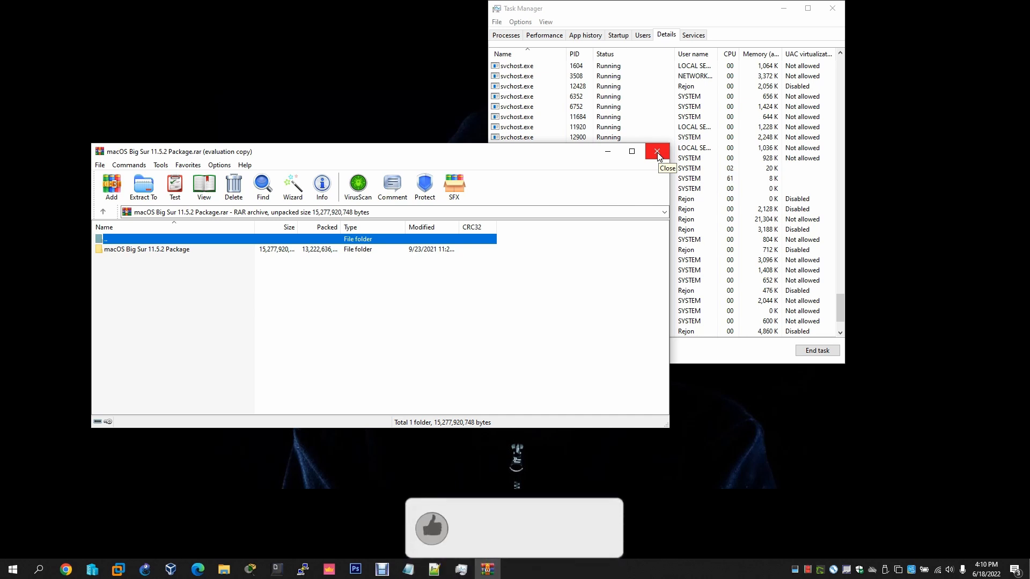
click(832, 9)
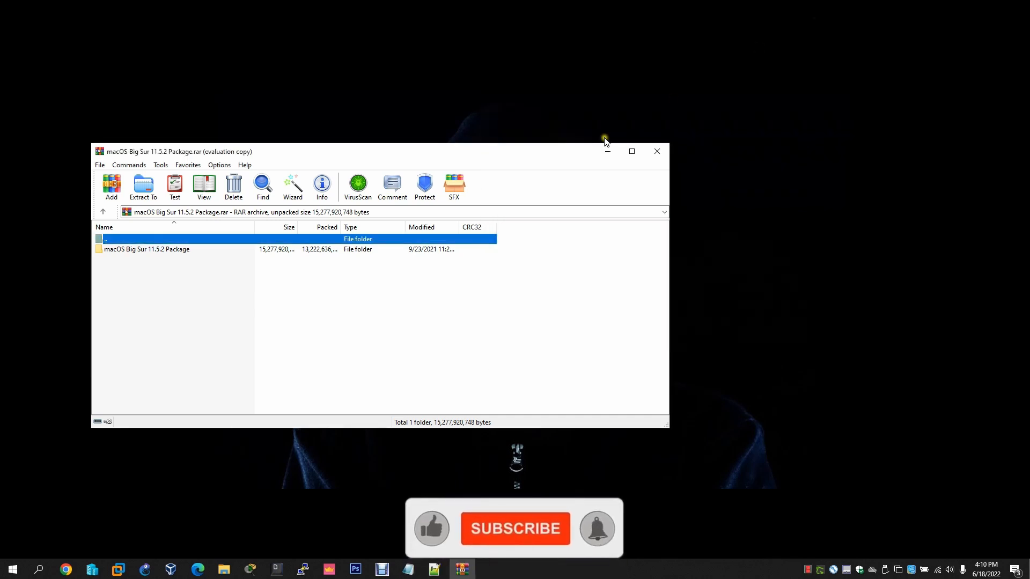
Extract unlocker.zip into an unlocker folder and open it, selecting win-build.cmd and readme.txt
click(654, 152)
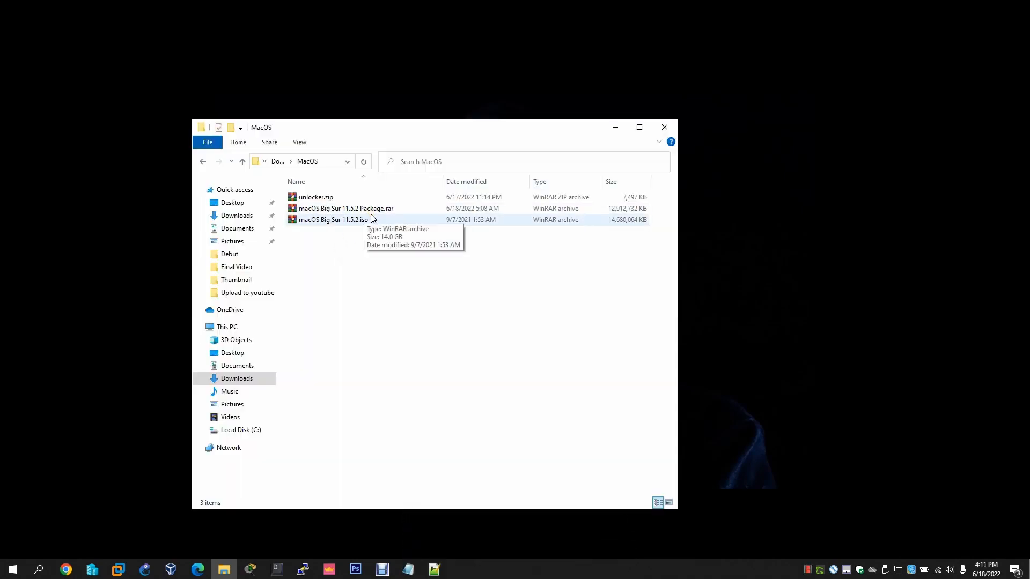
click(352, 222)
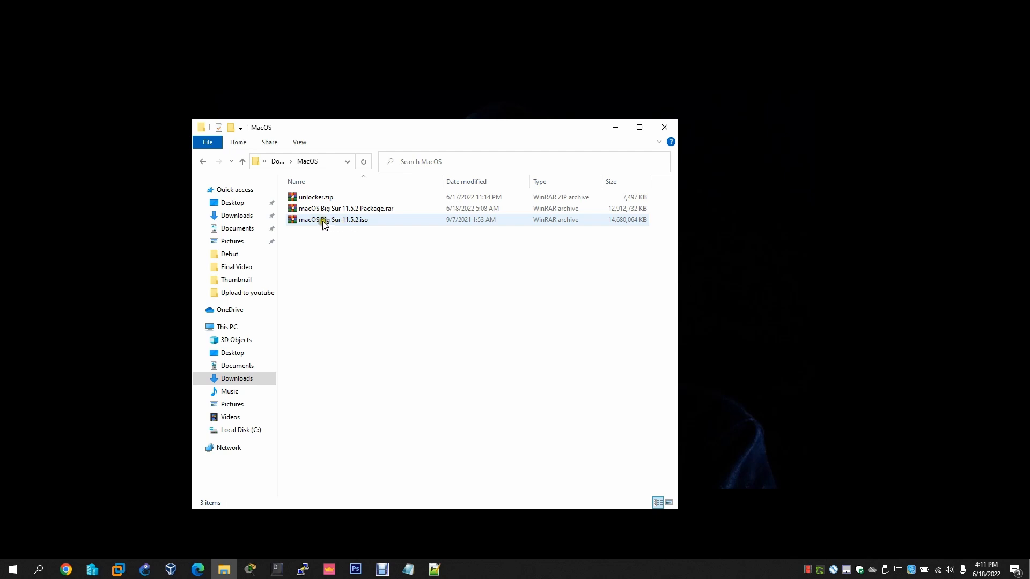
click(343, 208)
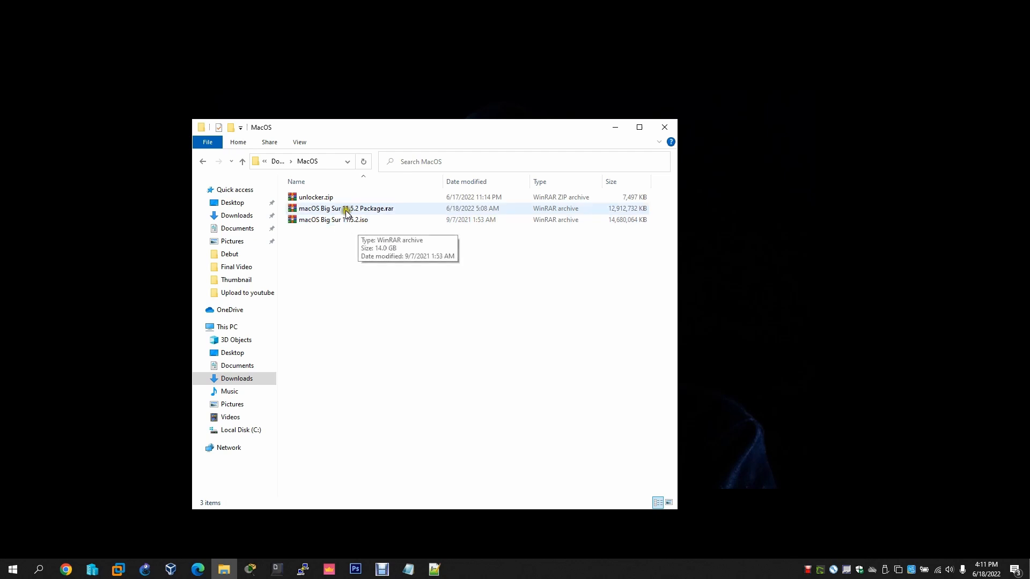
click(316, 198)
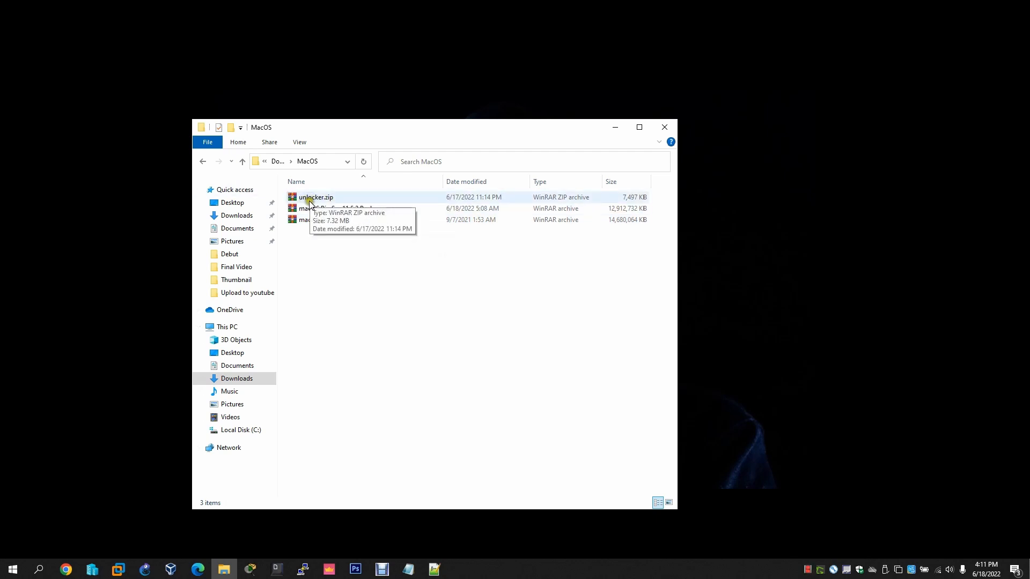
right_click(308, 201)
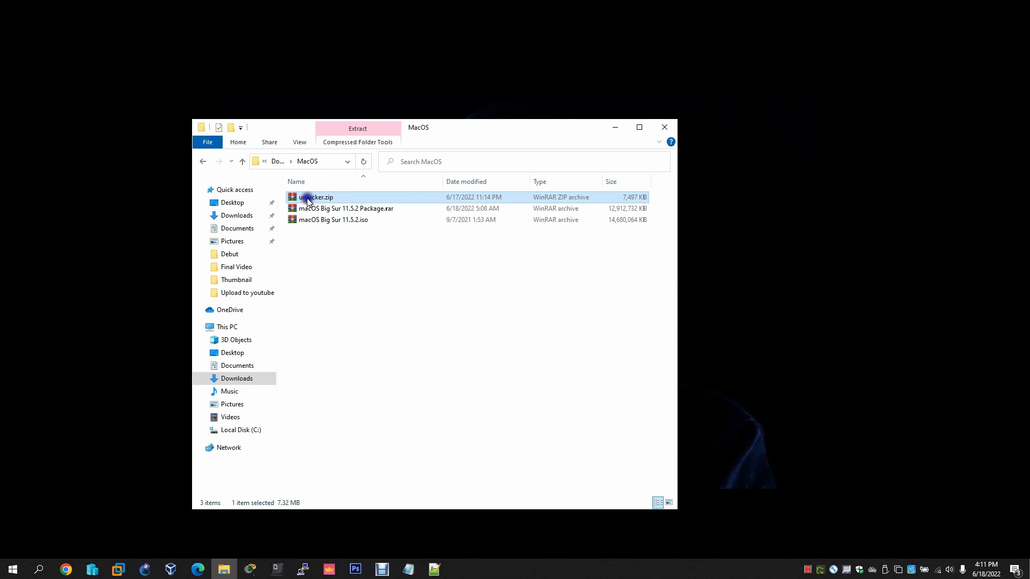
click(393, 266)
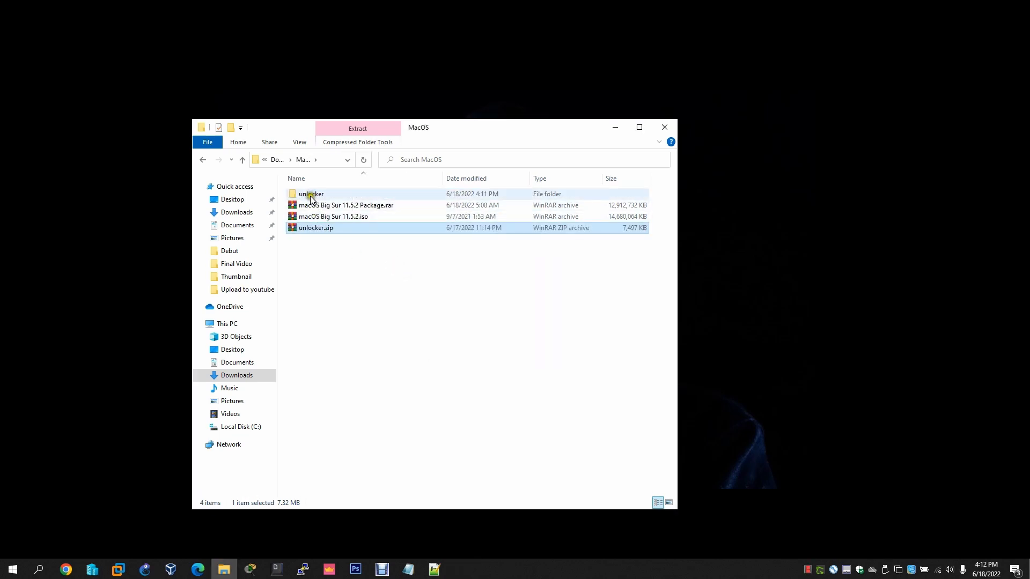
double_click(312, 195)
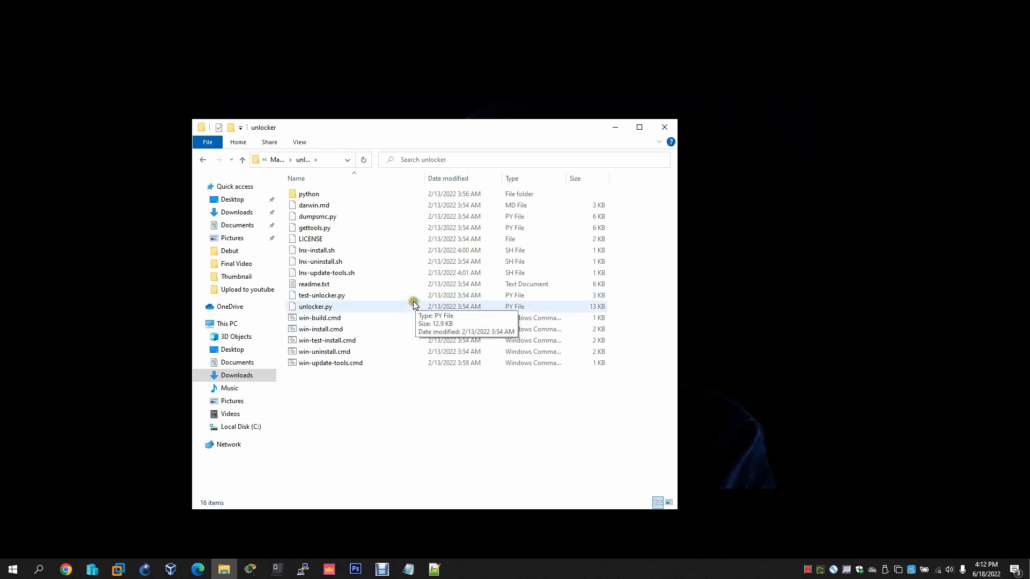
click(321, 319)
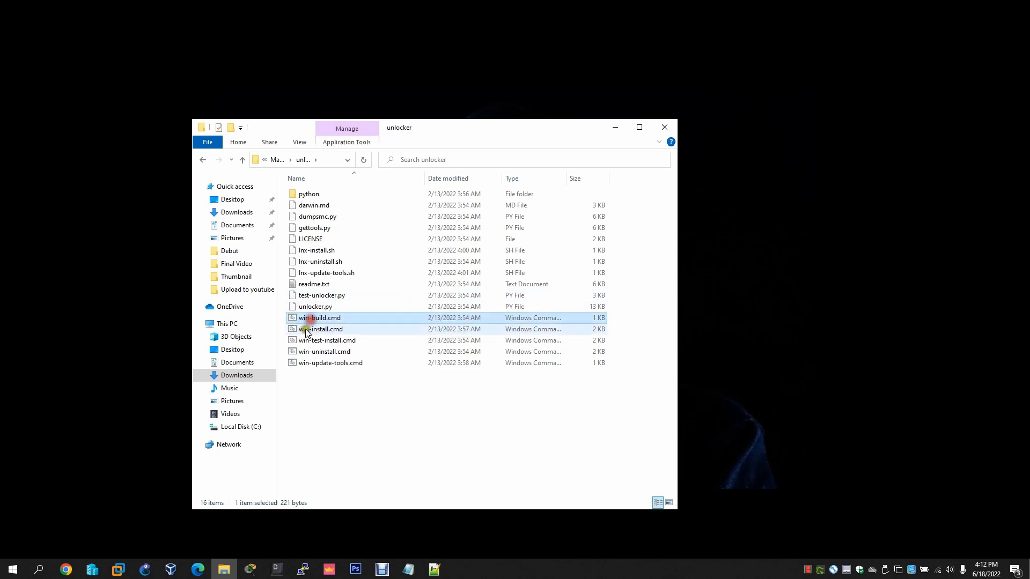
click(302, 286)
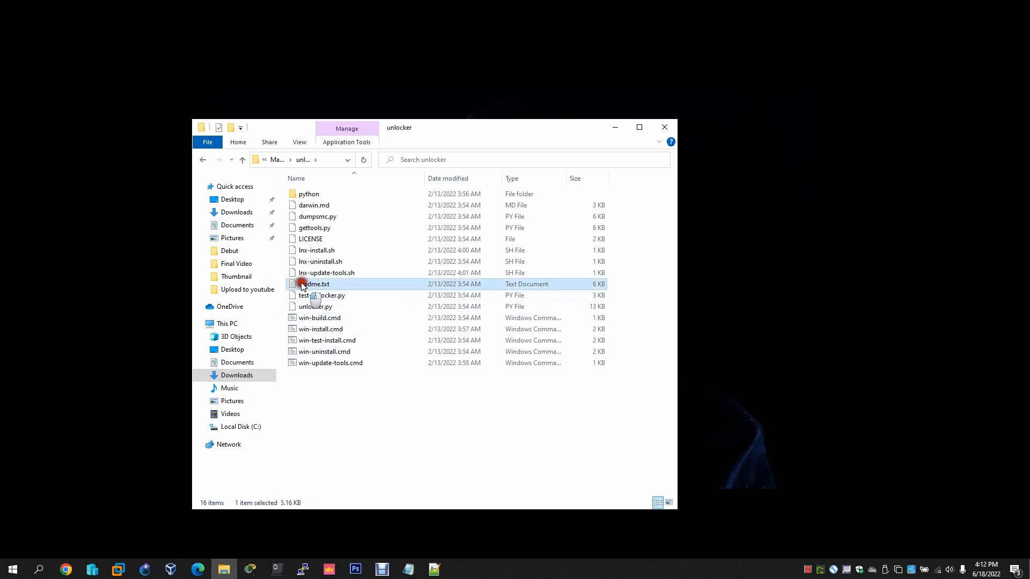
Open readme.txt in Notepad and highlight its Windows section about win-install.cmd
double_click(302, 286)
scroll(534, 238, down, 8)
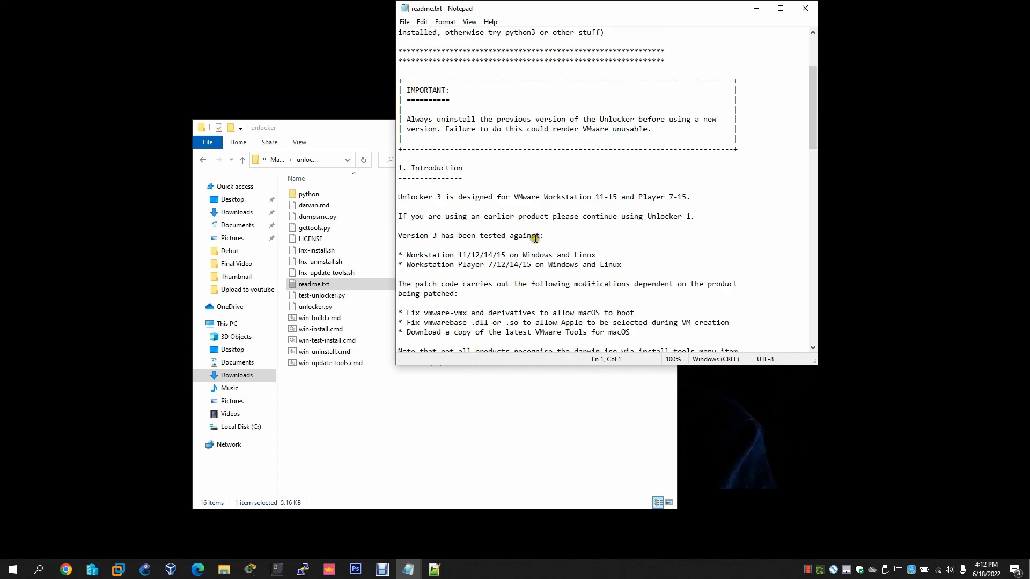
scroll(467, 213, up, 4)
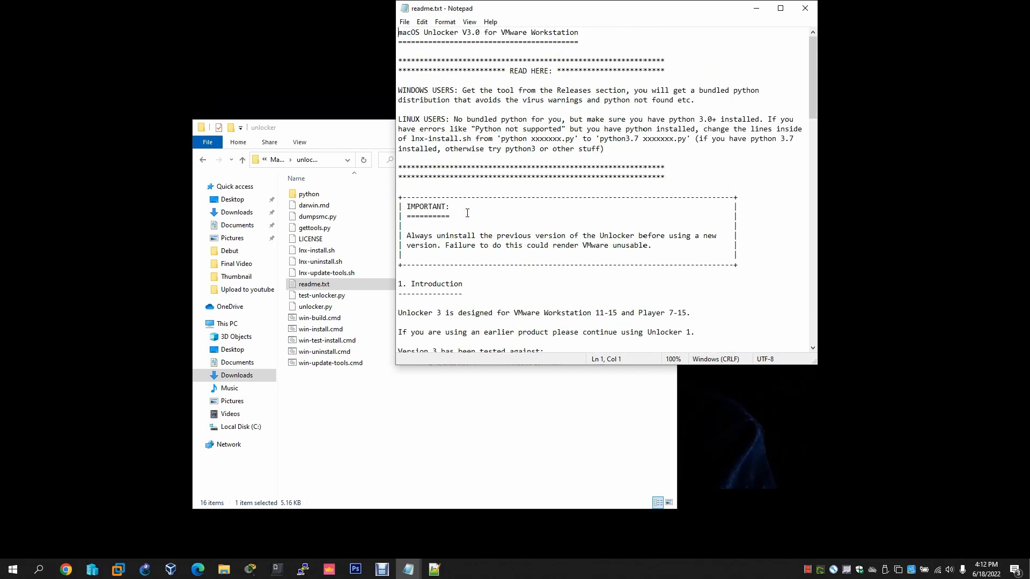
scroll(460, 202, down, 20)
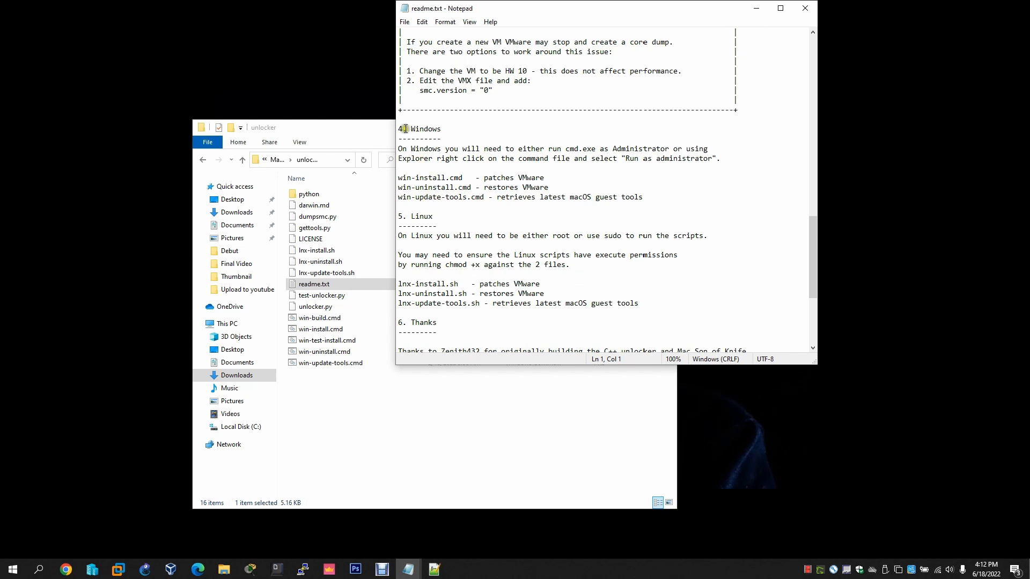
drag(397, 128, 638, 197)
click(643, 197)
drag(397, 178, 545, 177)
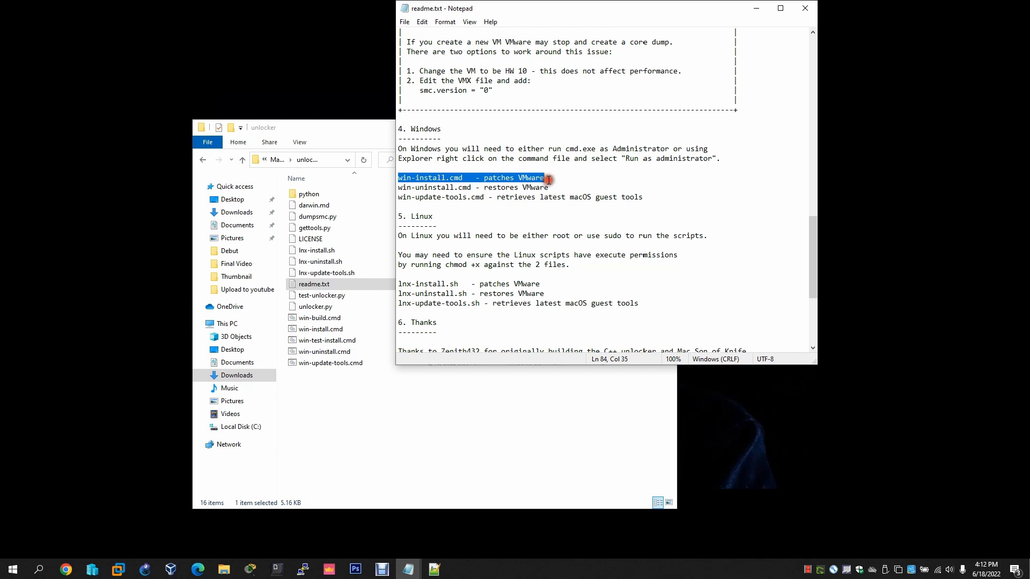
Run win-build.cmd, then mark the win-uninstall.cmd and win-update-tools.cmd lines in the readme
click(321, 319)
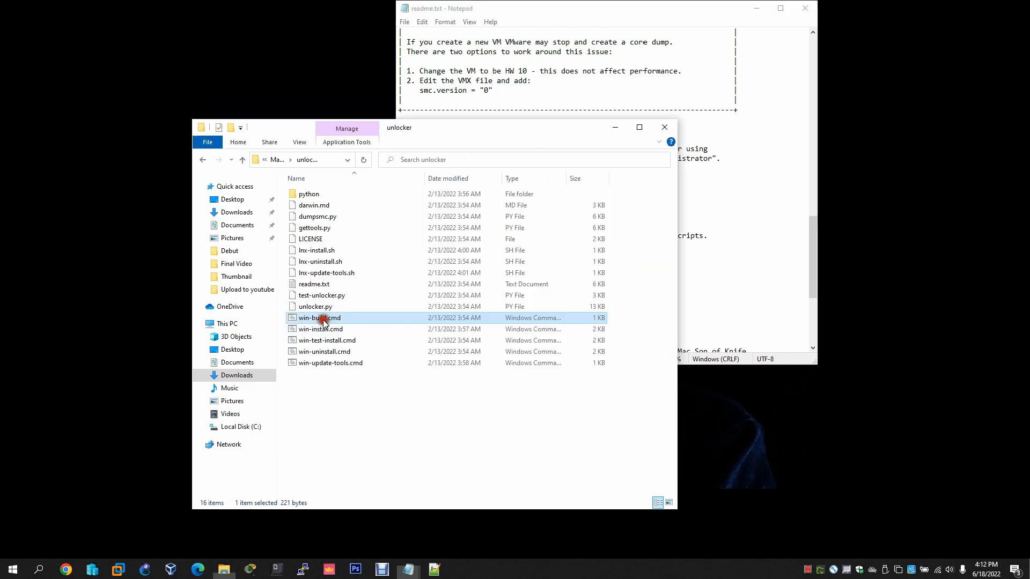
right_click(323, 319)
click(384, 58)
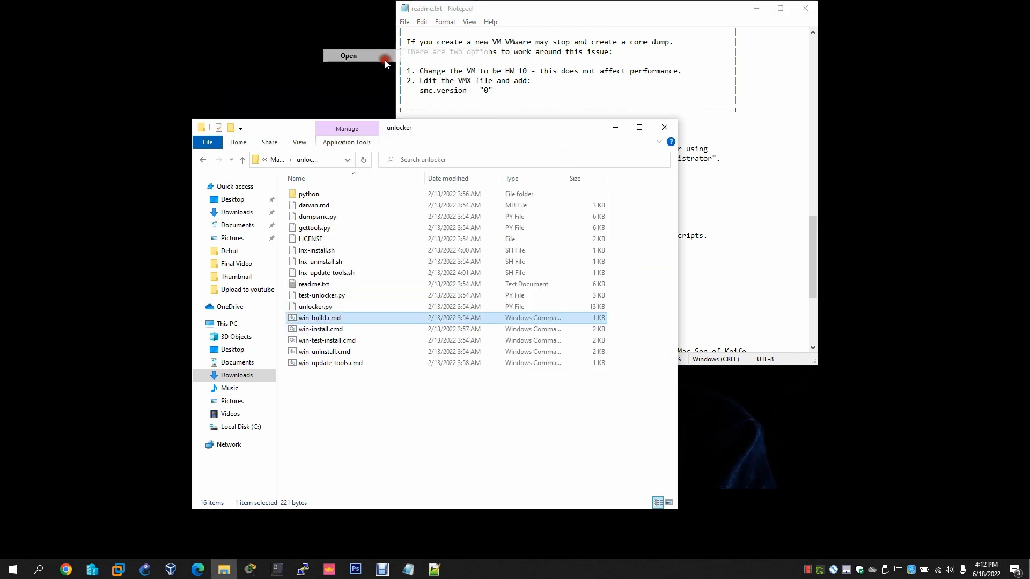
click(533, 100)
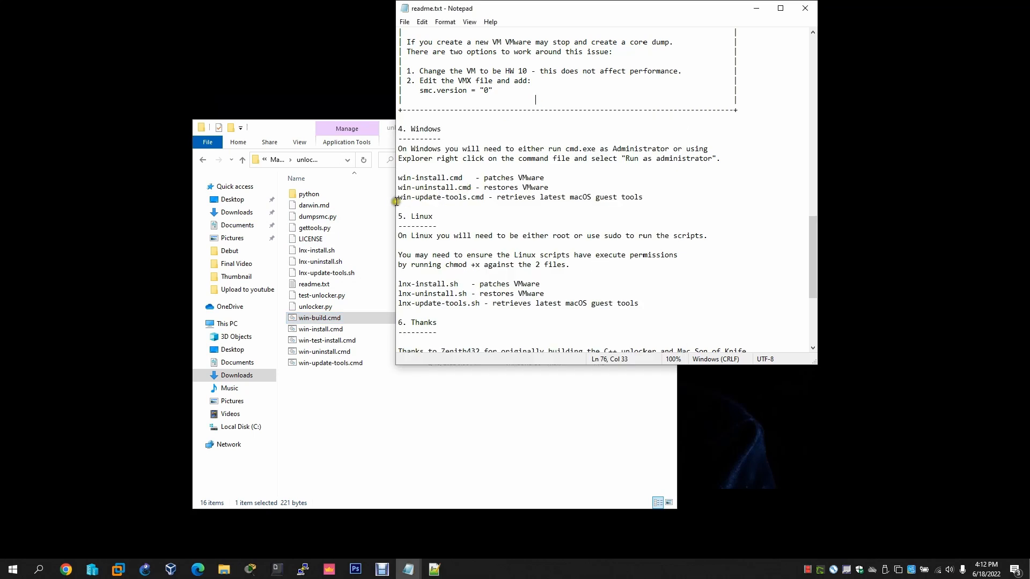
mouse_move(562, 185)
mouse_down()
mouse_move(400, 187)
mouse_move(564, 197)
mouse_move(559, 187)
mouse_up()
click(410, 188)
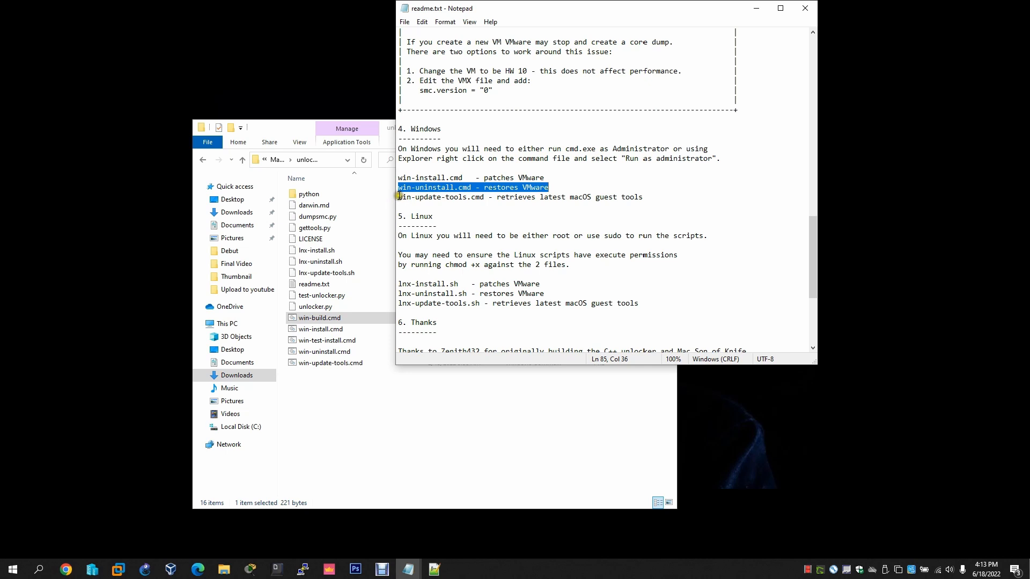
drag(396, 196, 476, 200)
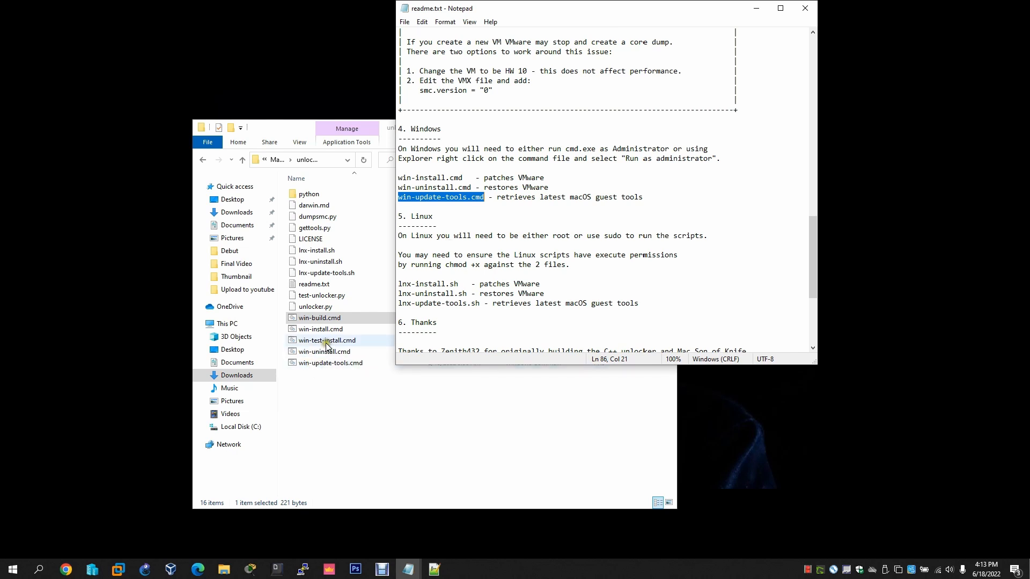
Run win-update-tools.cmd from the unlocker folder
right_click(325, 361)
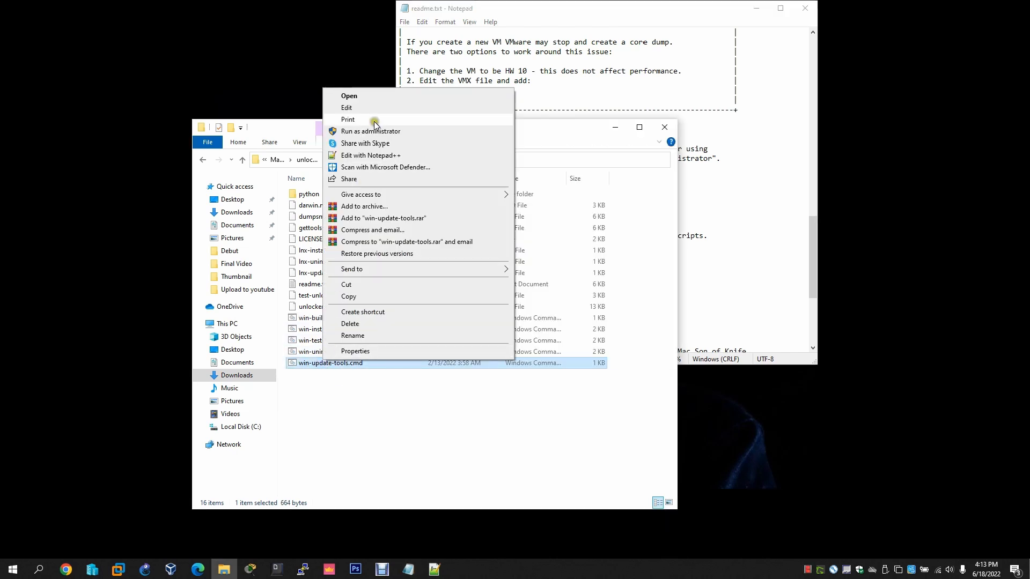
click(371, 99)
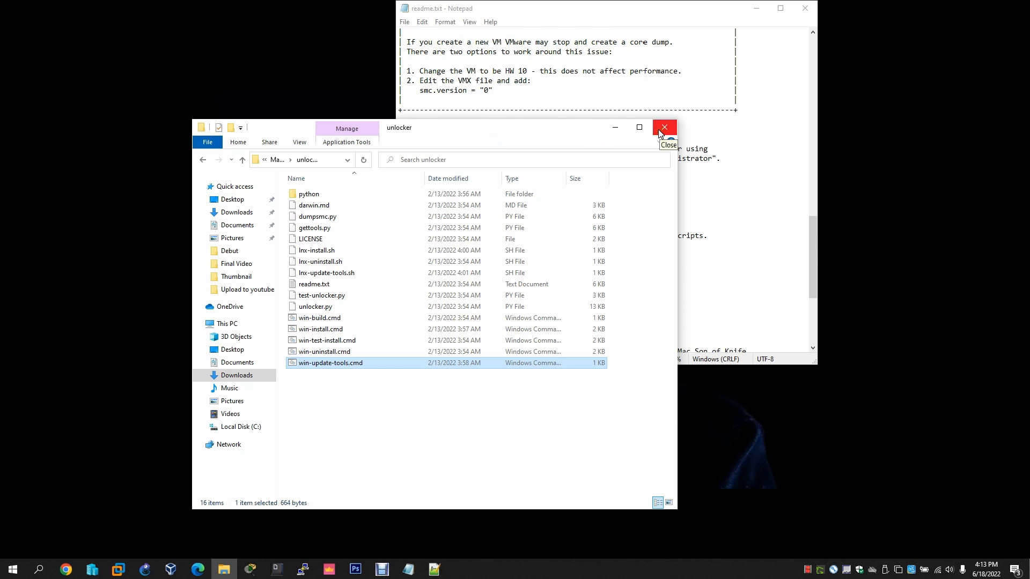
right_click(317, 363)
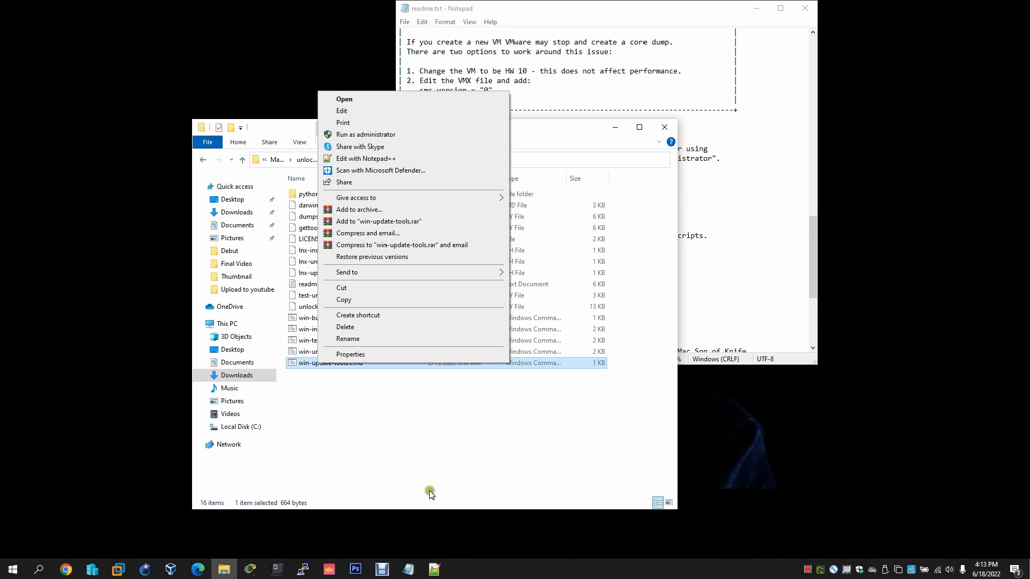
click(420, 427)
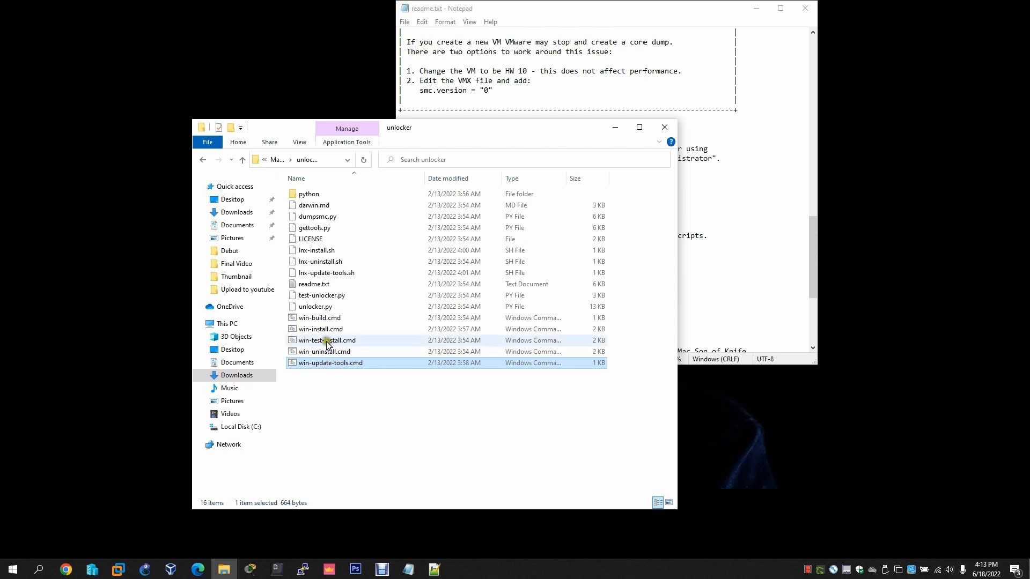
Compare win-install.cmd with win-update-tools.cmd, then close the unlocker folder and the readme
drag(478, 129, 436, 215)
click(292, 415)
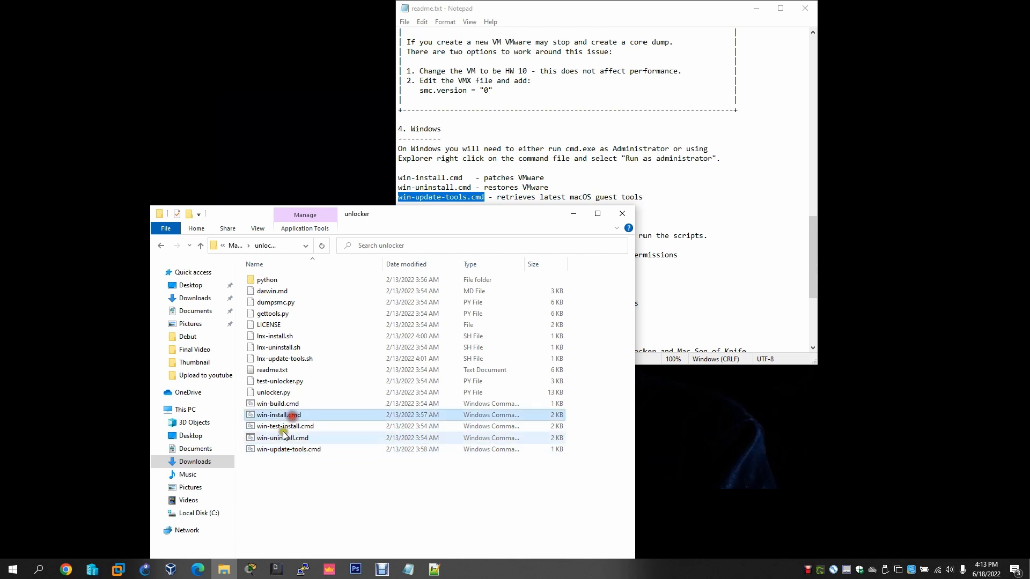
click(294, 449)
click(285, 416)
click(294, 449)
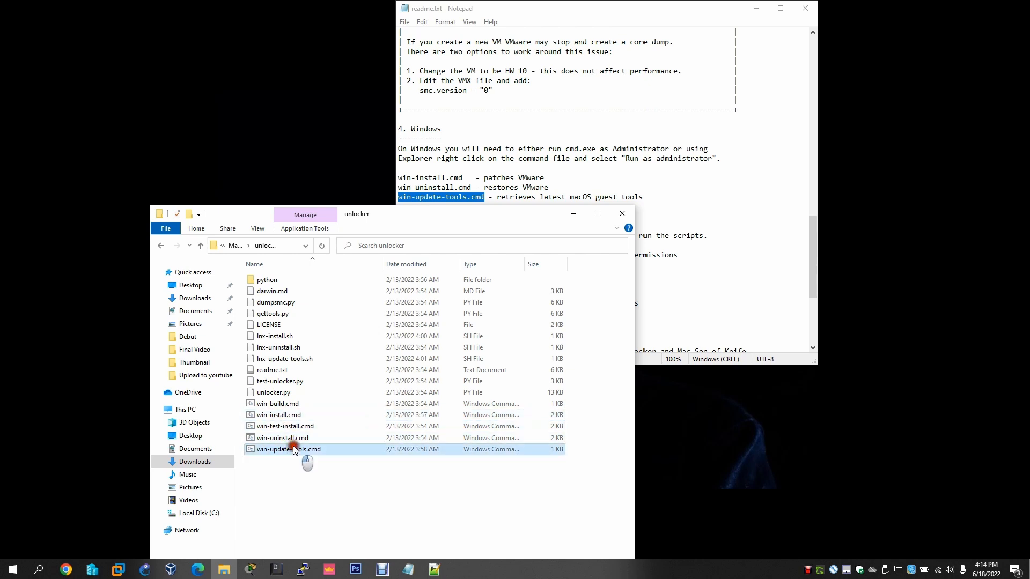
click(290, 416)
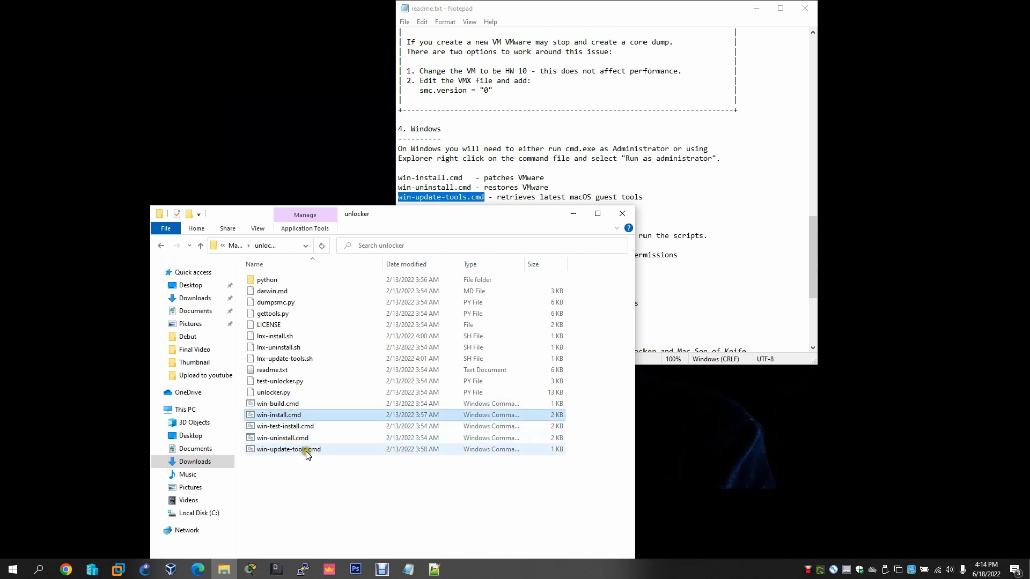
click(304, 451)
click(300, 415)
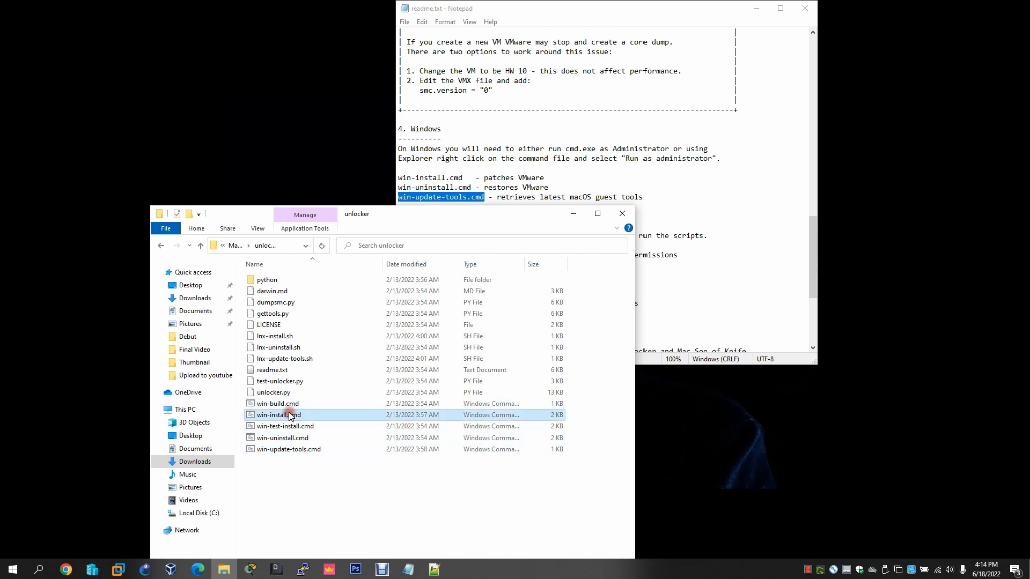
click(299, 449)
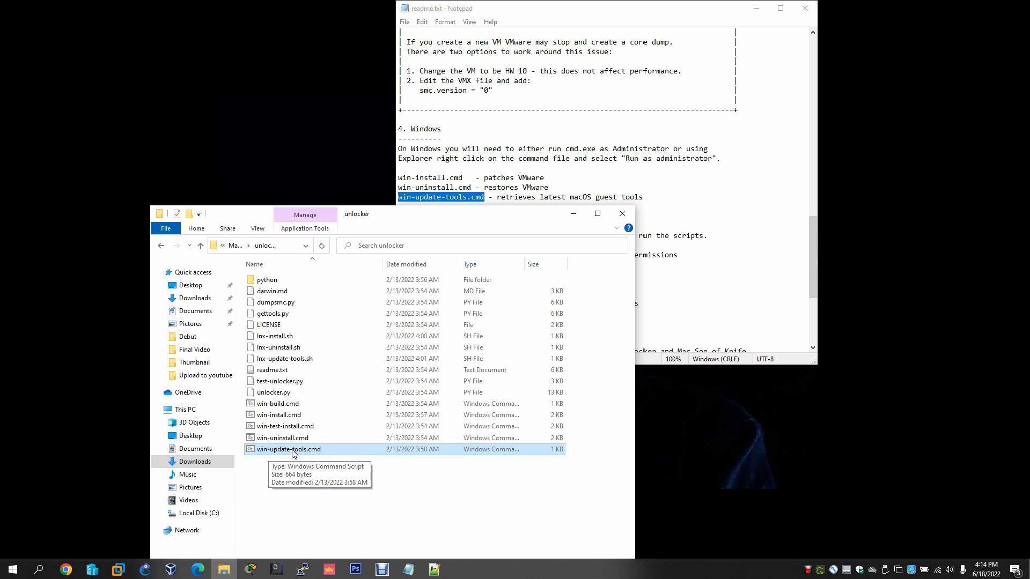
click(623, 213)
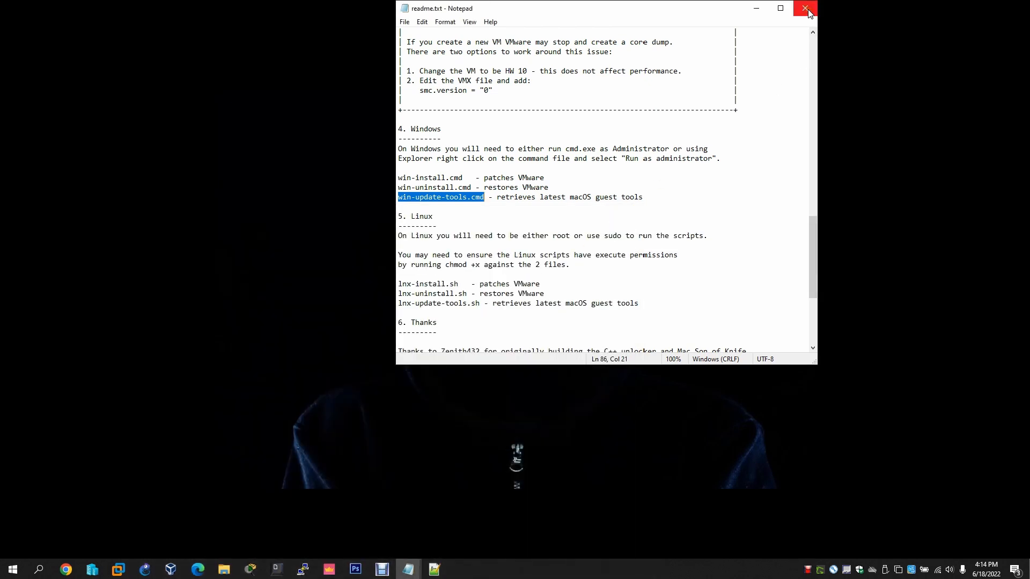
click(810, 14)
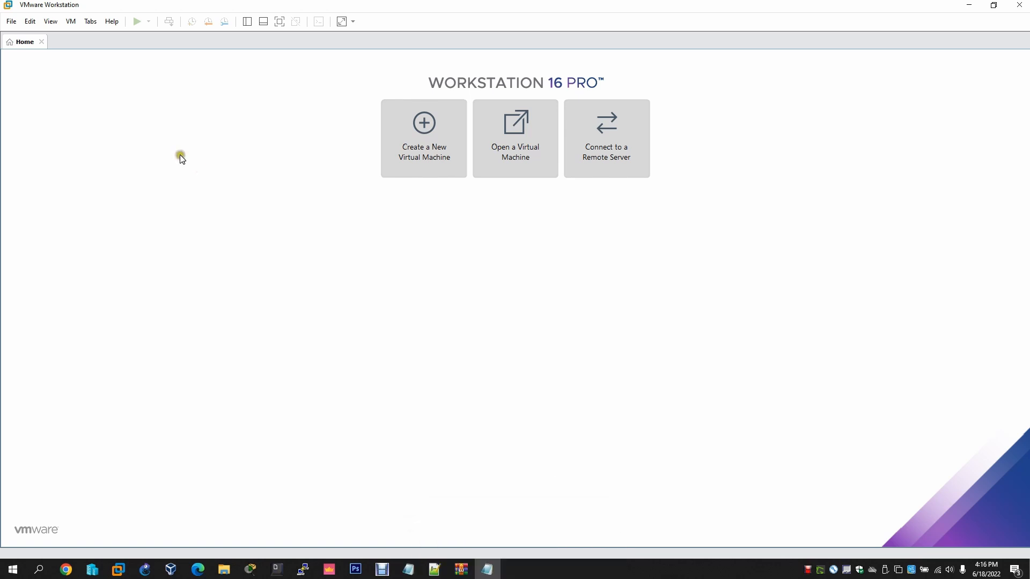
Start a Typical new virtual machine, choosing to install the operating system later
click(11, 21)
mouse_move(51, 26)
mouse_move(11, 21)
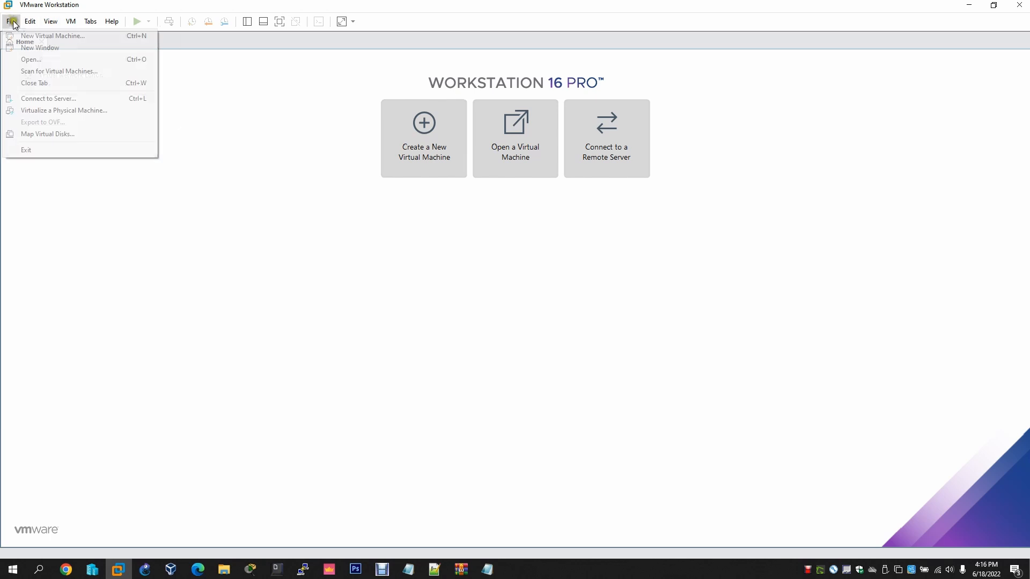
click(56, 35)
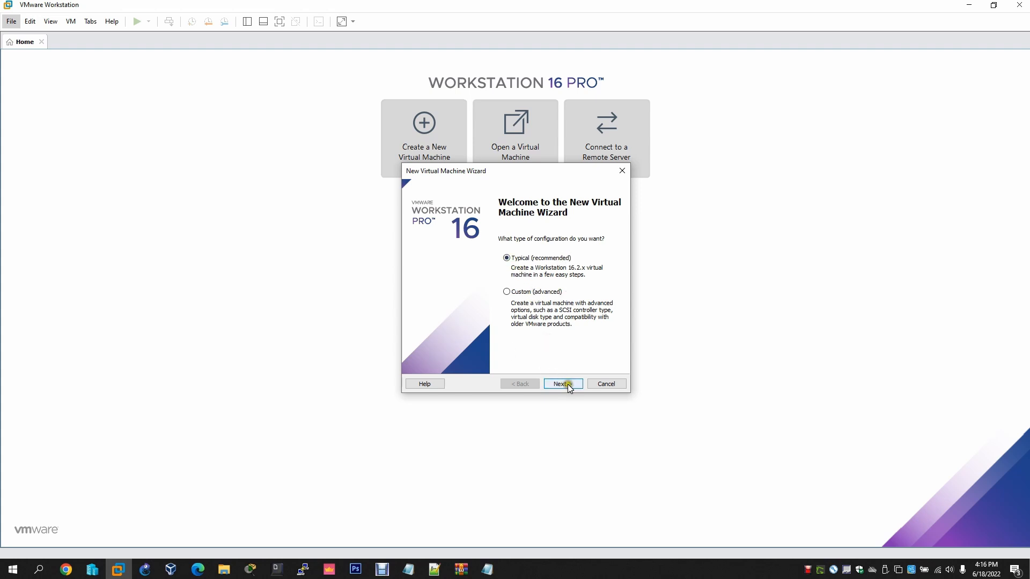
click(561, 384)
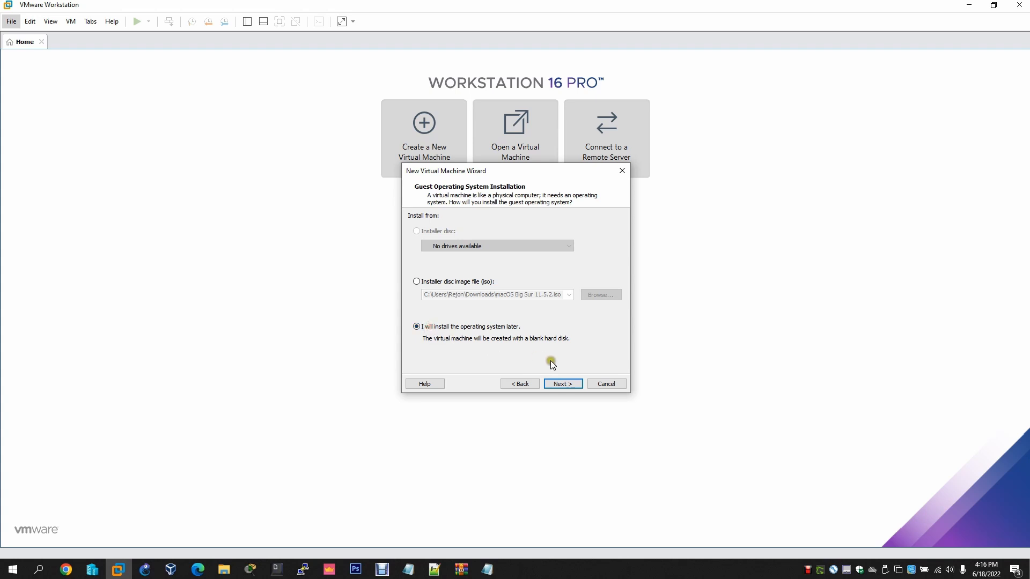
click(564, 384)
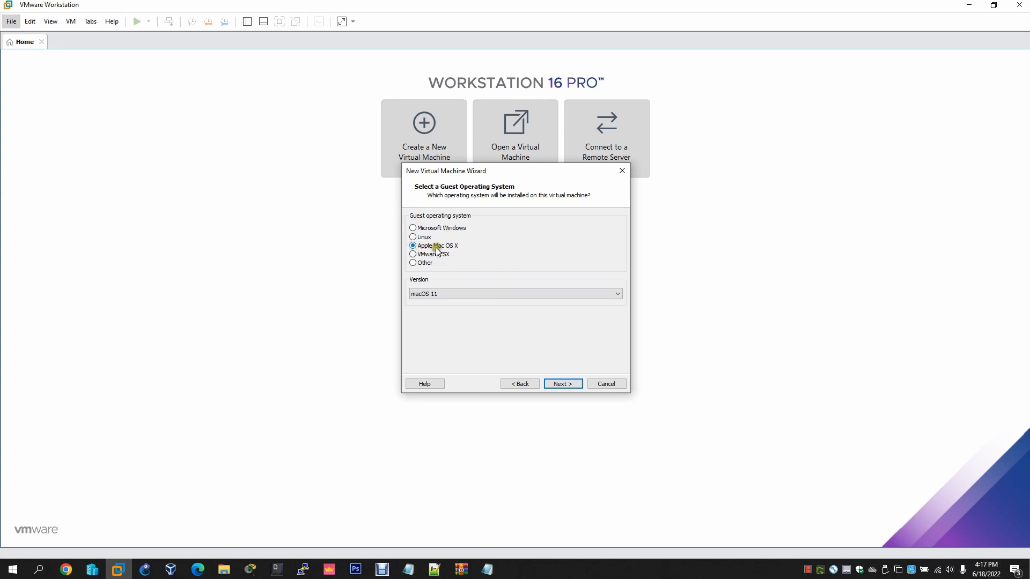
Choose Apple Mac OS X with version macOS 11 as the guest OS
click(436, 295)
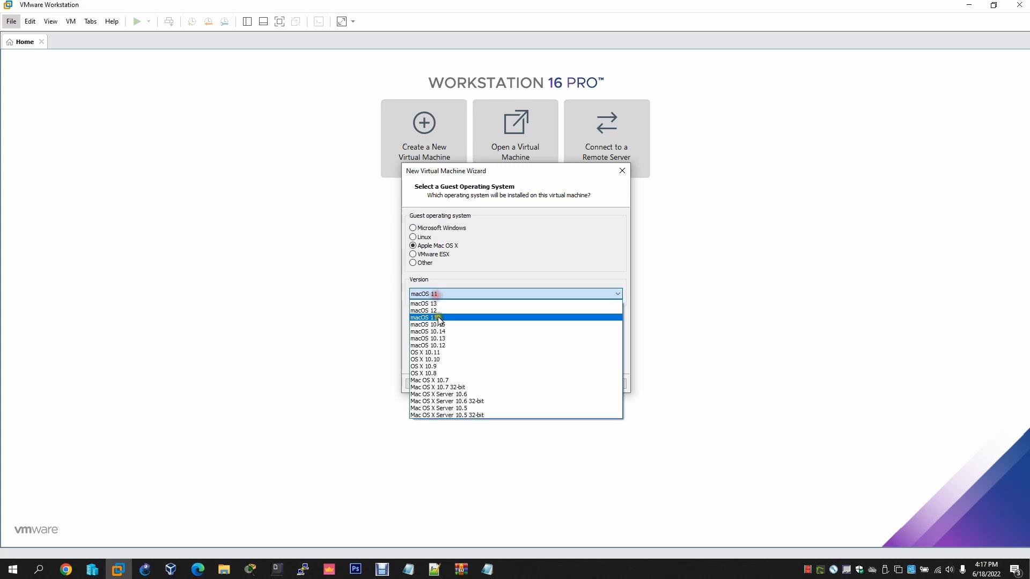
click(434, 317)
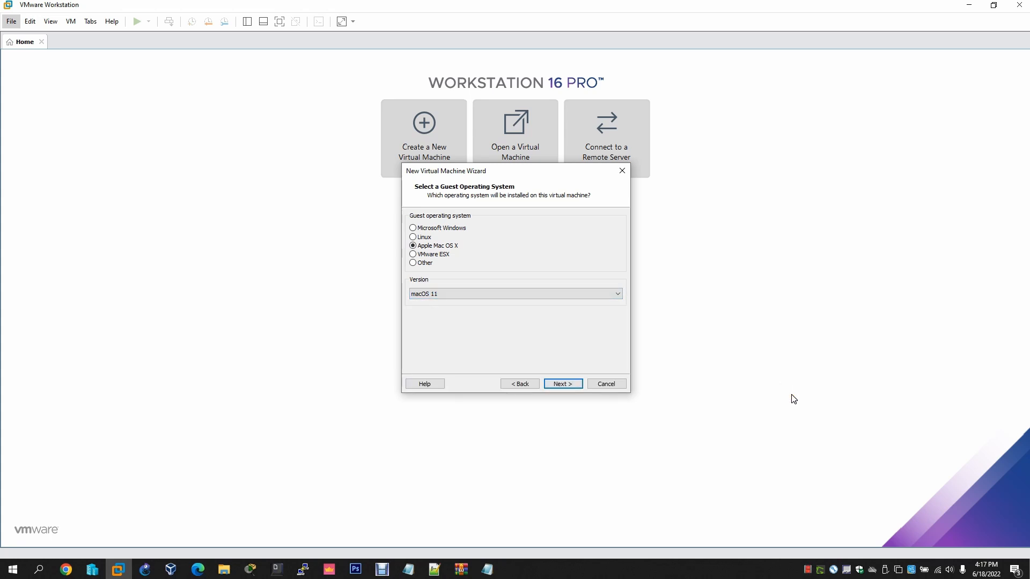
click(563, 385)
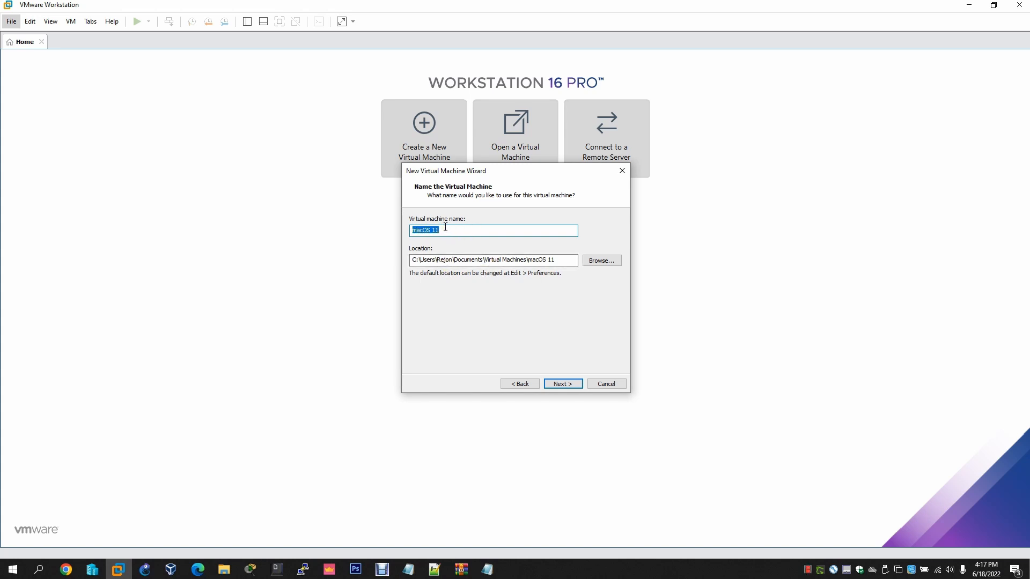
Browse to the C:\VMware folder as the VM location
click(601, 261)
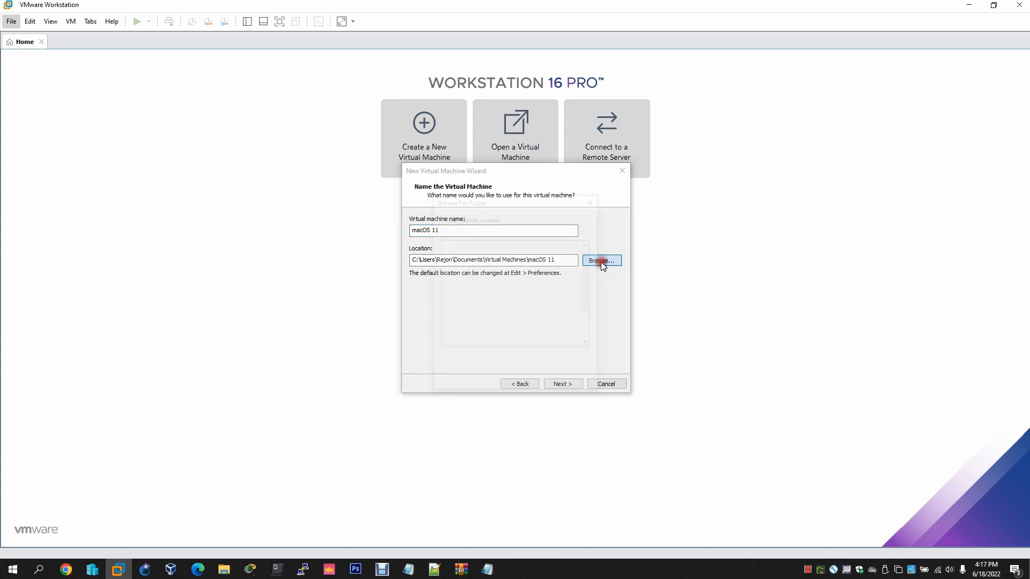
scroll(504, 315, down, 3)
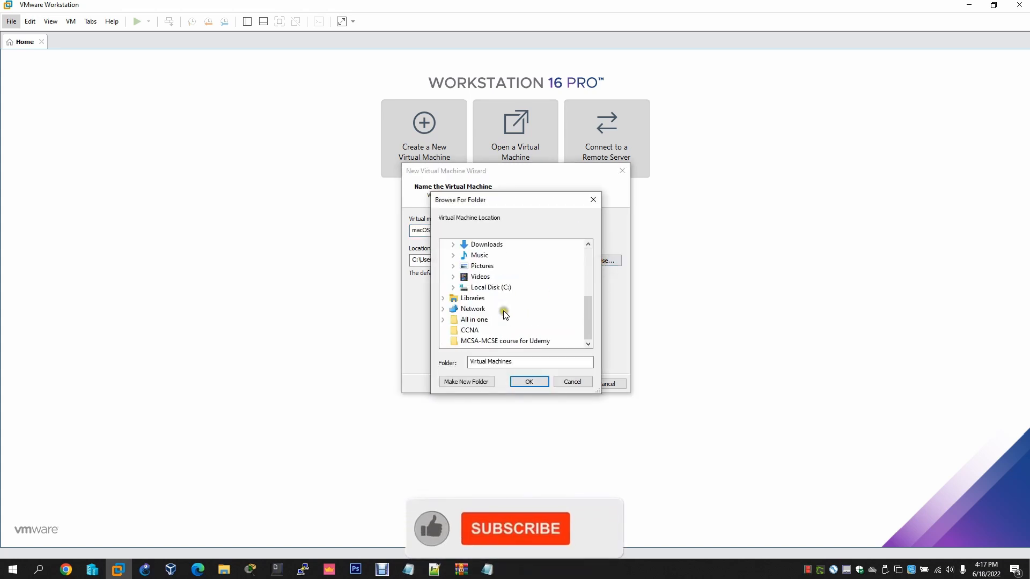
click(452, 287)
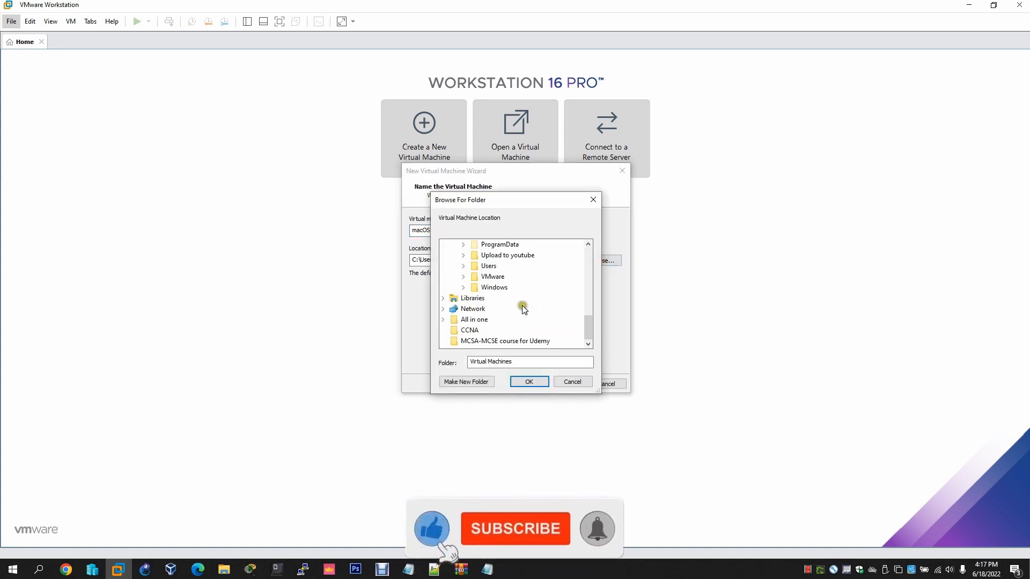
click(463, 277)
scroll(501, 342, down, 10)
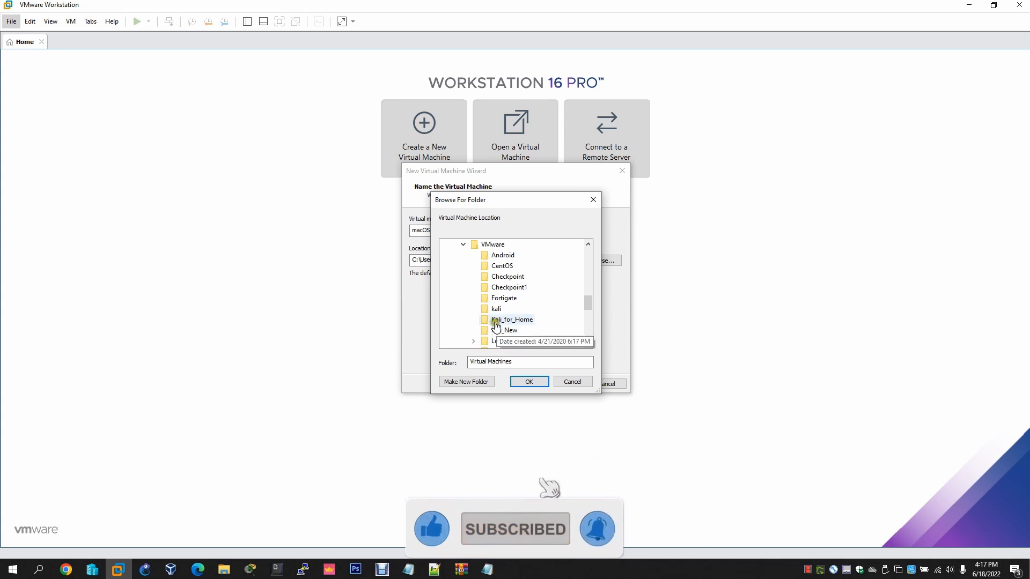
click(491, 244)
scroll(533, 319, down, 1)
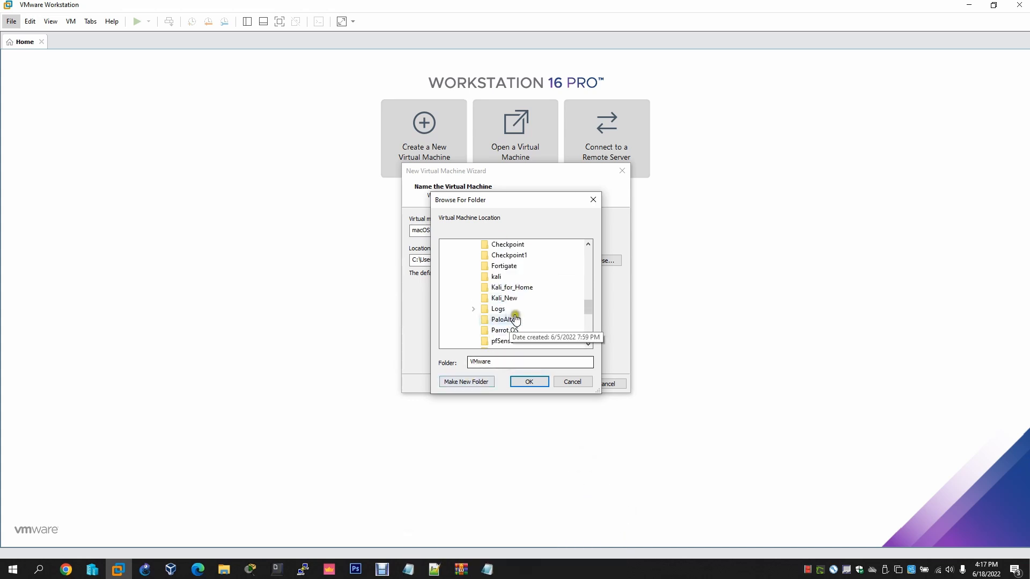
scroll(510, 317, up, 1)
Create a new MacOS folder under C:\VMware, confirm it as the location, and continue
click(473, 384)
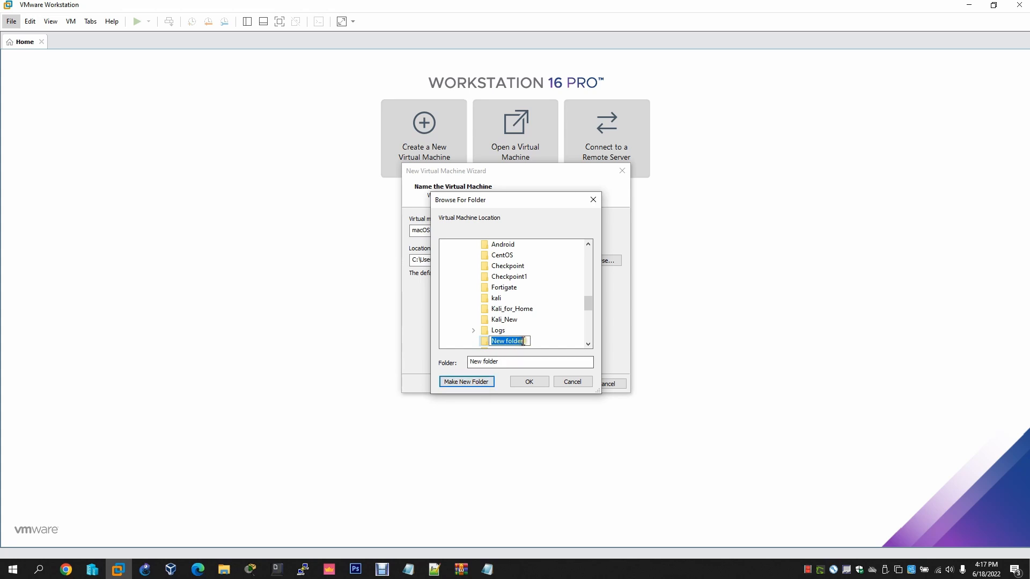
text(MacOS)
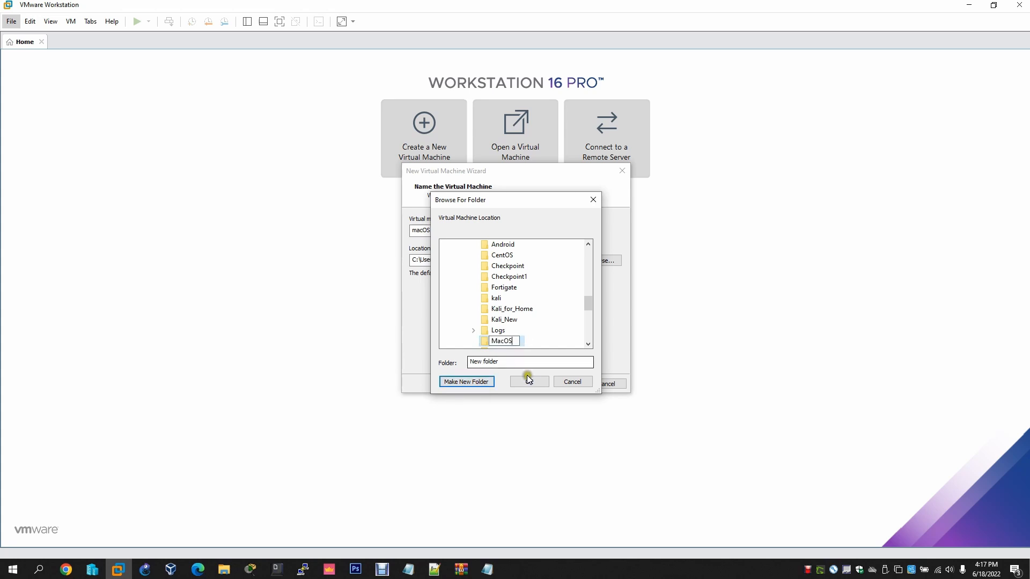
click(485, 341)
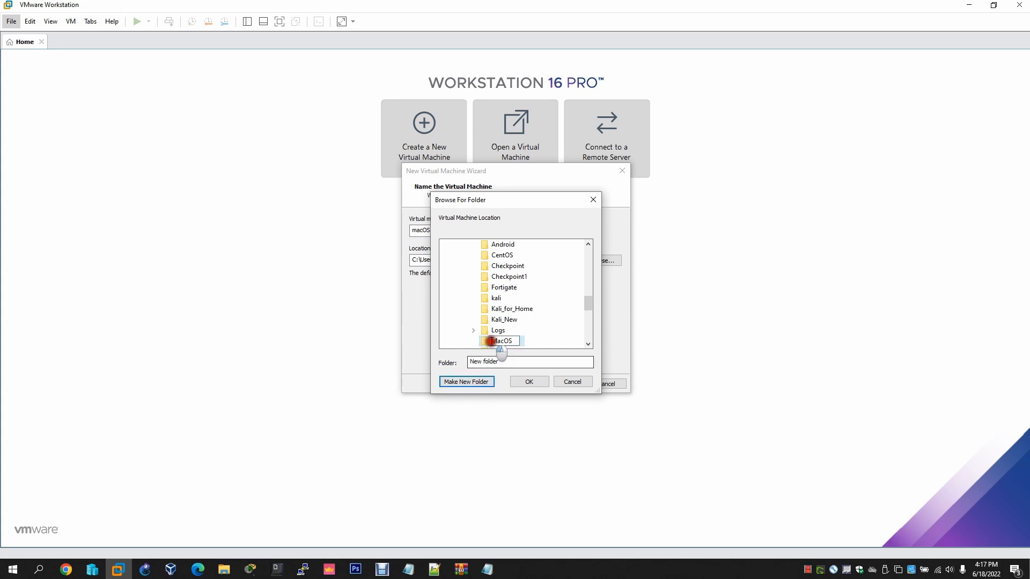
click(533, 382)
click(563, 384)
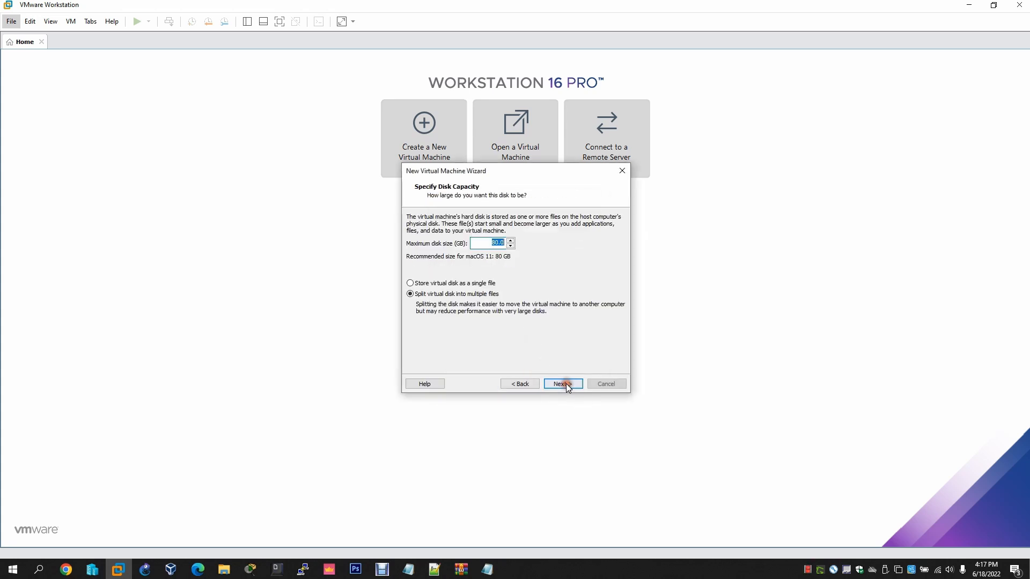
Set a 100 GB maximum disk stored as a single file, then open the hardware settings
click(496, 243)
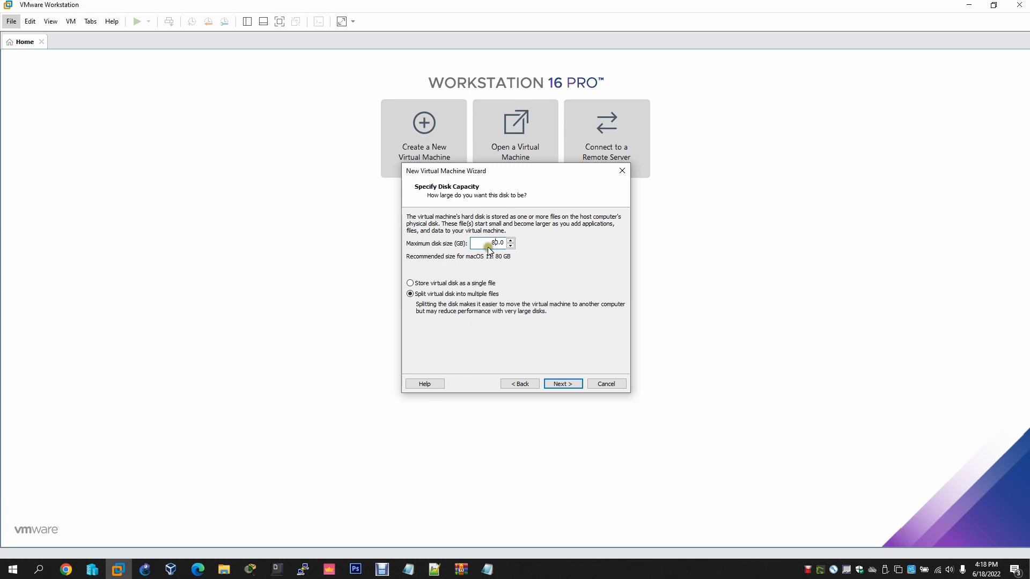
text(10)
click(436, 286)
click(561, 384)
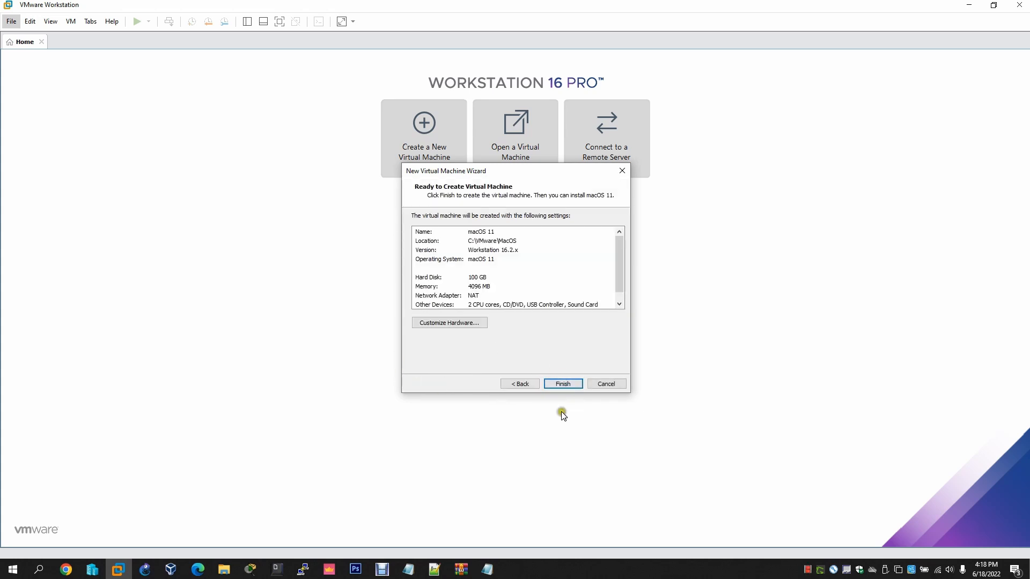
click(448, 324)
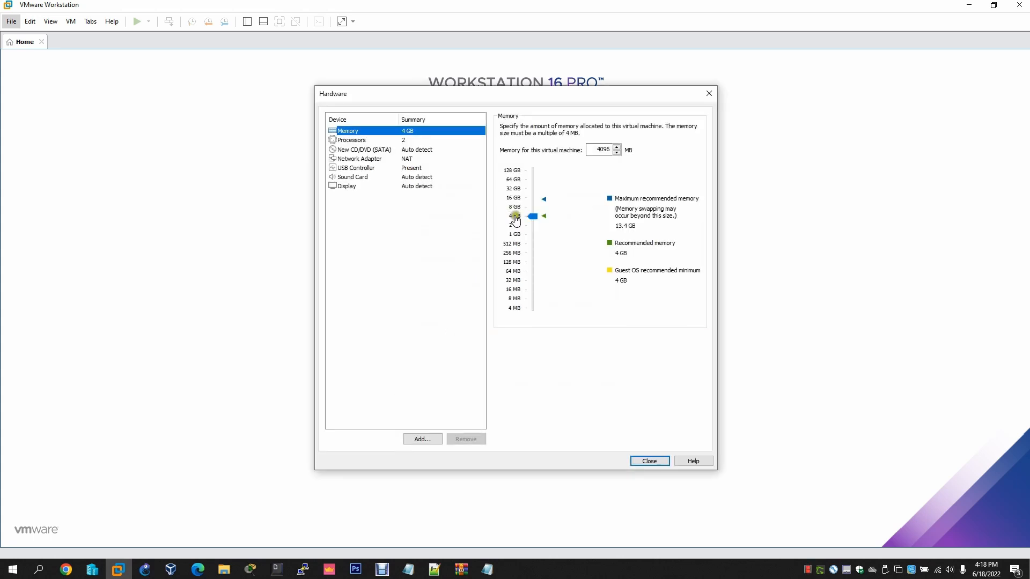
Raise the VM's memory to 8 GB and set 4 cores per processor
drag(533, 216, 533, 211)
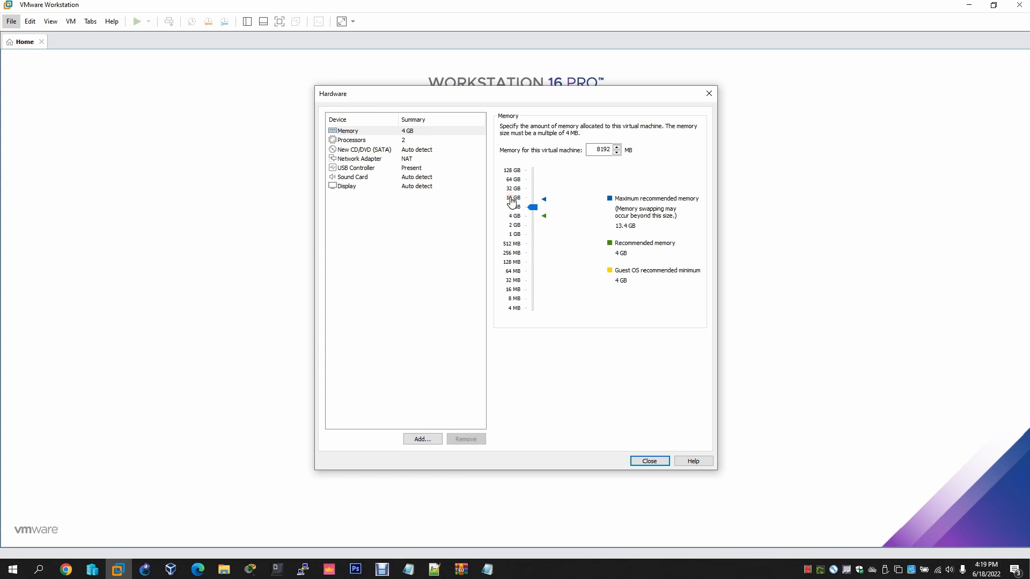
click(350, 141)
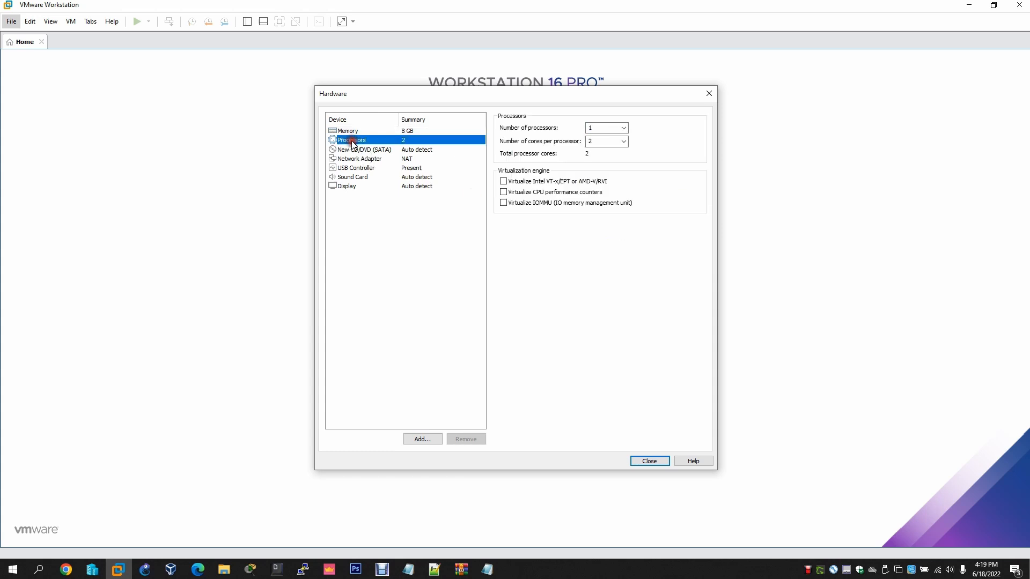
click(624, 141)
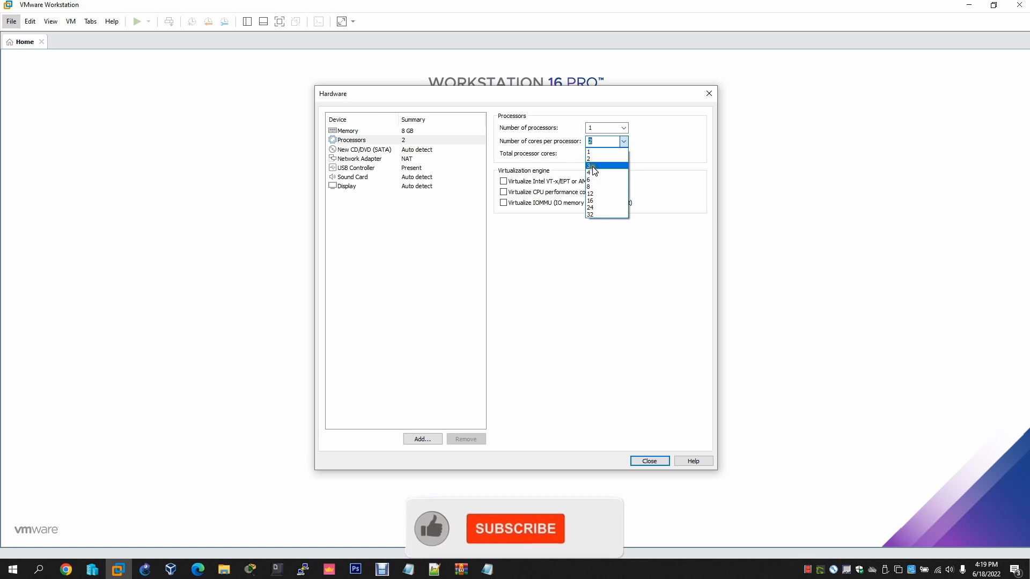
click(592, 172)
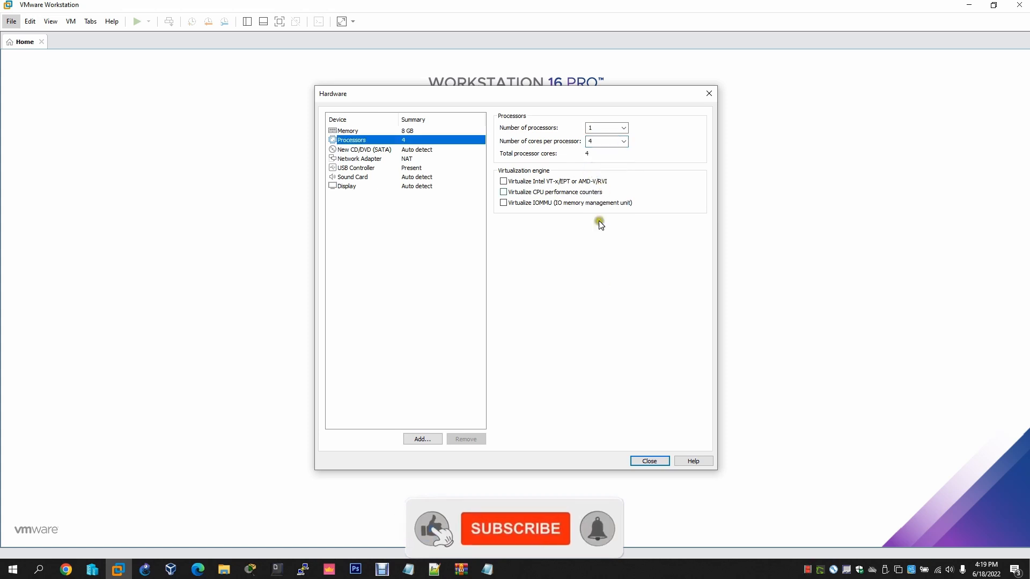
Review the display, sound card and USB settings, then close and reopen the hardware settings
click(423, 188)
click(376, 177)
click(372, 167)
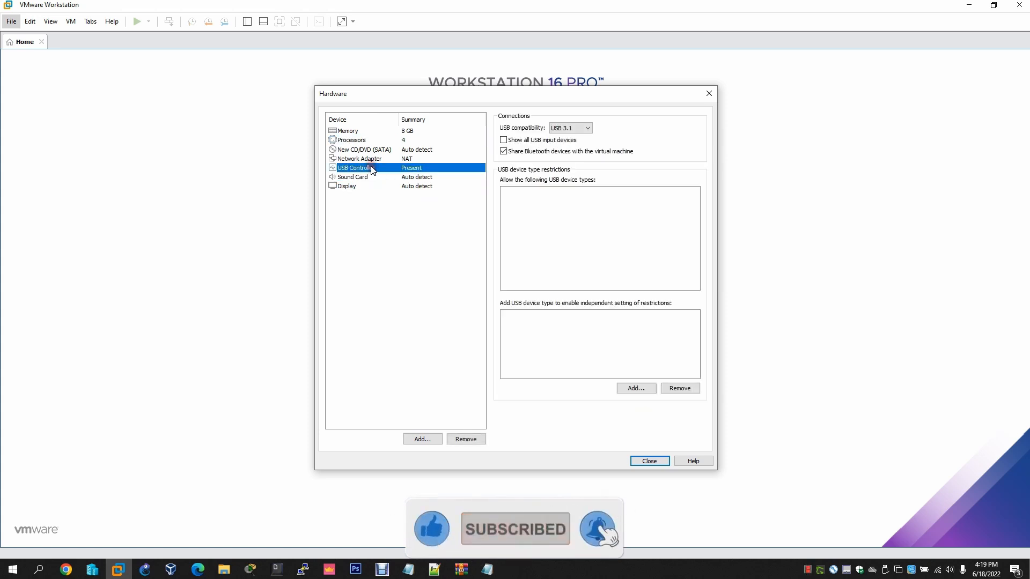
click(650, 462)
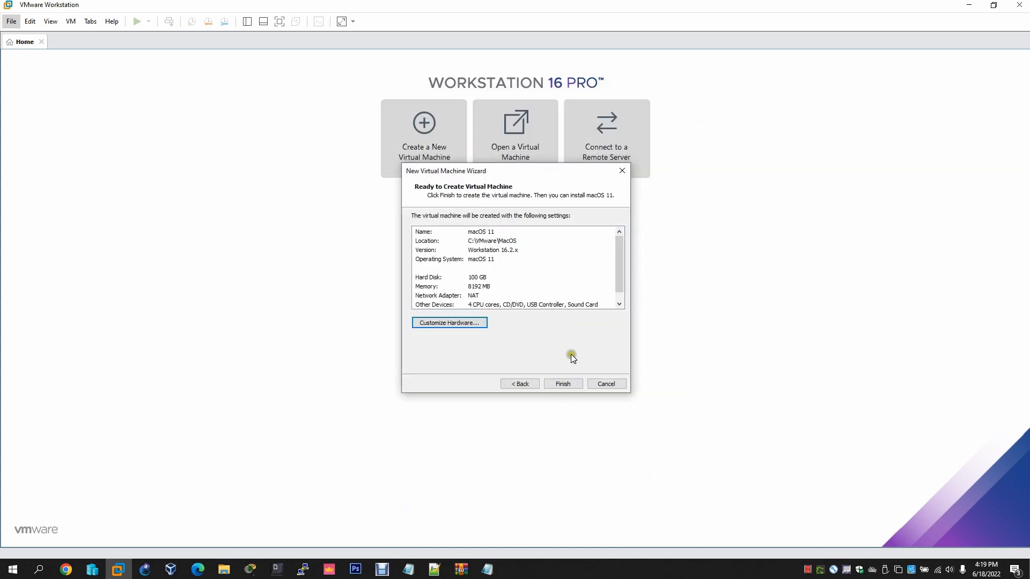
click(456, 324)
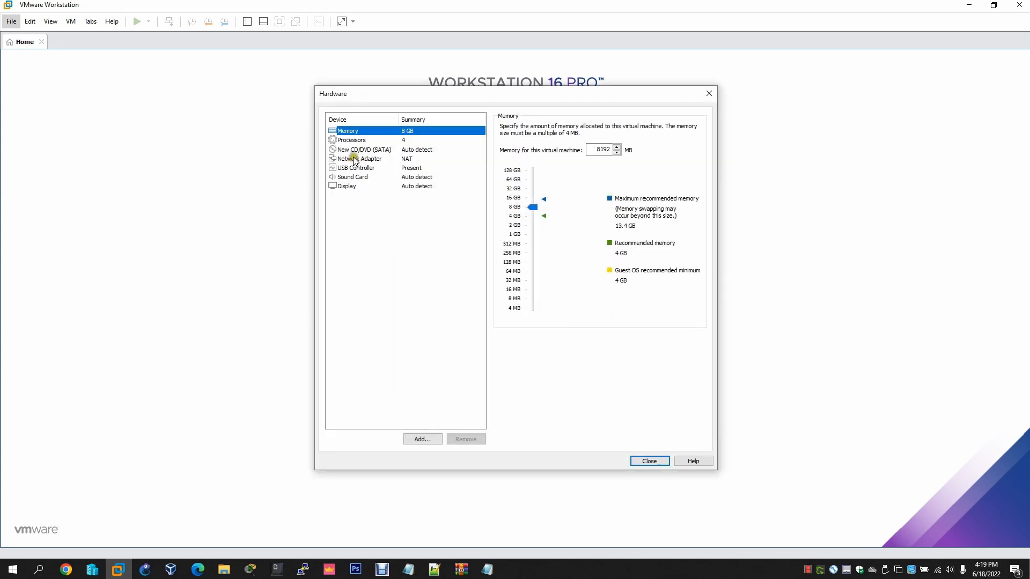
Load Downloads\MacOS\macOS Big Sur 11.5.2.iso into the CD/DVD drive and finish creating the macOS 11 VM
click(357, 149)
click(526, 192)
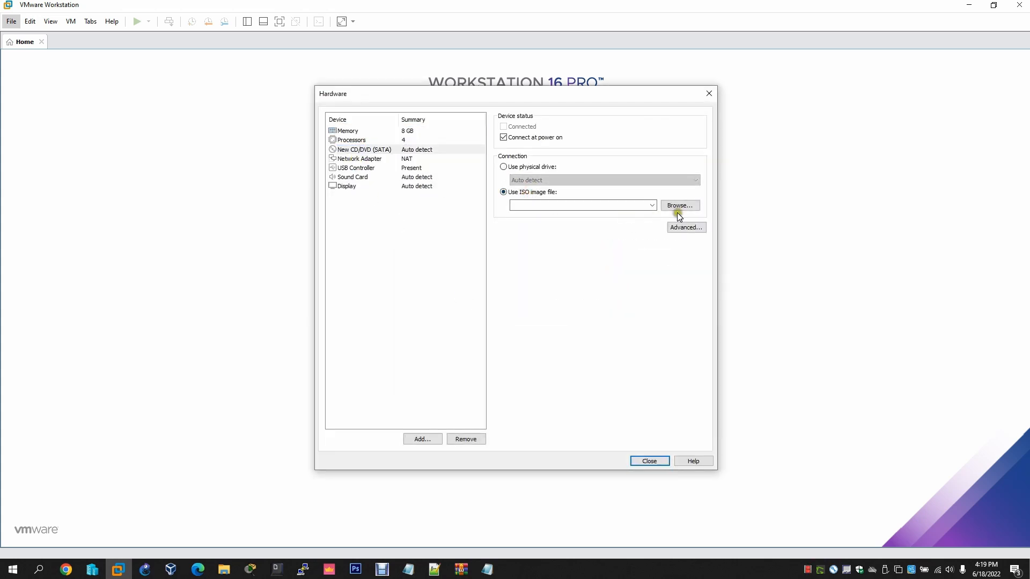
click(679, 206)
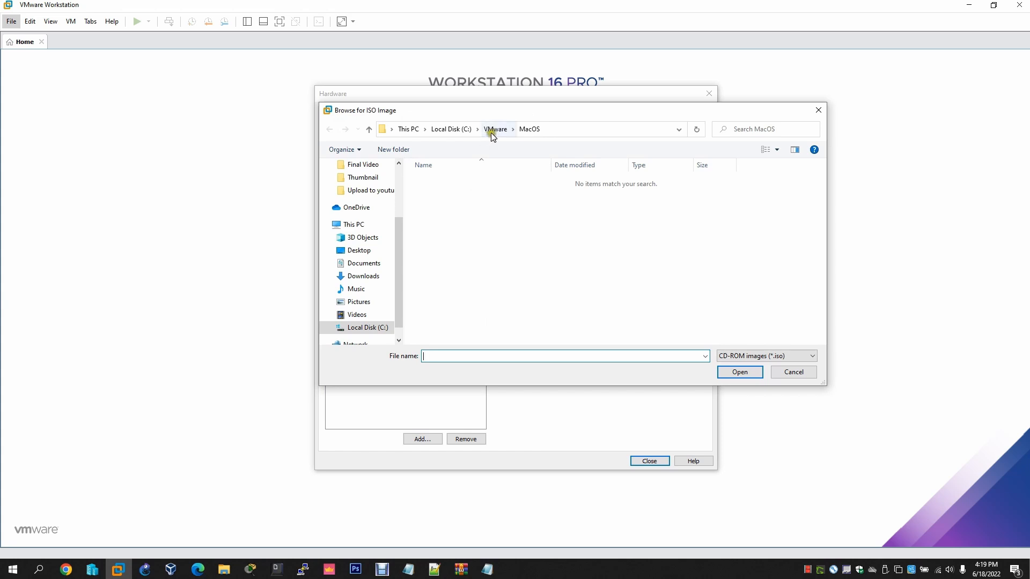
click(365, 276)
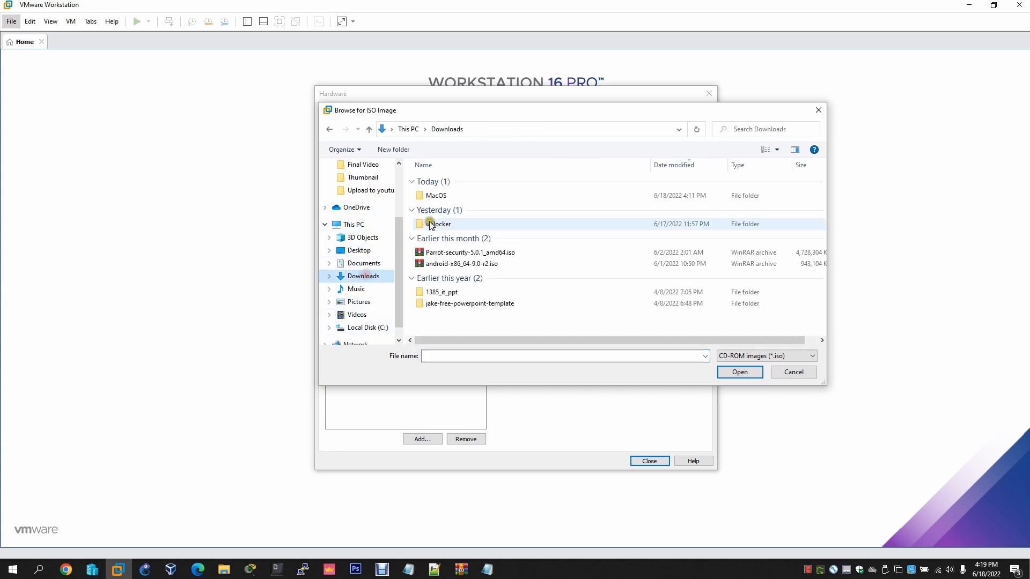
double_click(434, 196)
click(441, 193)
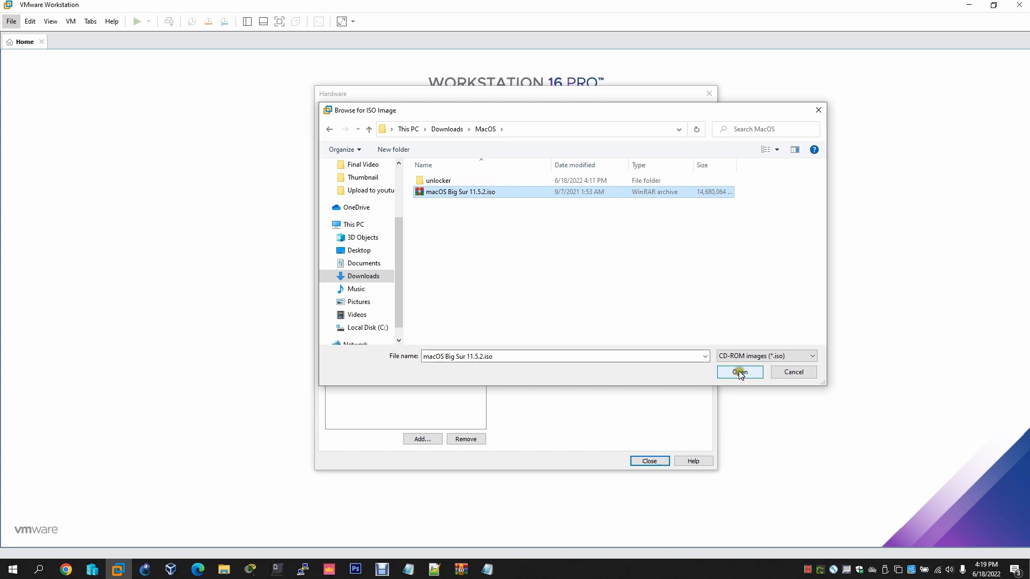
click(474, 196)
click(734, 372)
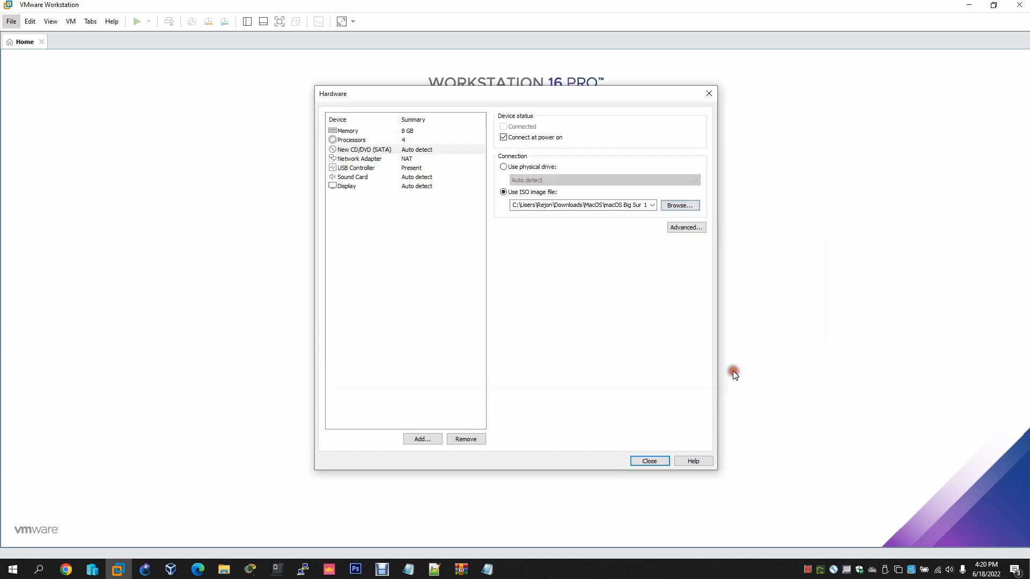
click(649, 461)
click(558, 384)
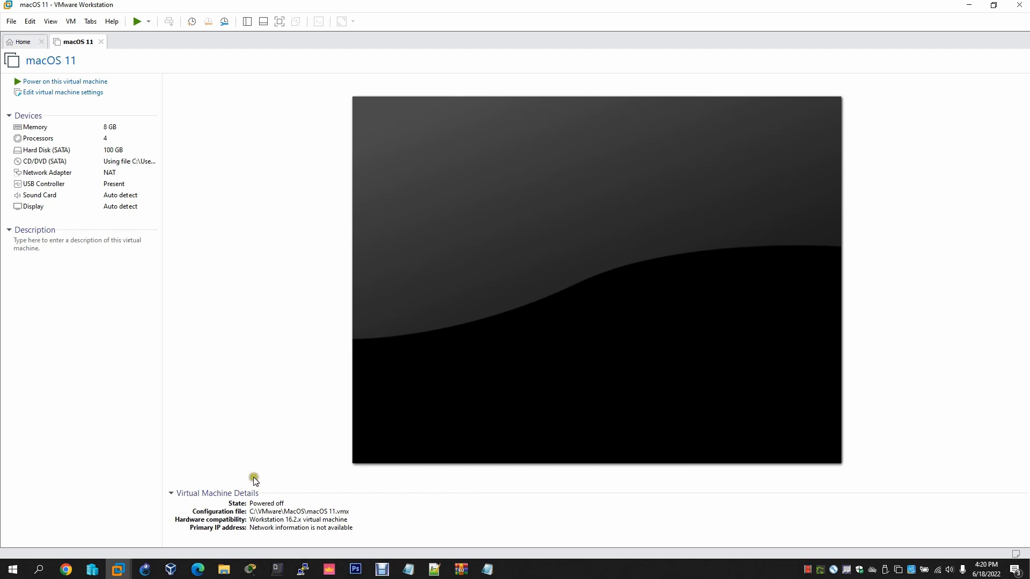
Bring the MacOS folder window into view and open the context menu for macOS 11.vmx
mouse_move(224, 573)
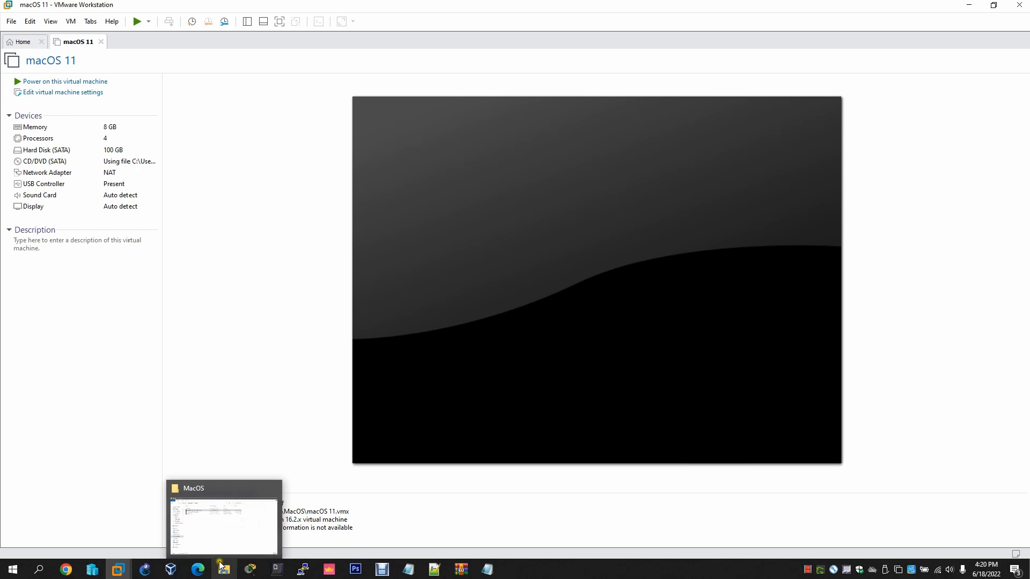
click(202, 529)
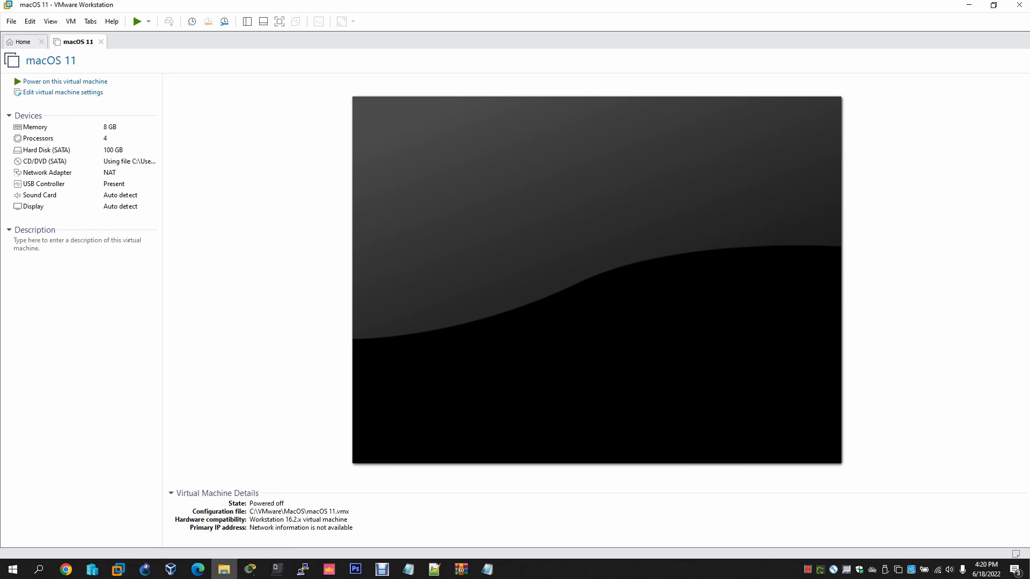
drag(1029, 333, 293, 97)
click(245, 195)
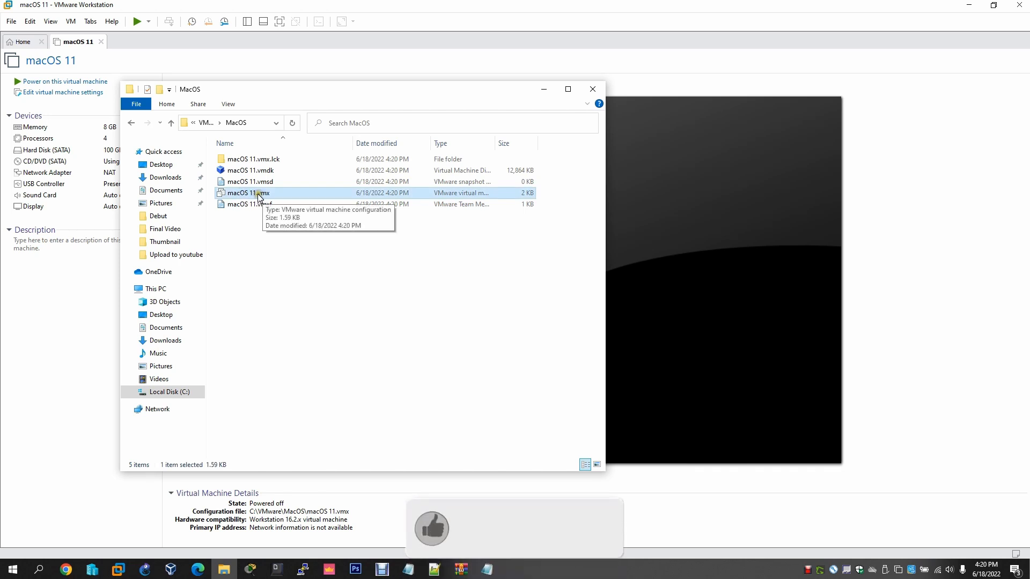
right_click(262, 194)
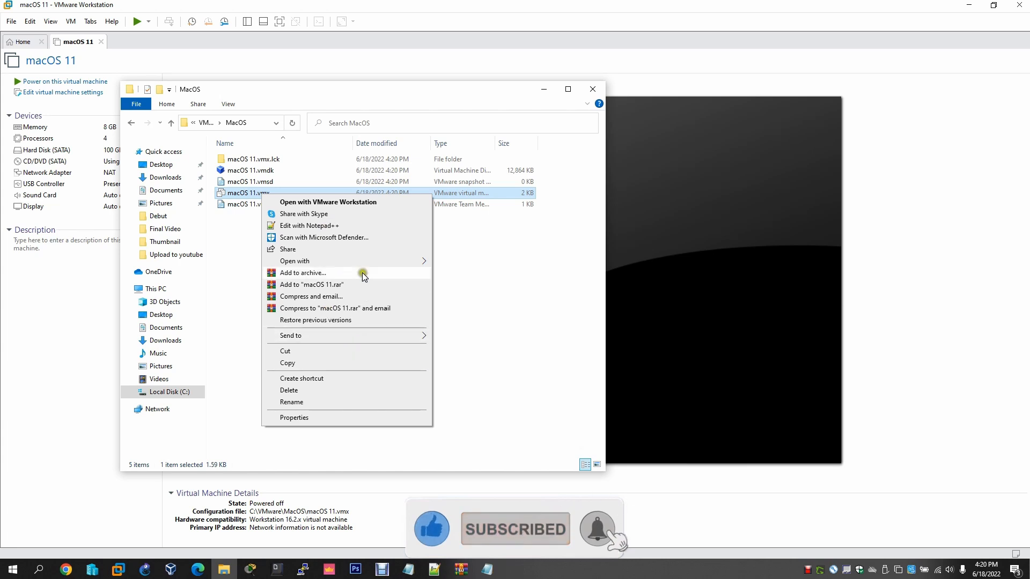
Open macOS 11.vmx in Notepad with the cursor on a new line at the end
click(357, 260)
click(460, 263)
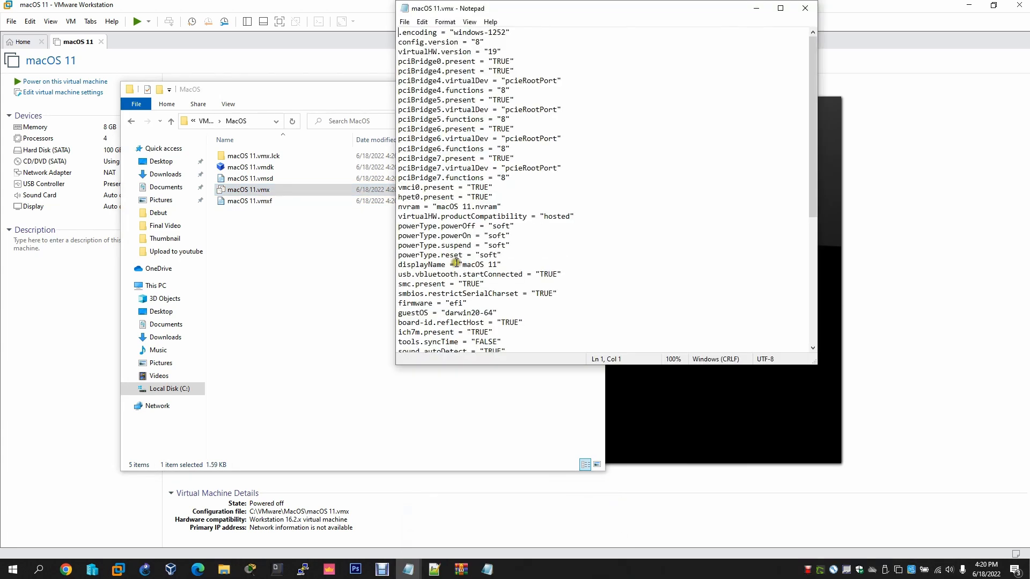
drag(526, 364, 523, 539)
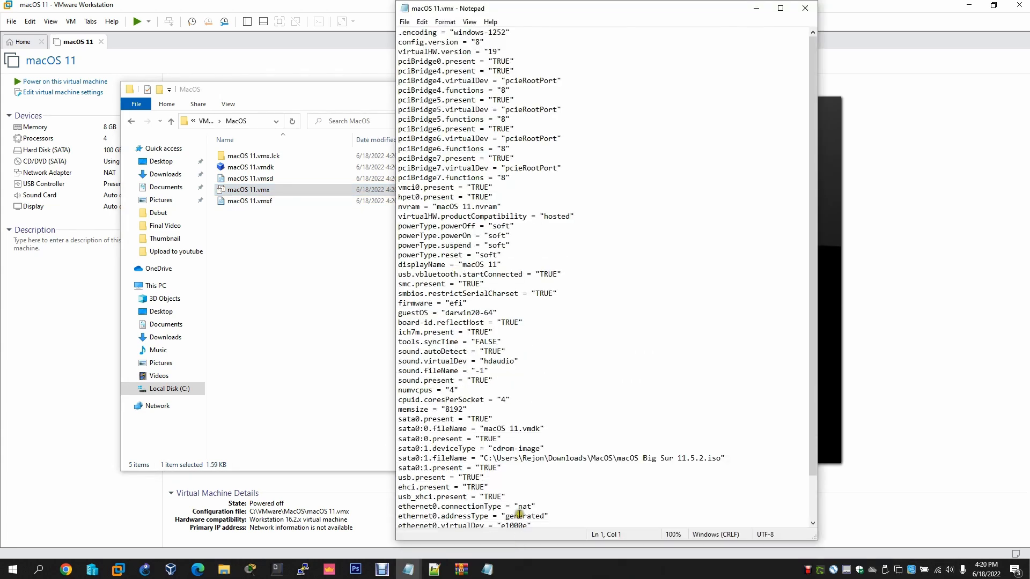
scroll(520, 434, down, 2)
click(506, 509)
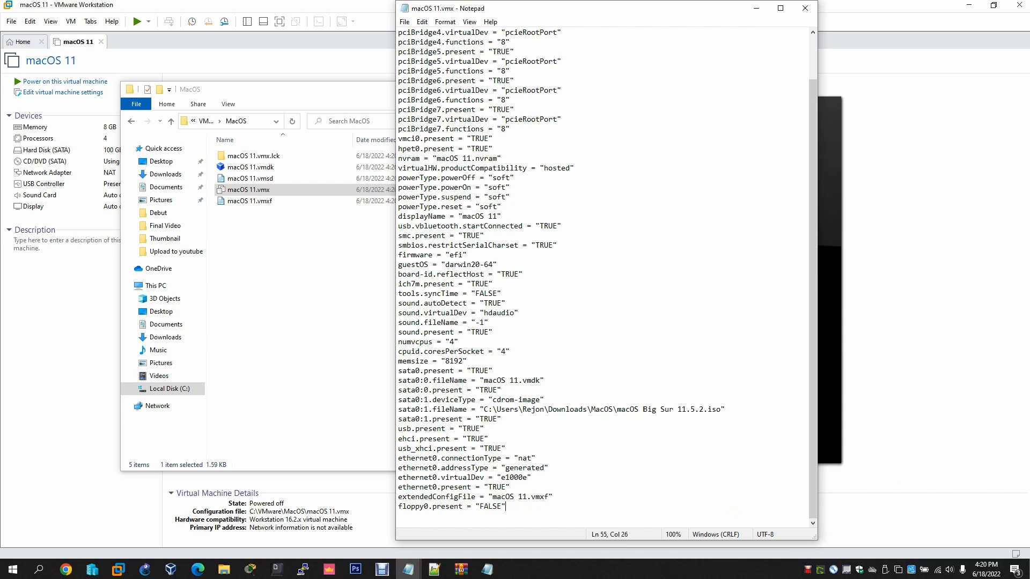
drag(1029, 209, 919, 158)
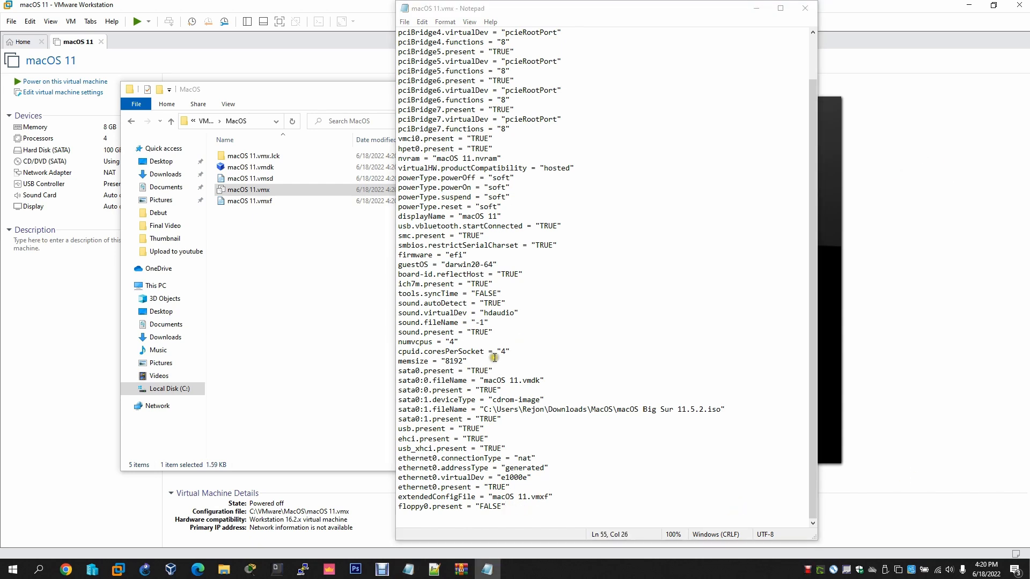
click(405, 518)
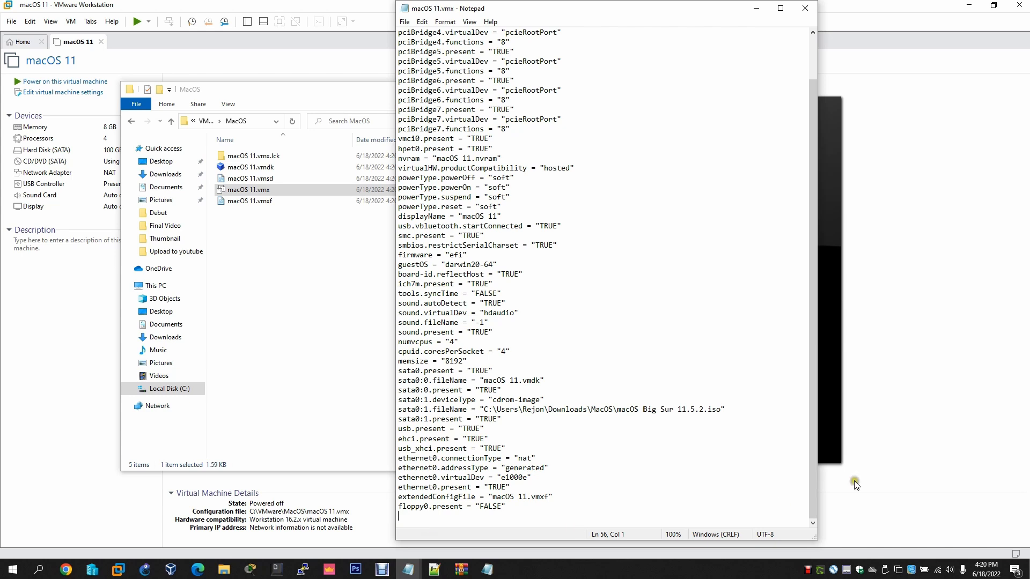
Paste the four configuration lines from the VMX Code For Intel note into macOS 11.vmx and save it
click(487, 569)
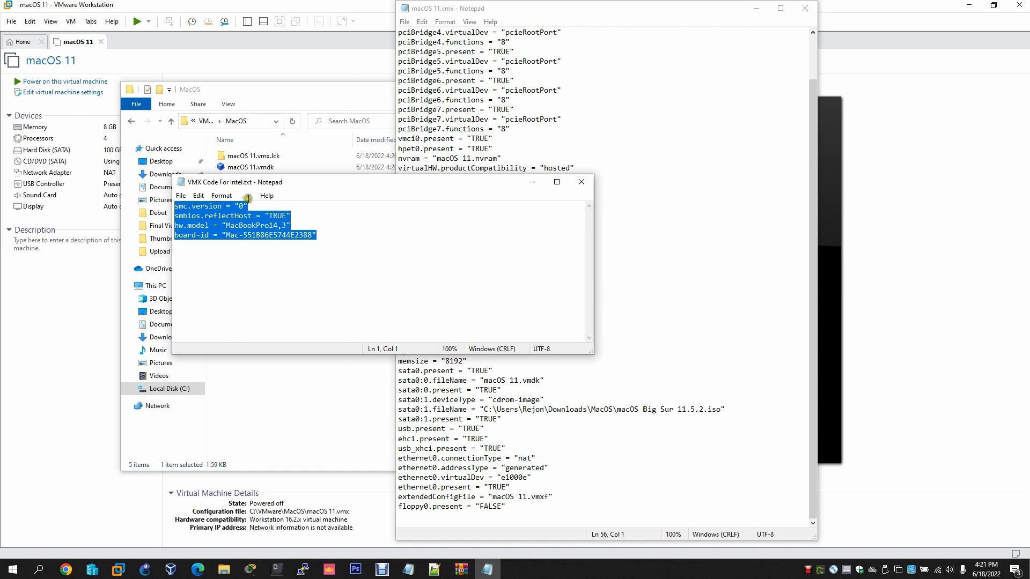
right_click(227, 215)
click(258, 250)
click(418, 518)
key(ctrl+v)
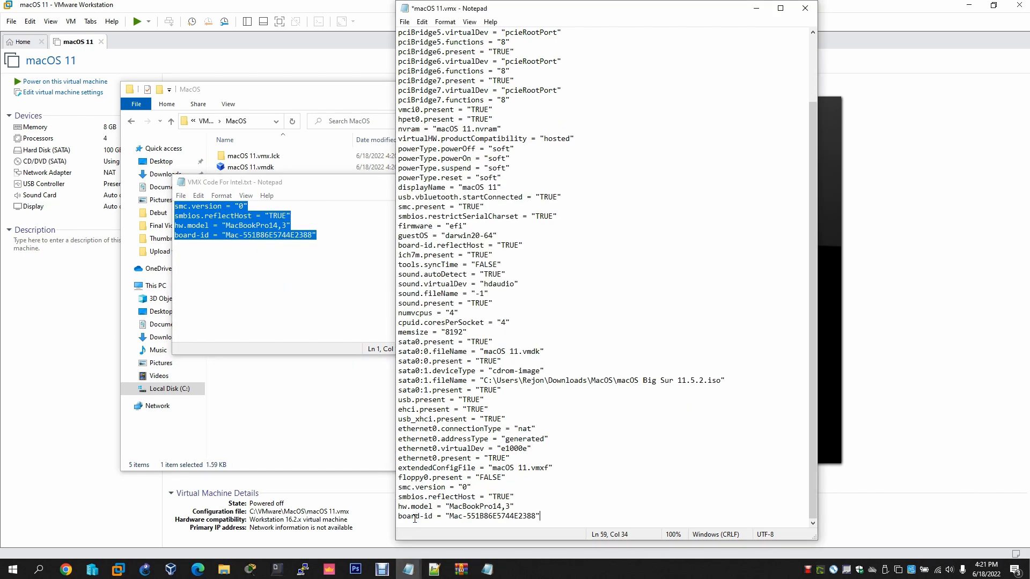
click(341, 236)
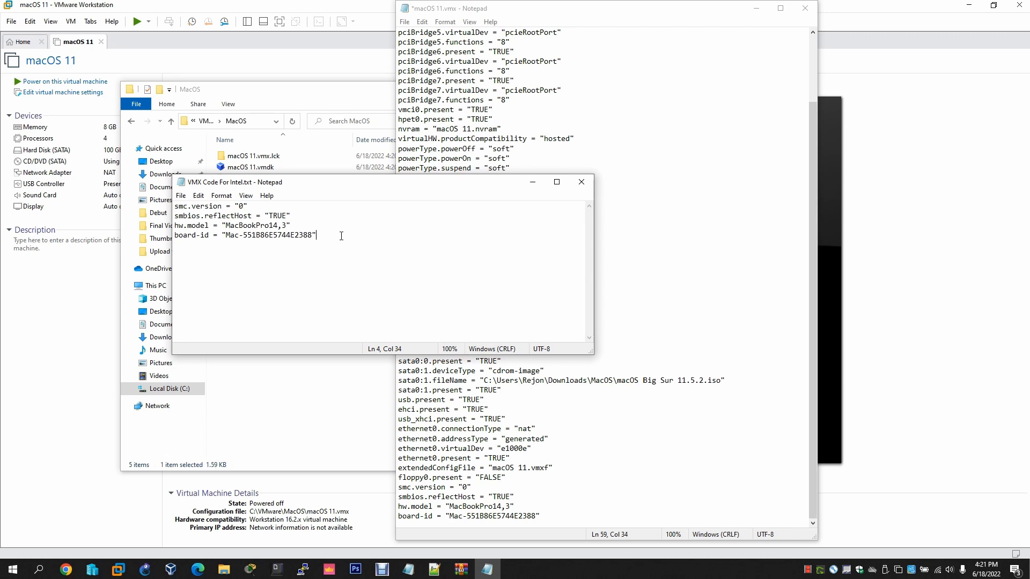
click(582, 181)
click(404, 22)
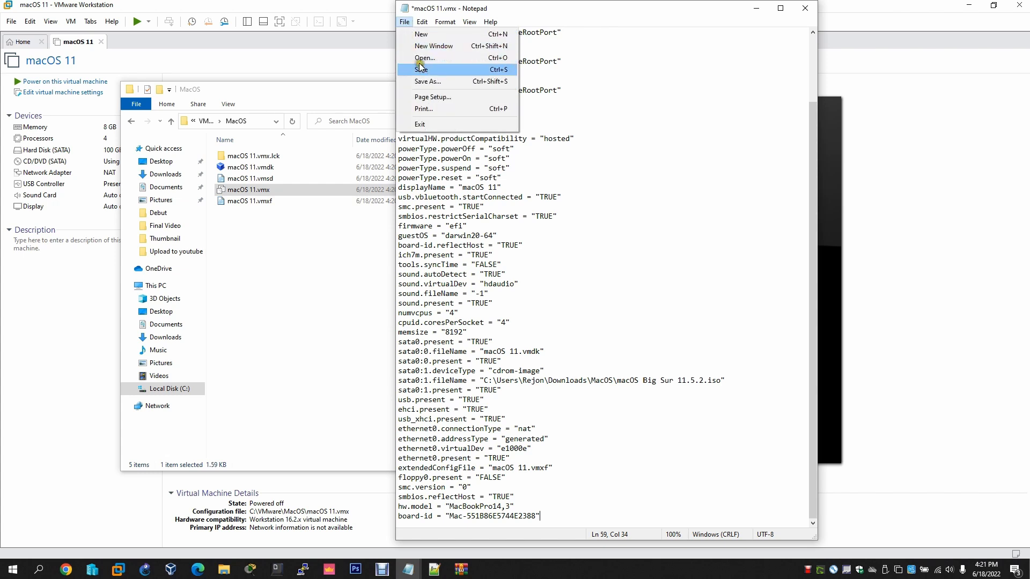
click(420, 69)
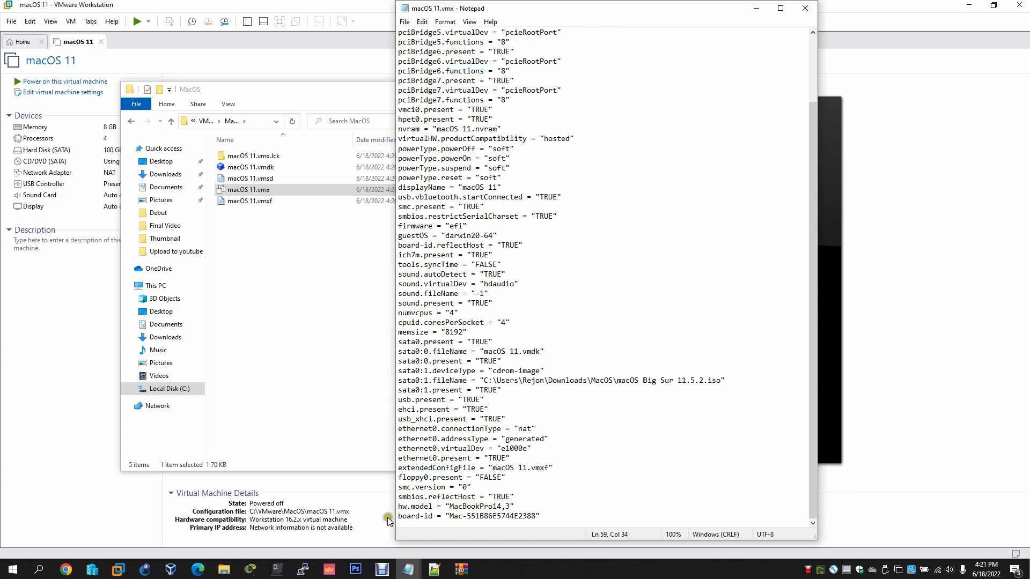
Check the added hw.model line with its MacBookPro14,3 value, then close Notepad
mouse_move(398, 516)
mouse_down()
mouse_move(540, 516)
mouse_move(398, 502)
mouse_up()
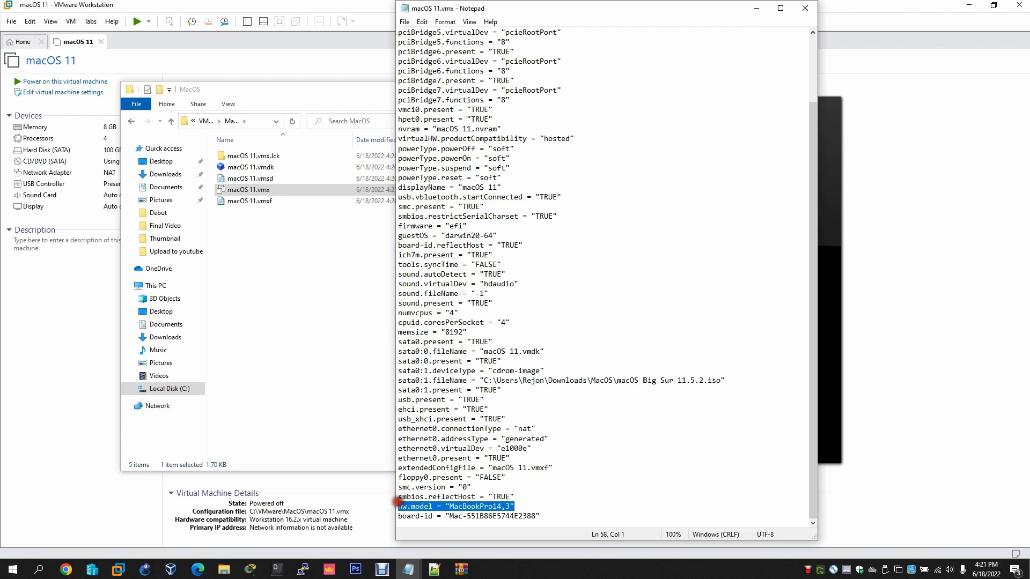
click(471, 506)
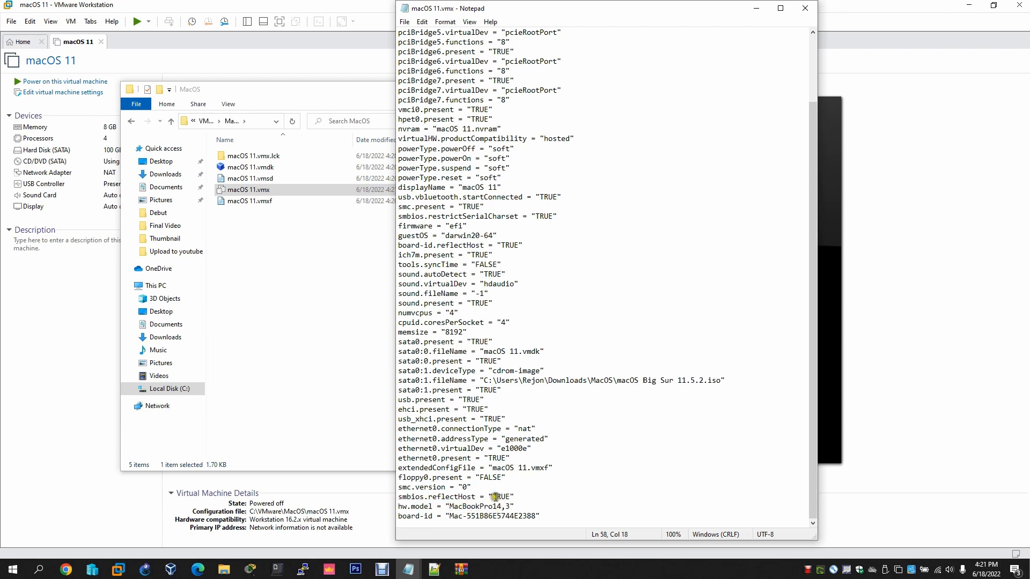
drag(492, 507, 508, 506)
click(804, 8)
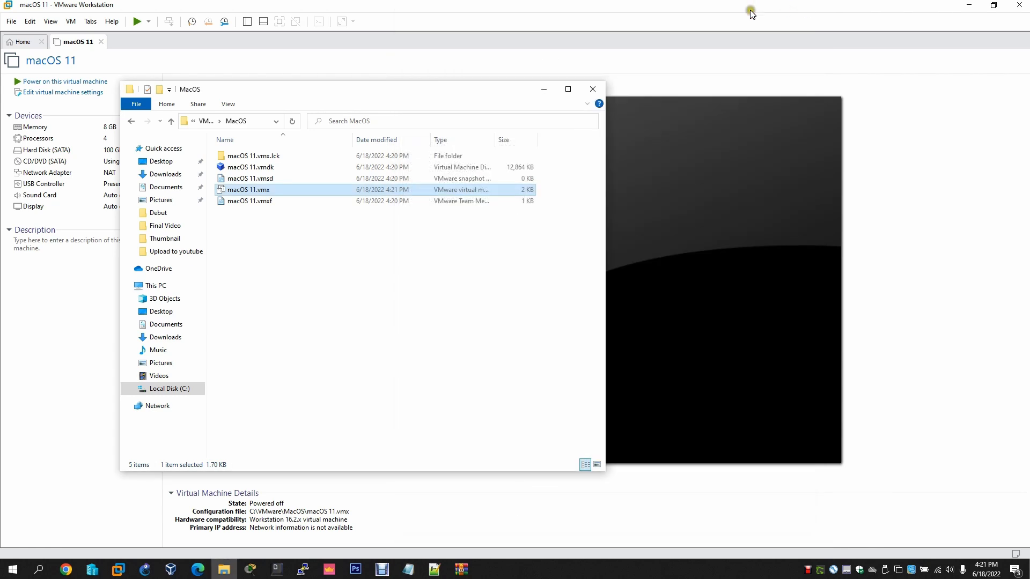
Close the MacOS folder window and power on the macOS 11 VM
click(589, 90)
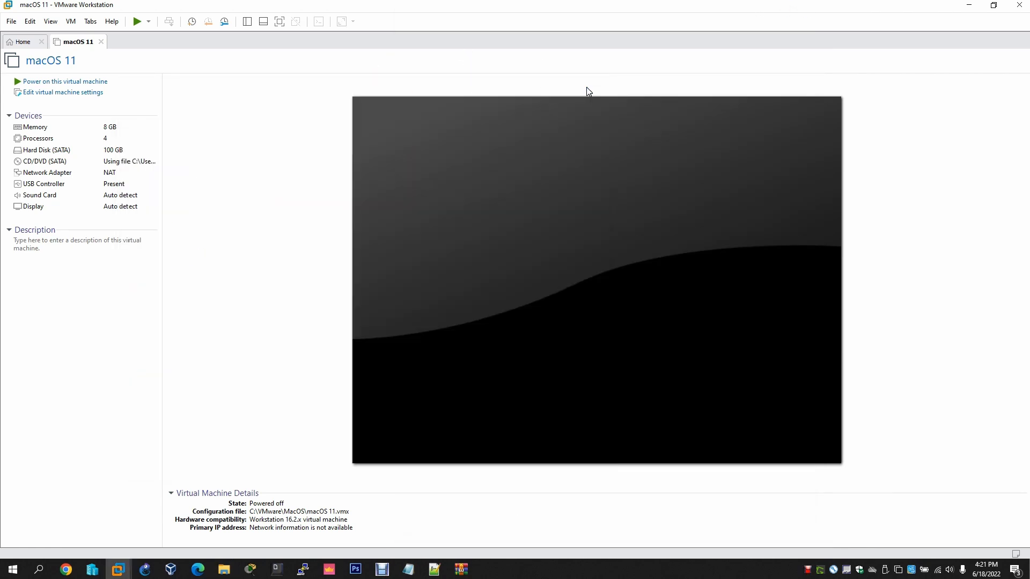
click(57, 83)
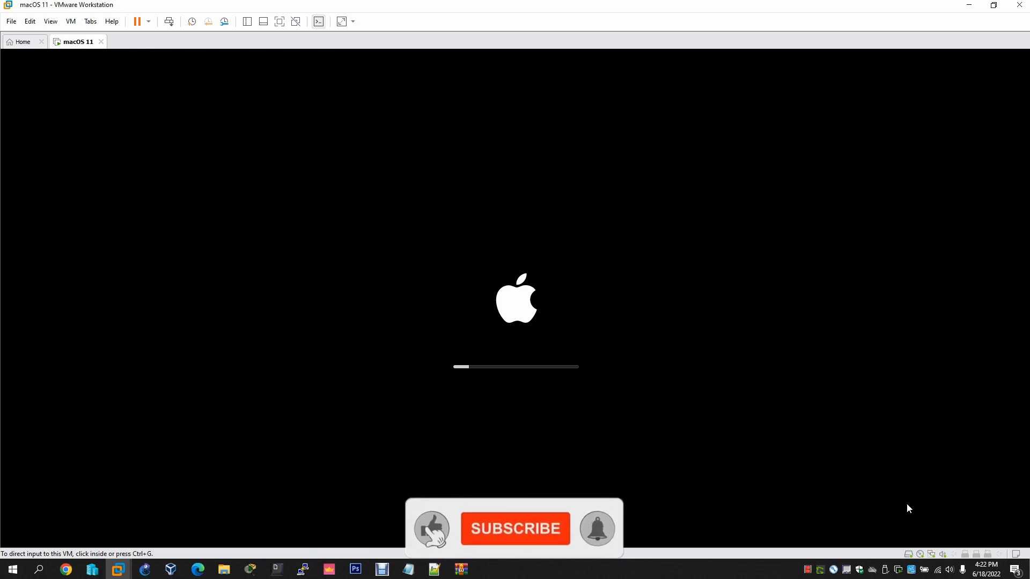
Run the macOS 11 VM full screen and continue with English on the language screen
click(279, 23)
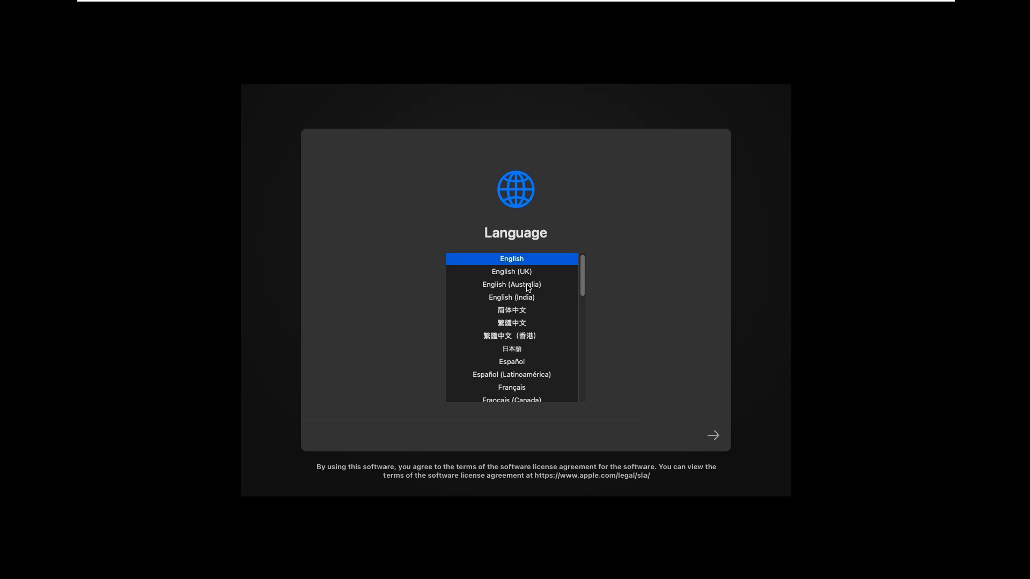
scroll(528, 288, down, 4)
scroll(515, 278, up, 4)
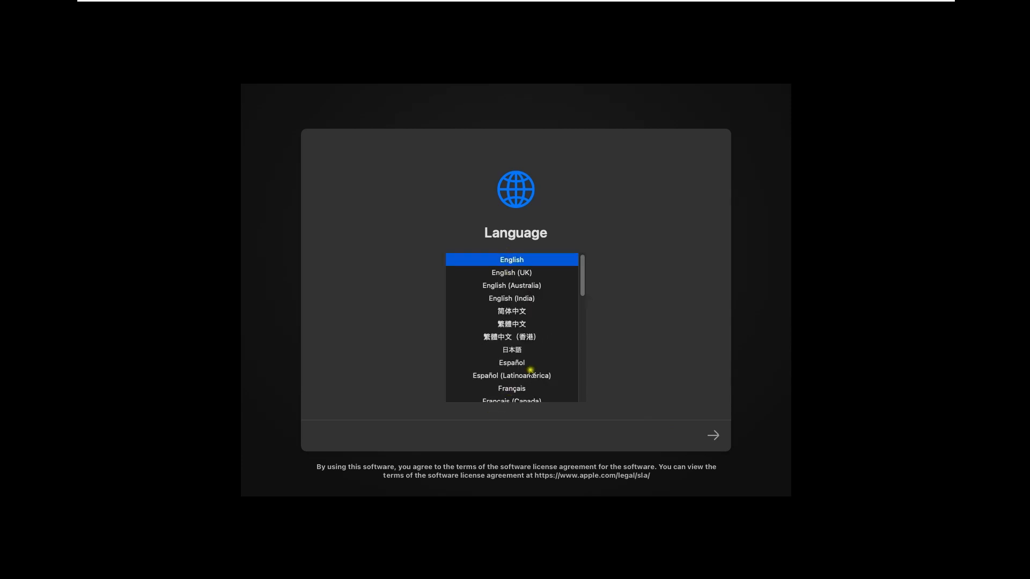
scroll(529, 362, down, 5)
scroll(523, 289, up, 5)
click(719, 437)
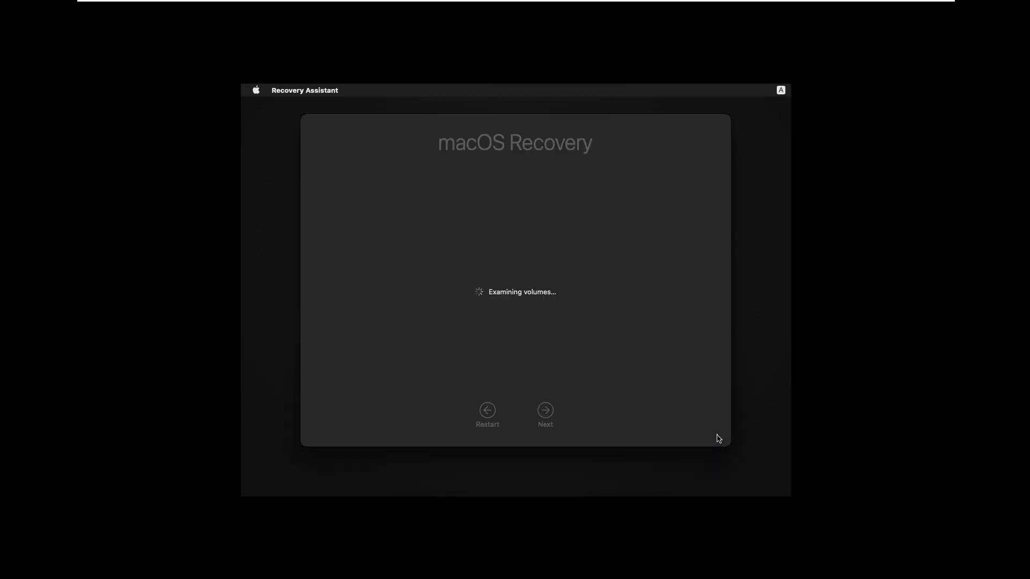
click(583, 431)
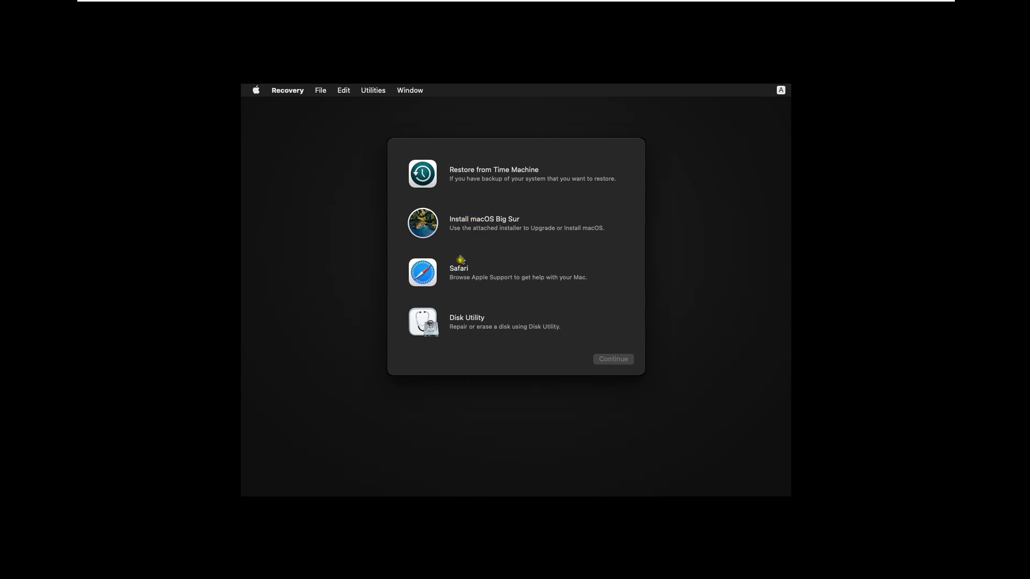
Launch Disk Utility from Recovery and select the VM's uninitialized virtual disk
click(460, 324)
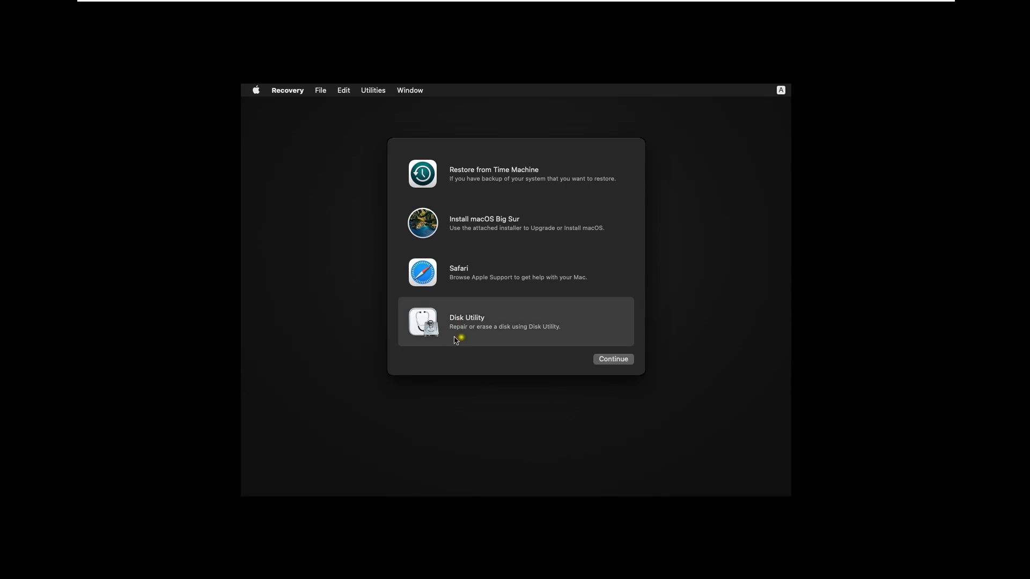
click(615, 360)
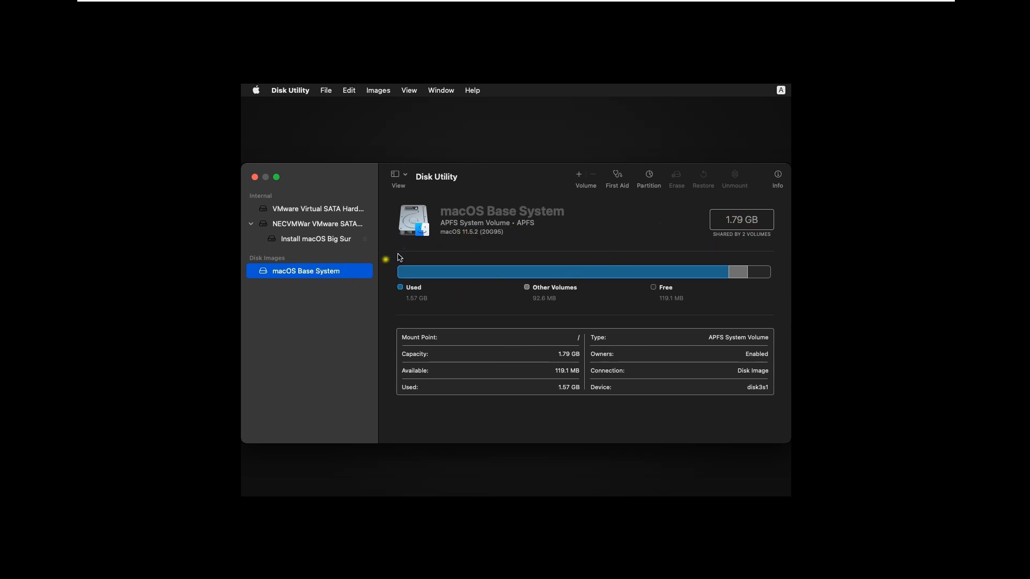
click(279, 213)
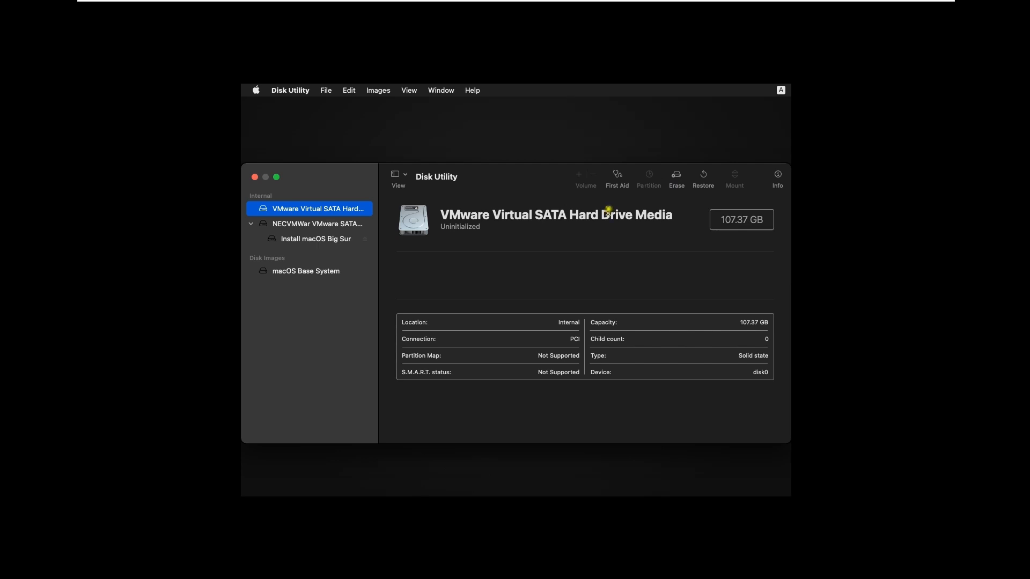
Erase the disk as 'MacOS' in Mac OS Extended (Journaled) format, then close Disk Utility
click(677, 177)
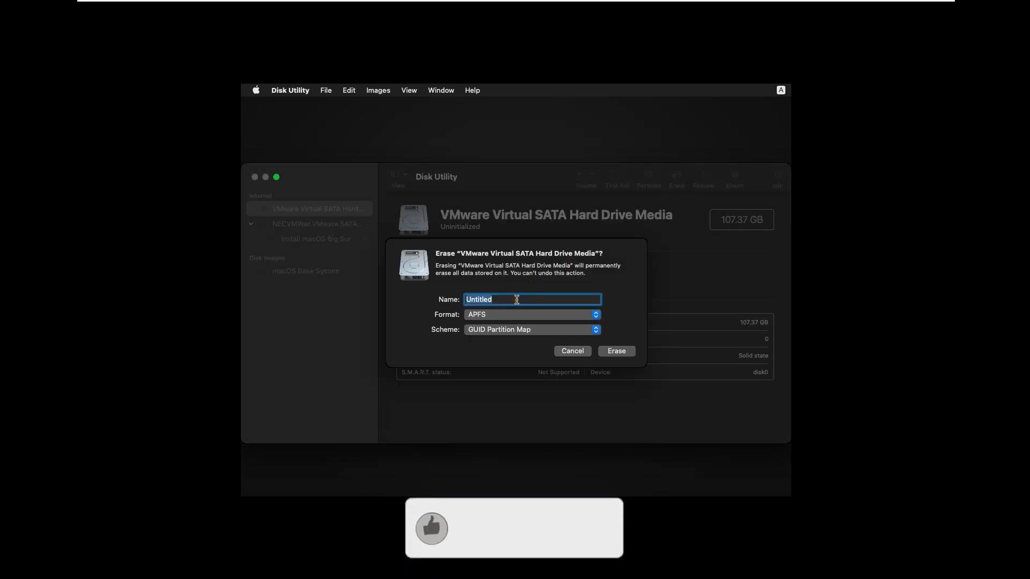
text(Ma)
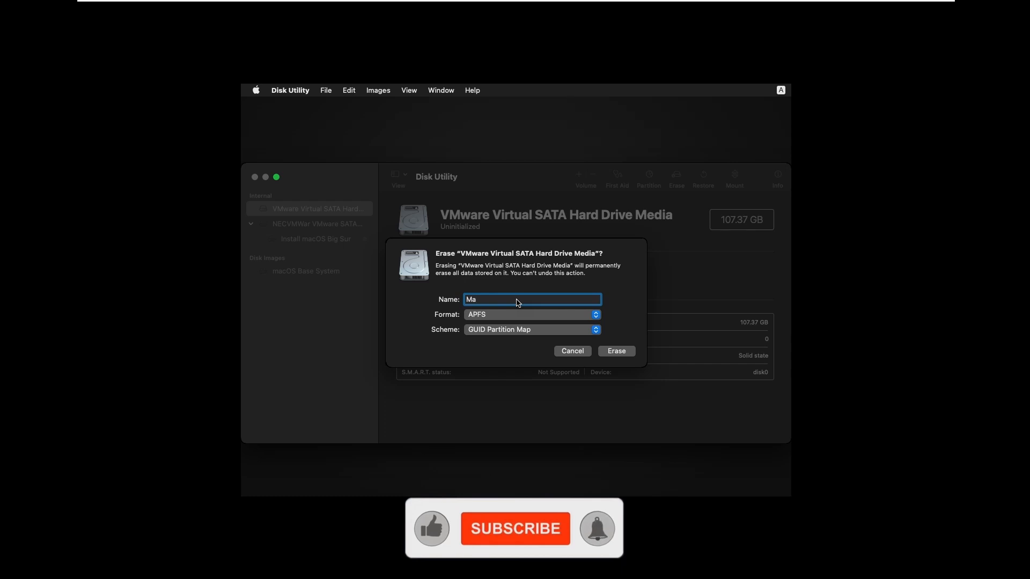
text(cOS)
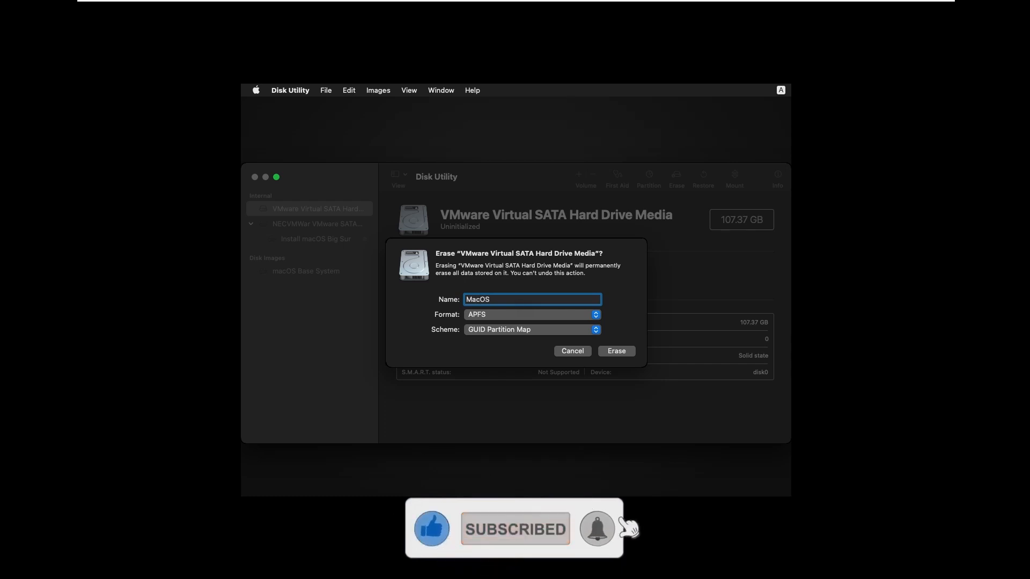
click(590, 321)
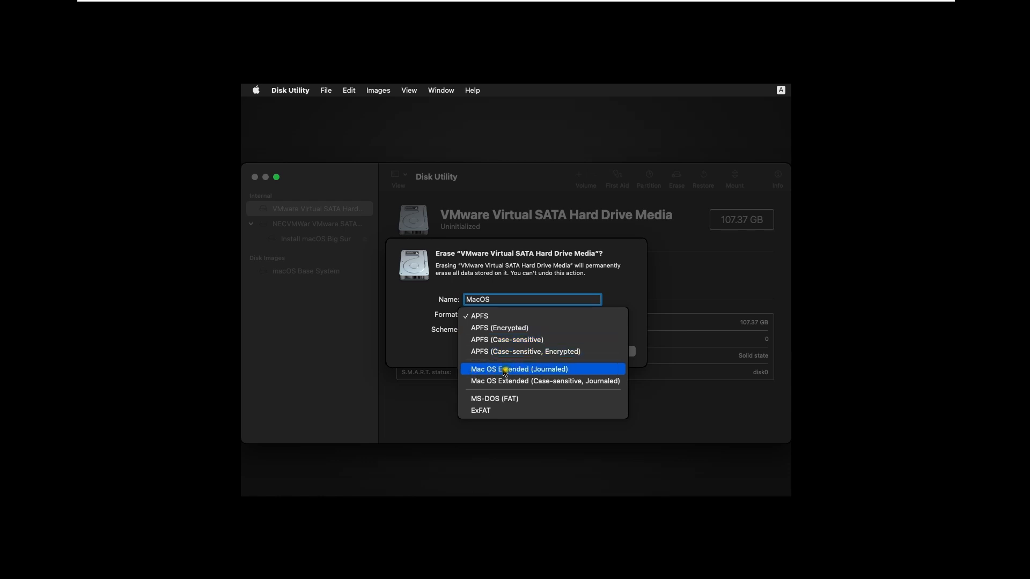
click(539, 370)
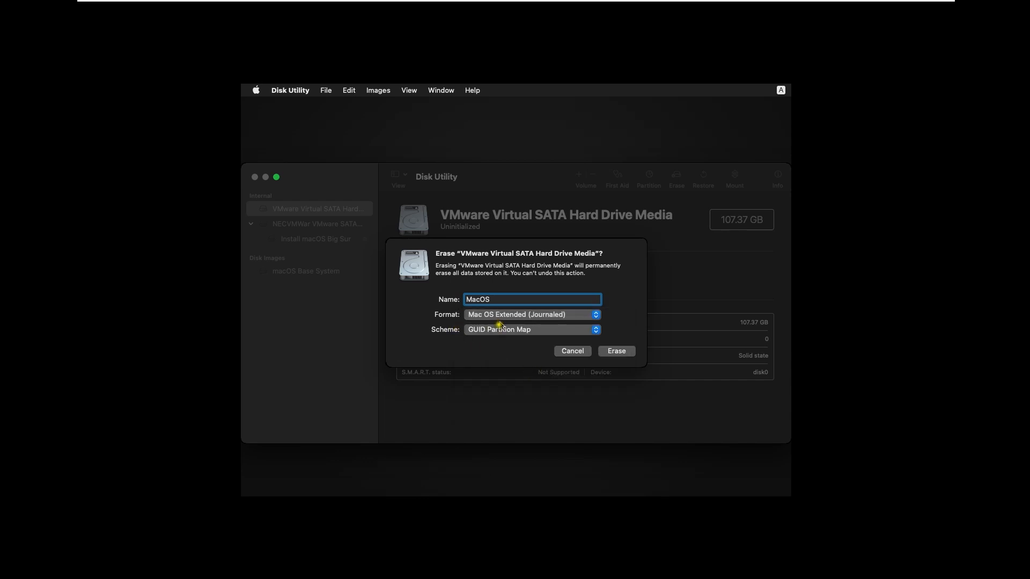
click(614, 351)
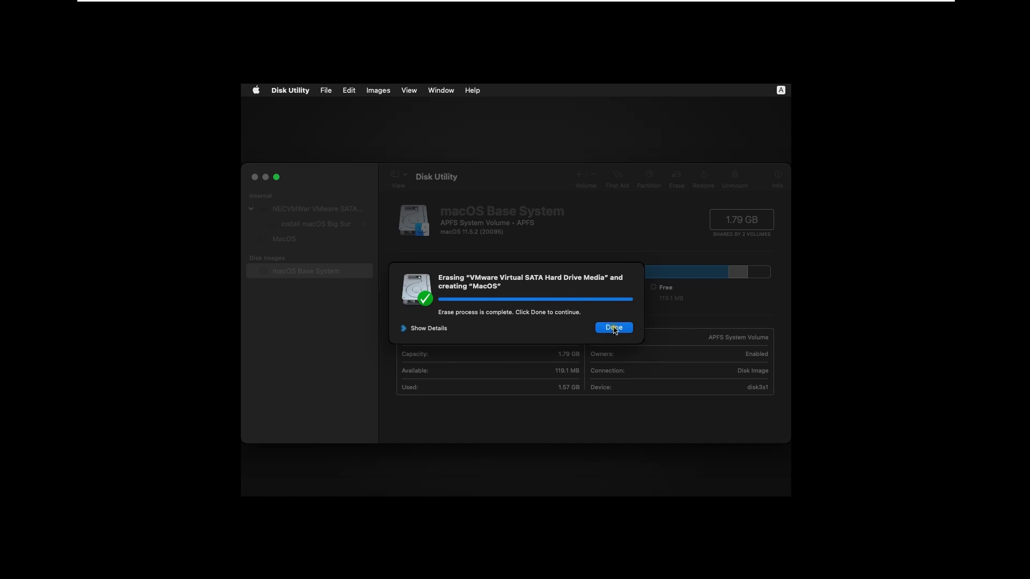
click(613, 328)
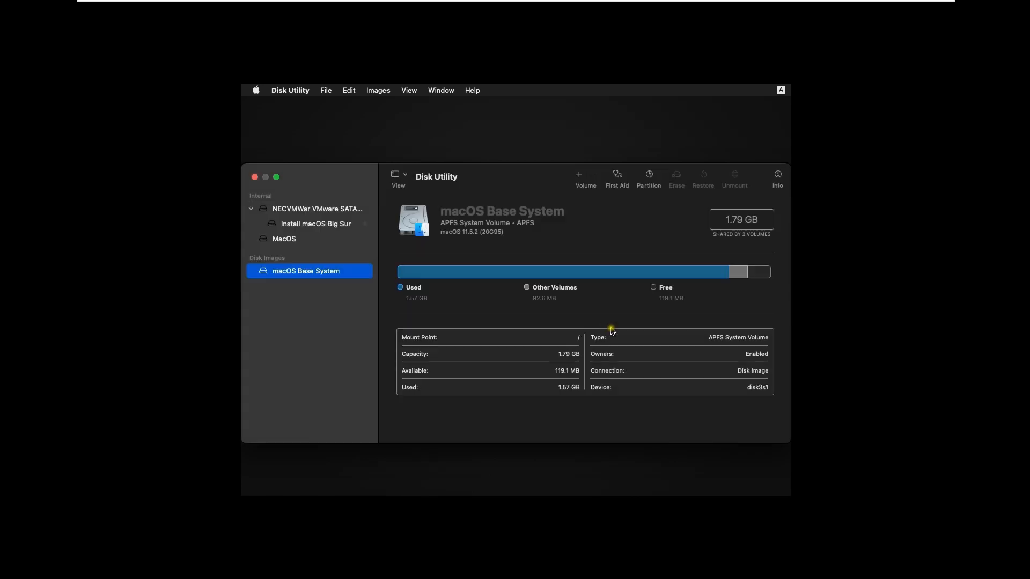
click(255, 177)
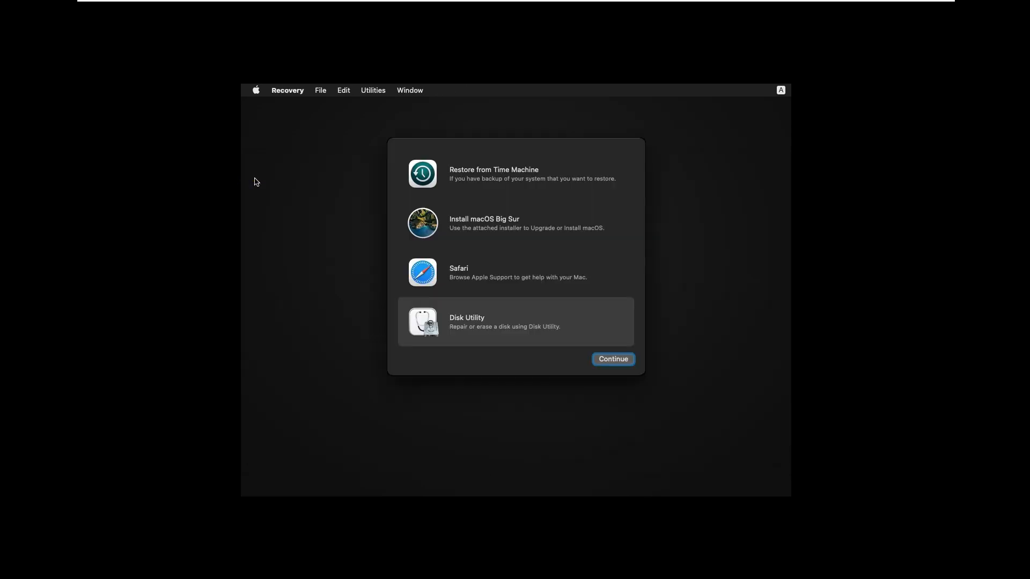
Launch Install macOS Big Sur, accept the license, and install onto the MacOS disk
click(474, 225)
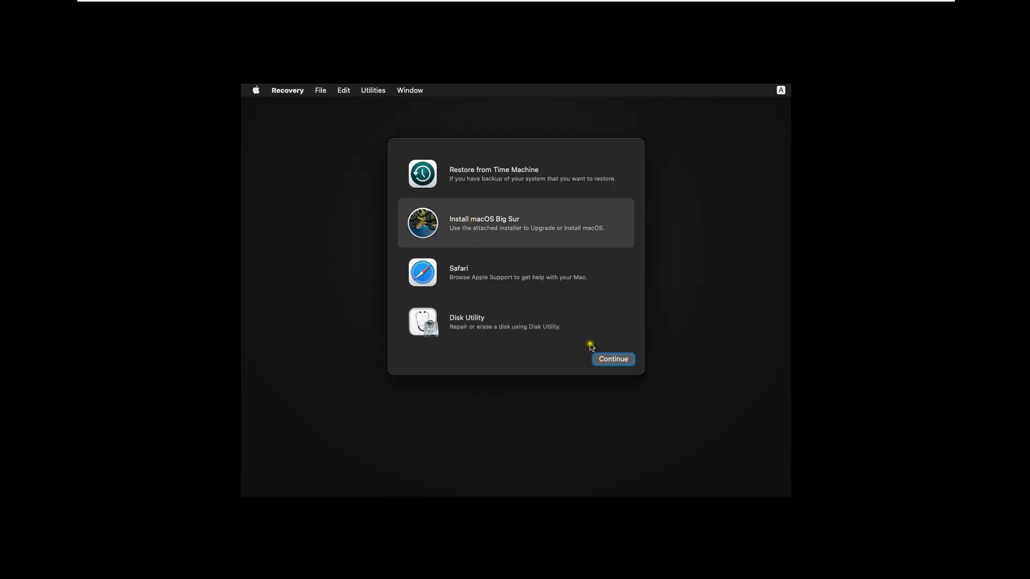
click(613, 361)
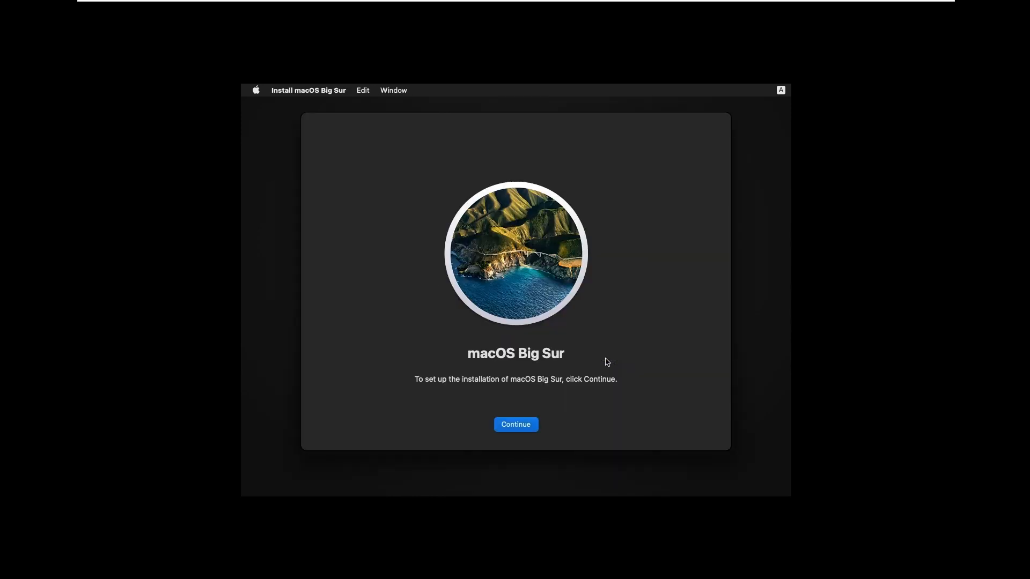
click(531, 426)
click(514, 426)
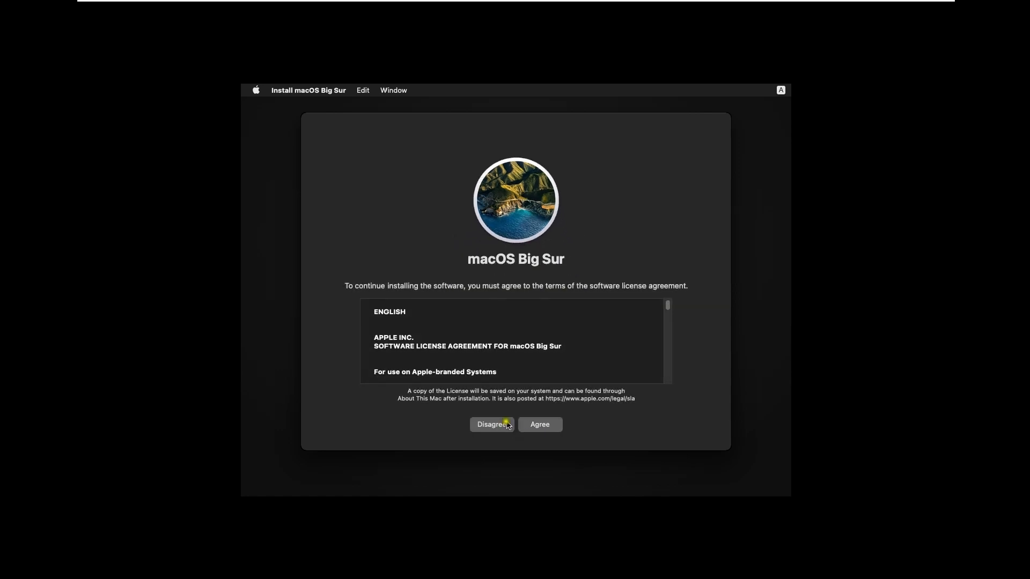
click(535, 425)
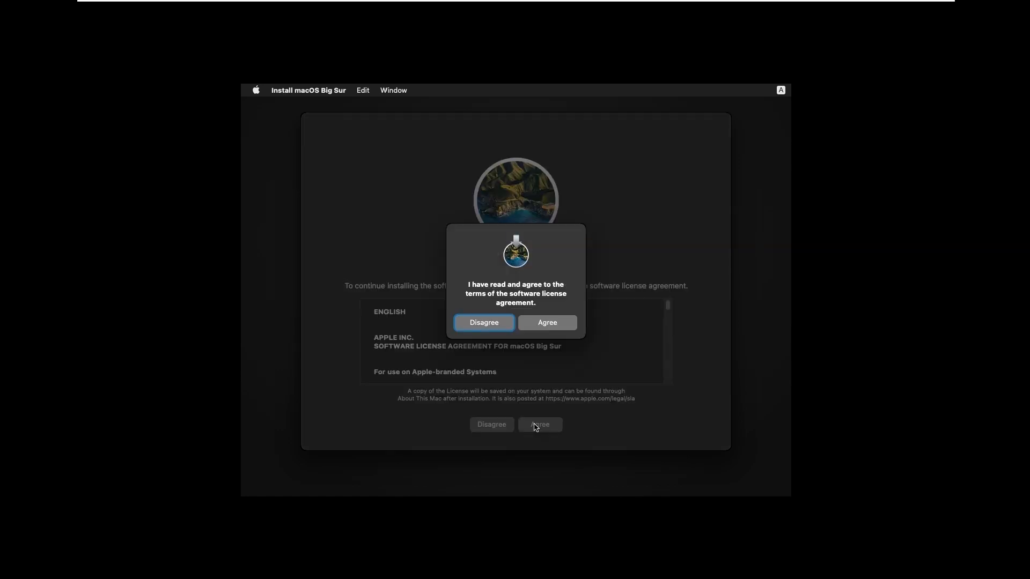
click(548, 324)
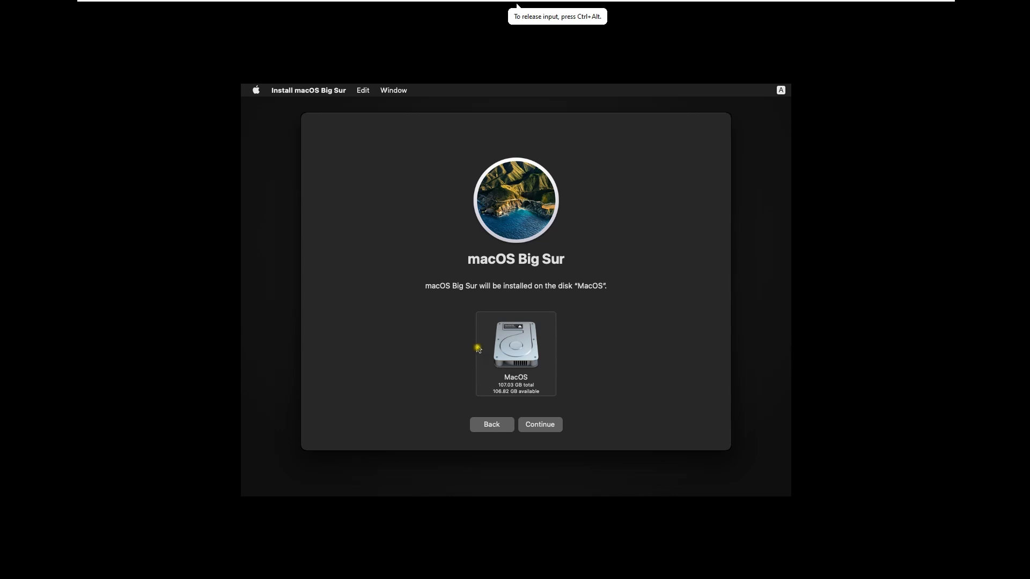
click(542, 425)
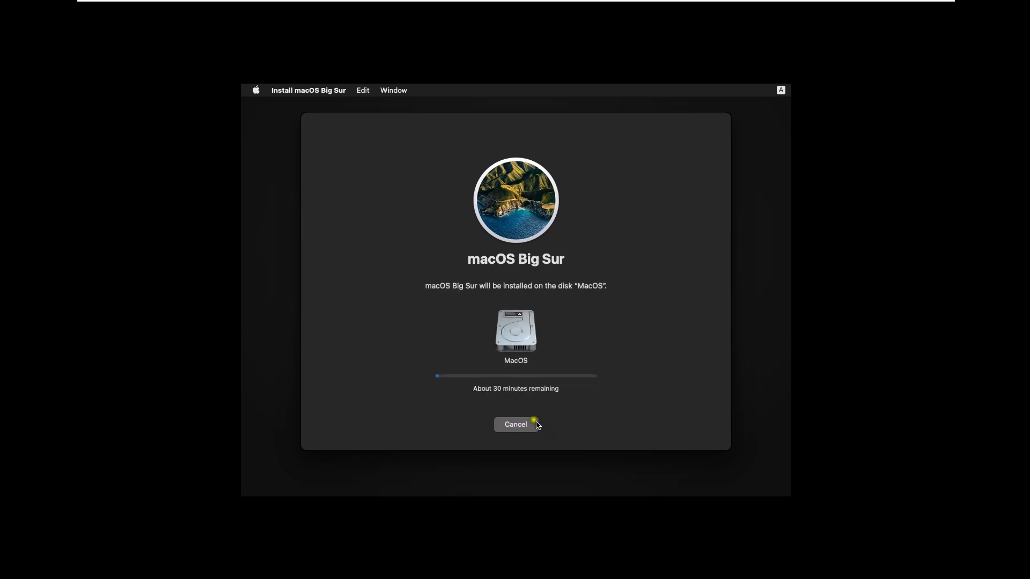
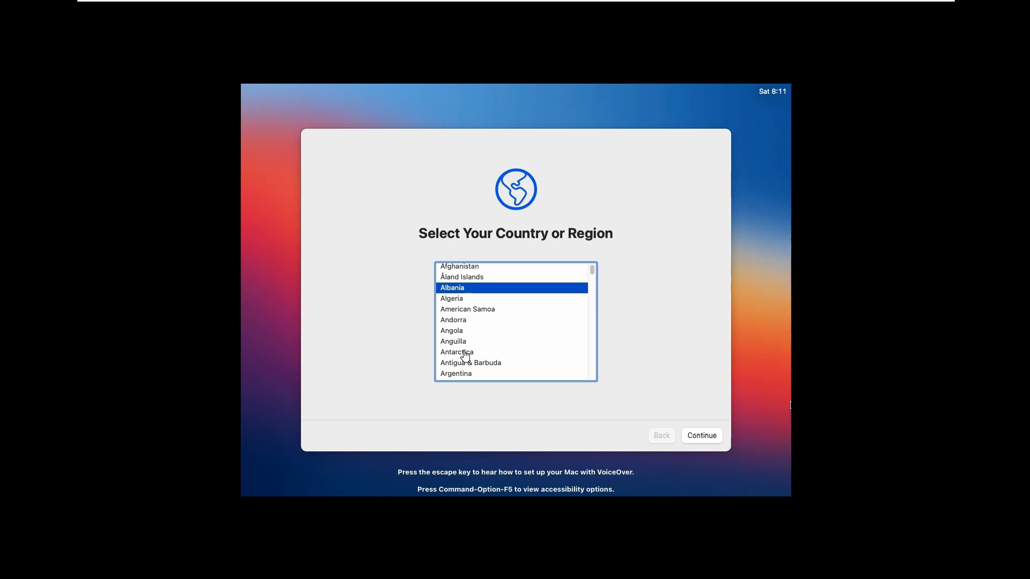
Select United States as the Mac's region in the setup assistant
click(371, 351)
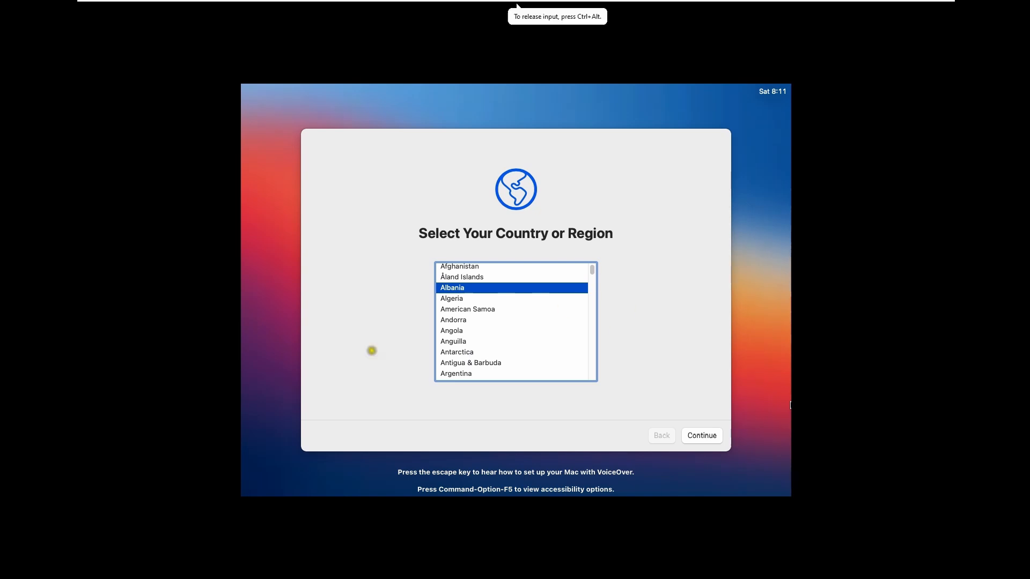
text(amun)
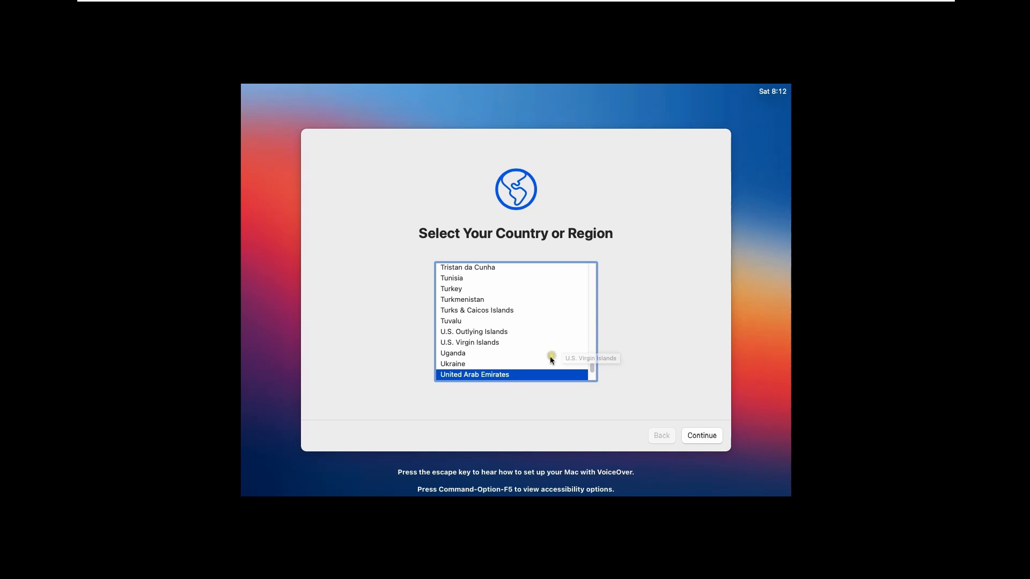
key(Down)
key(Down)
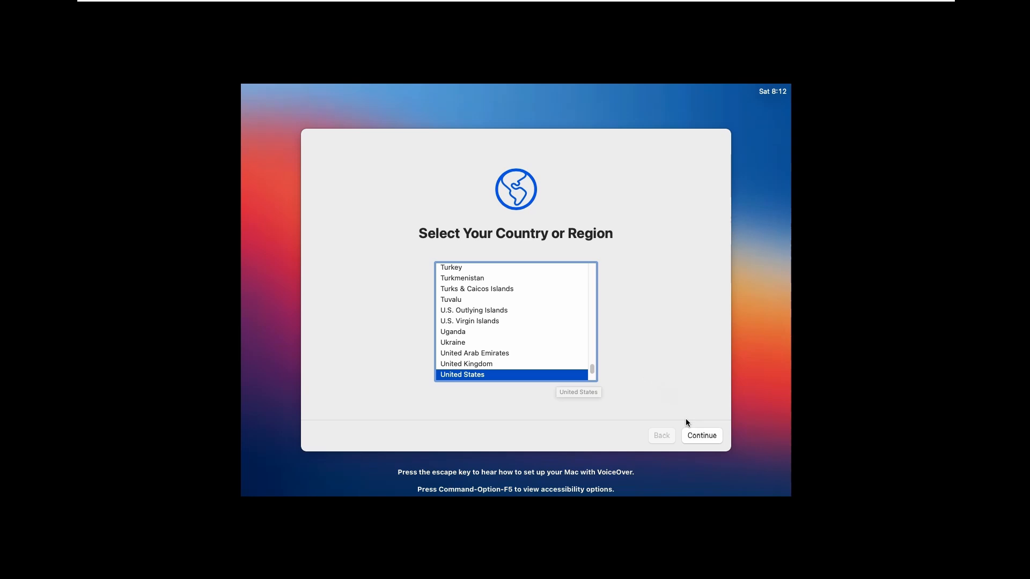
click(695, 435)
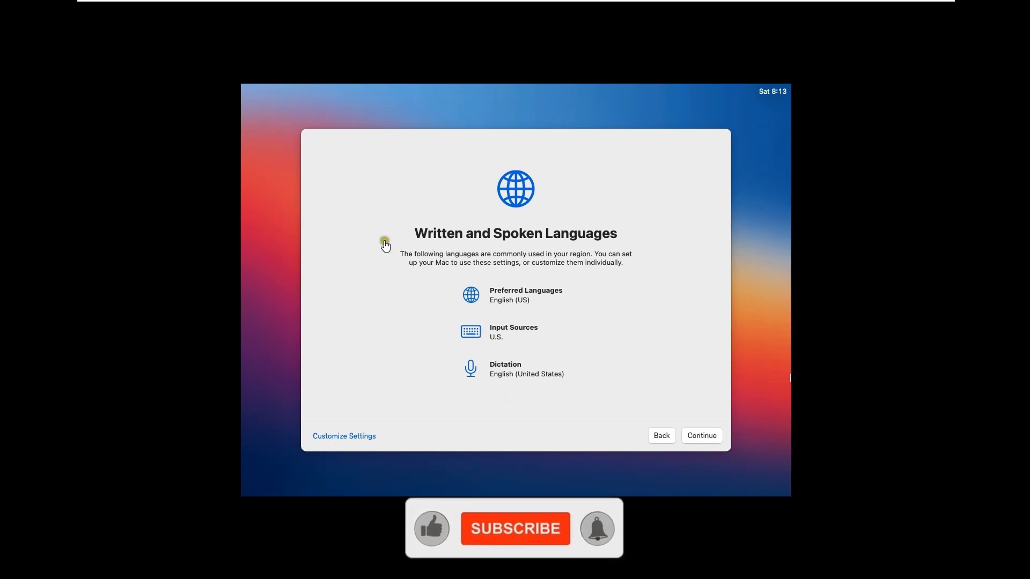
Accept the default languages and skip Accessibility, Data & Privacy and Migration Assistant
click(703, 435)
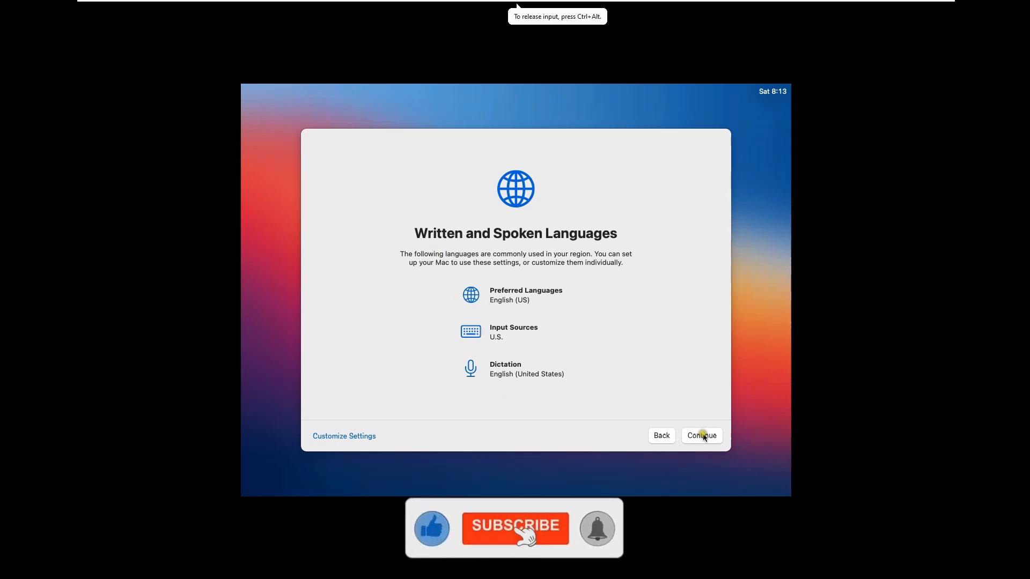
click(702, 436)
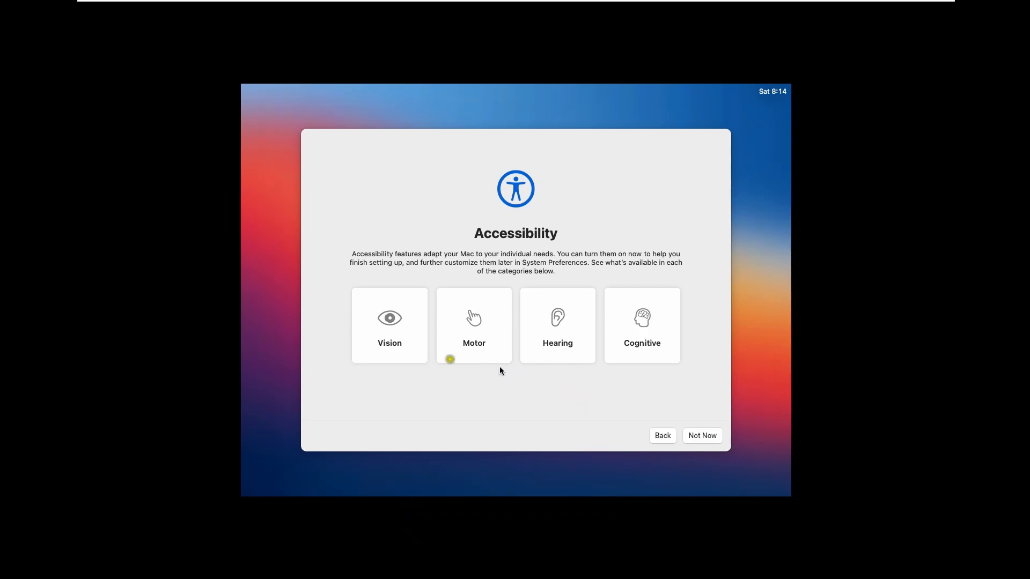
click(700, 439)
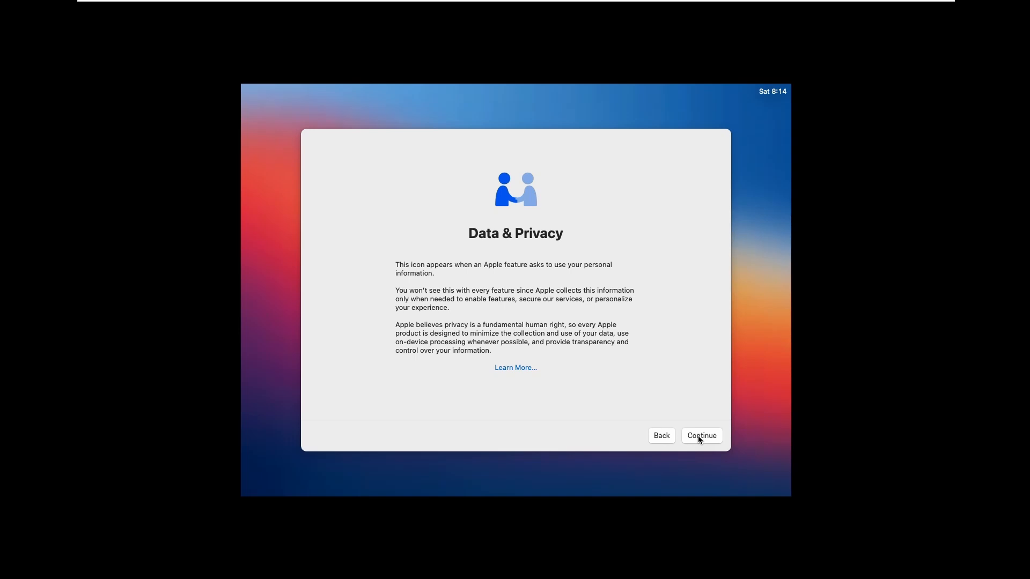
click(699, 439)
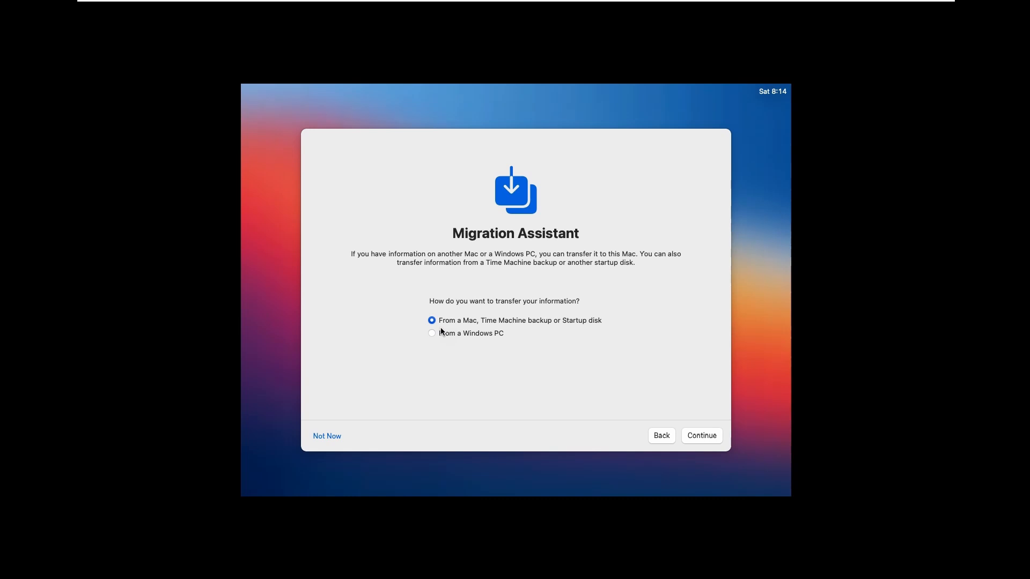
click(322, 437)
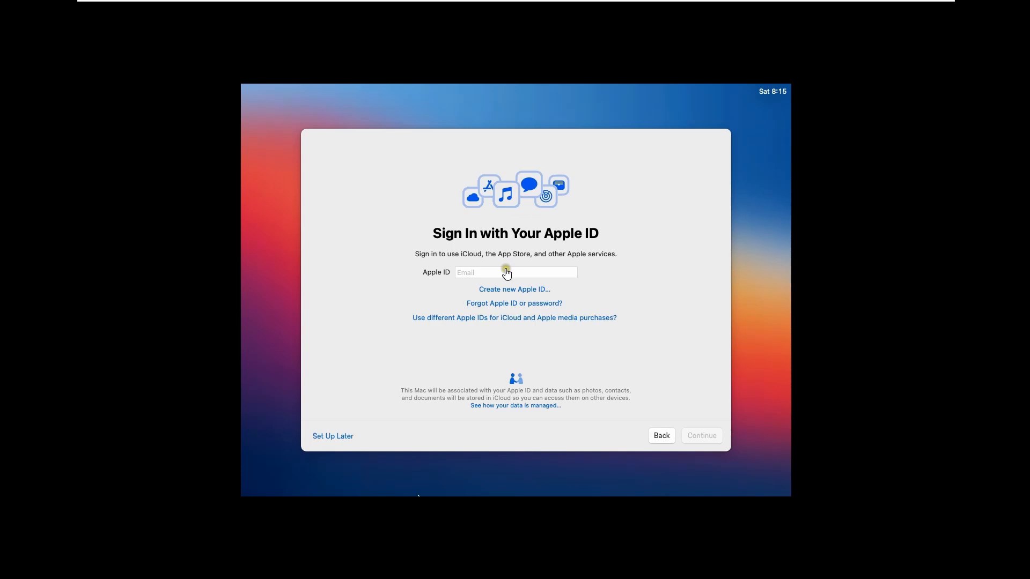
Skip Apple ID sign-in with Set Up Later and confirm Skip
click(466, 261)
click(345, 427)
click(332, 438)
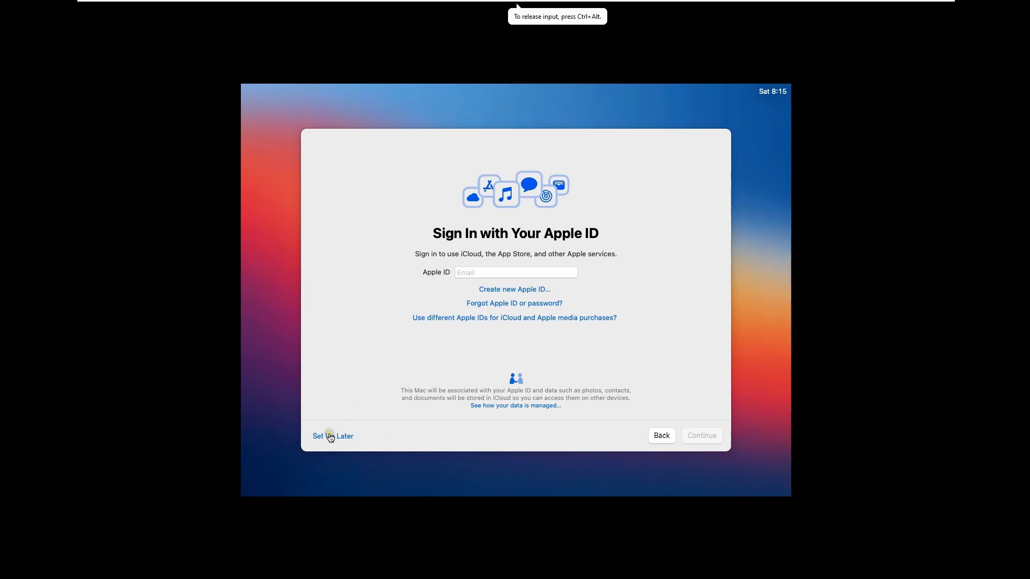
click(330, 437)
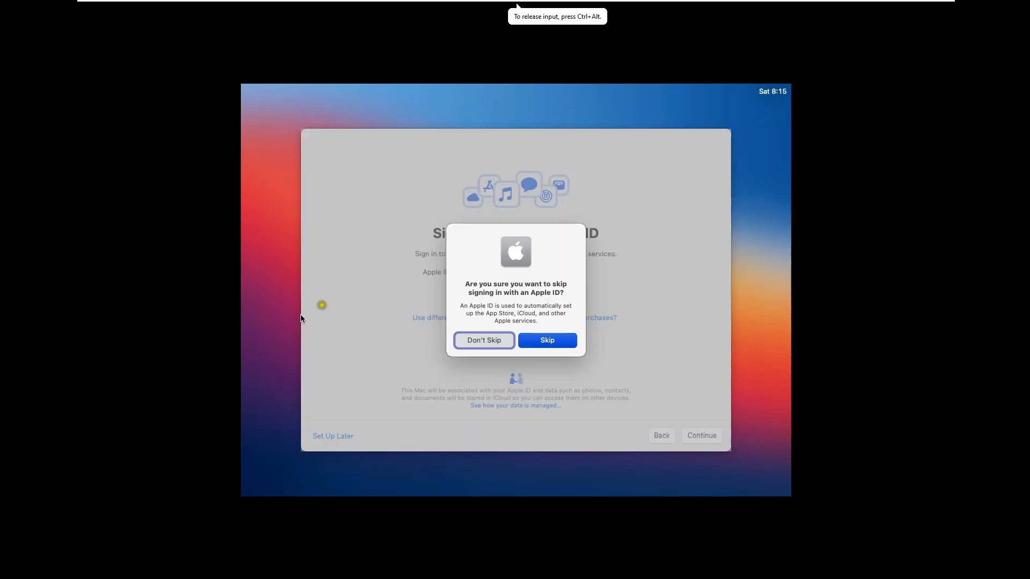
click(547, 342)
click(546, 345)
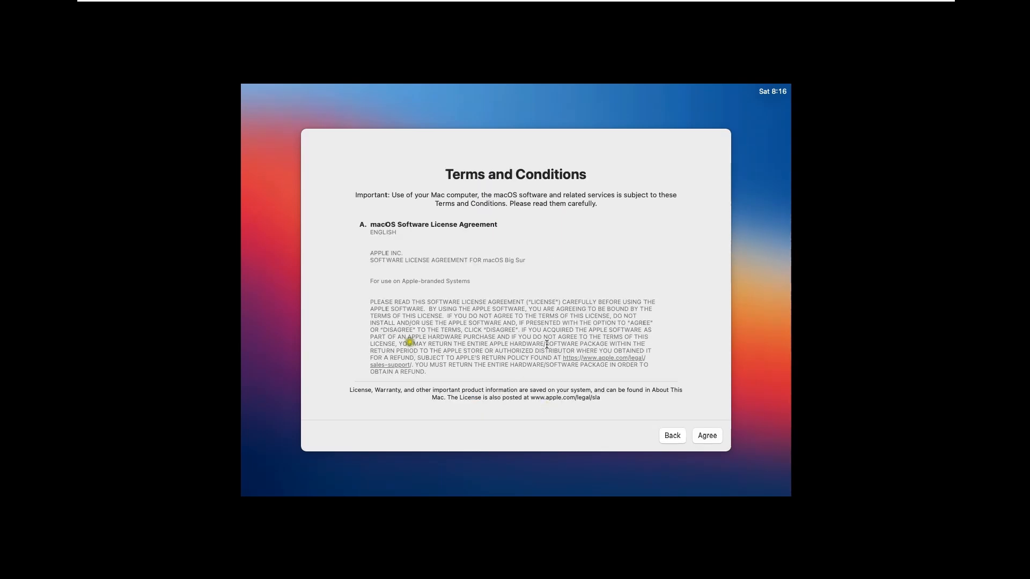
Agree to the macOS Software License Agreement and confirm the agreement
click(846, 379)
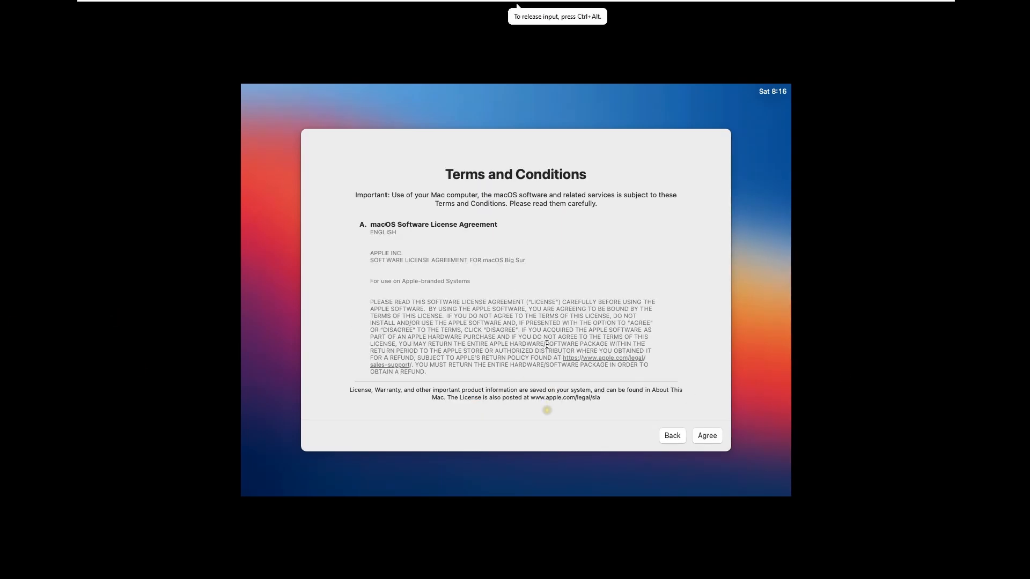
click(706, 436)
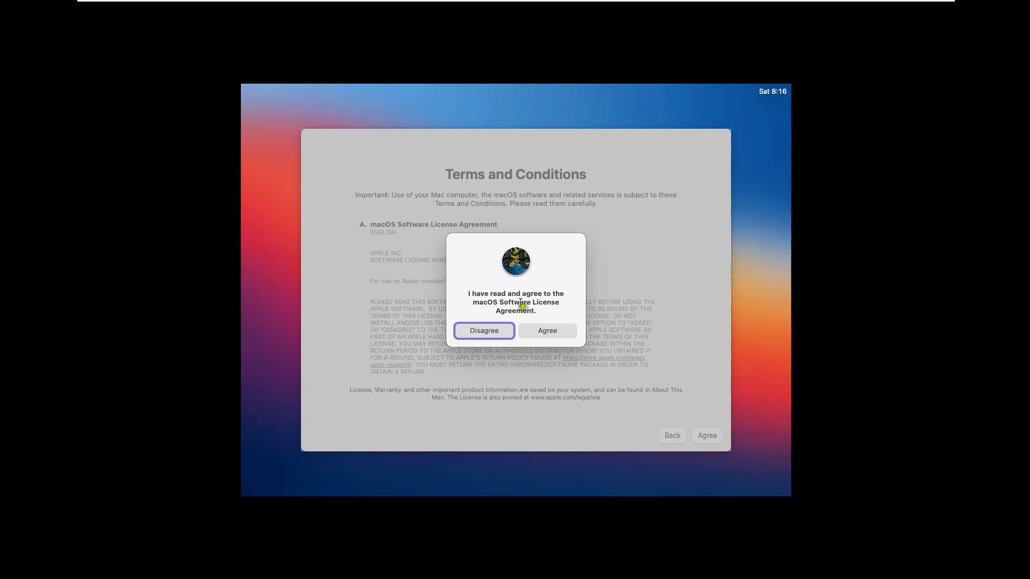
click(536, 330)
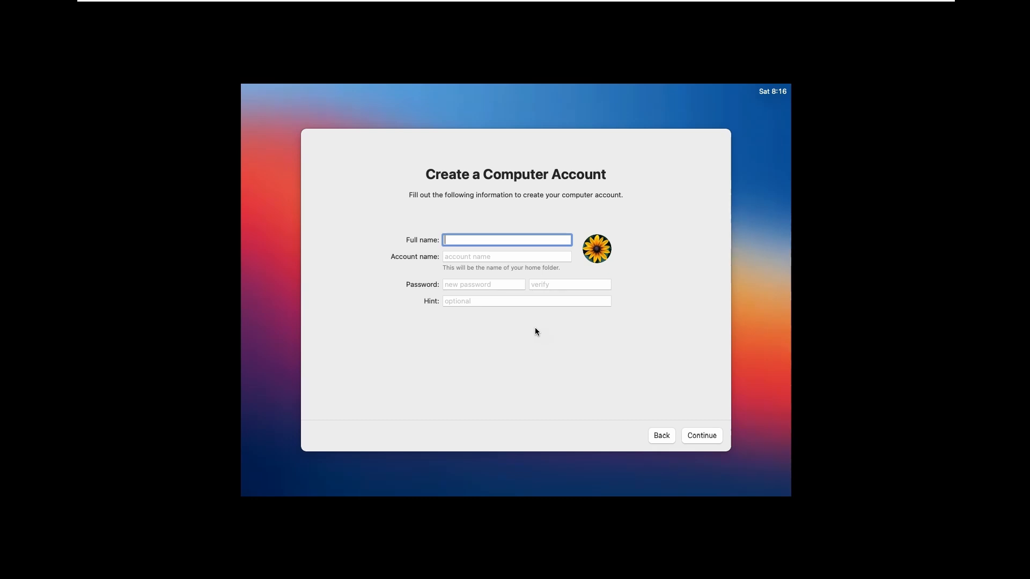
Enter the user's full name, keep the suggested account name, and type the password
text(Spycyber)
key(Tab)
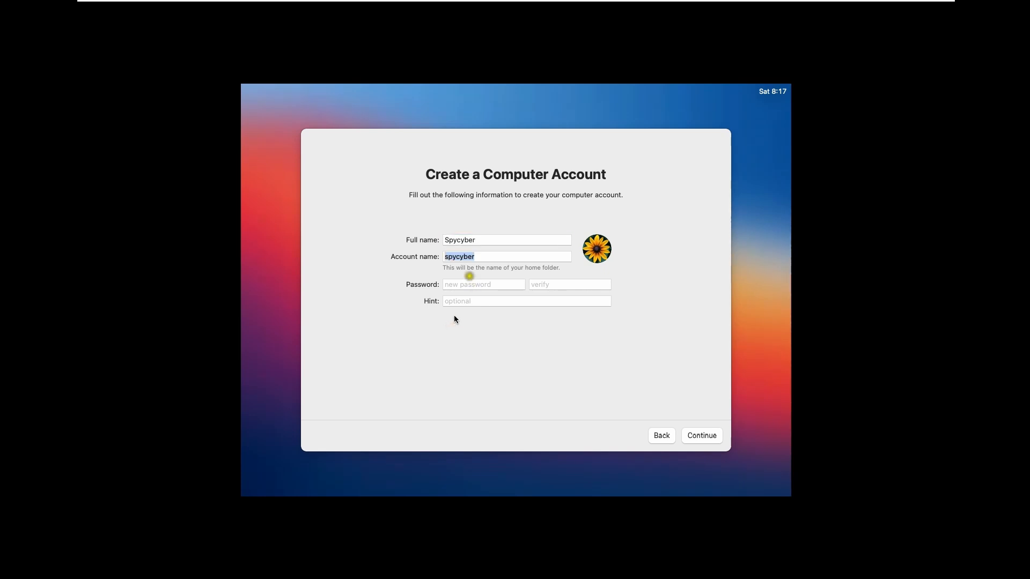
key(Tab)
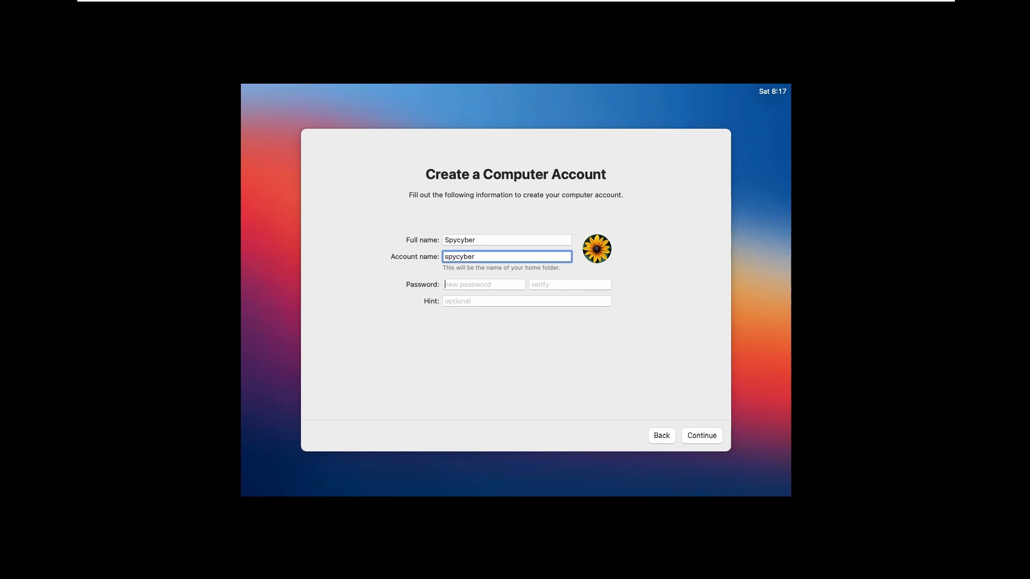
text(p)
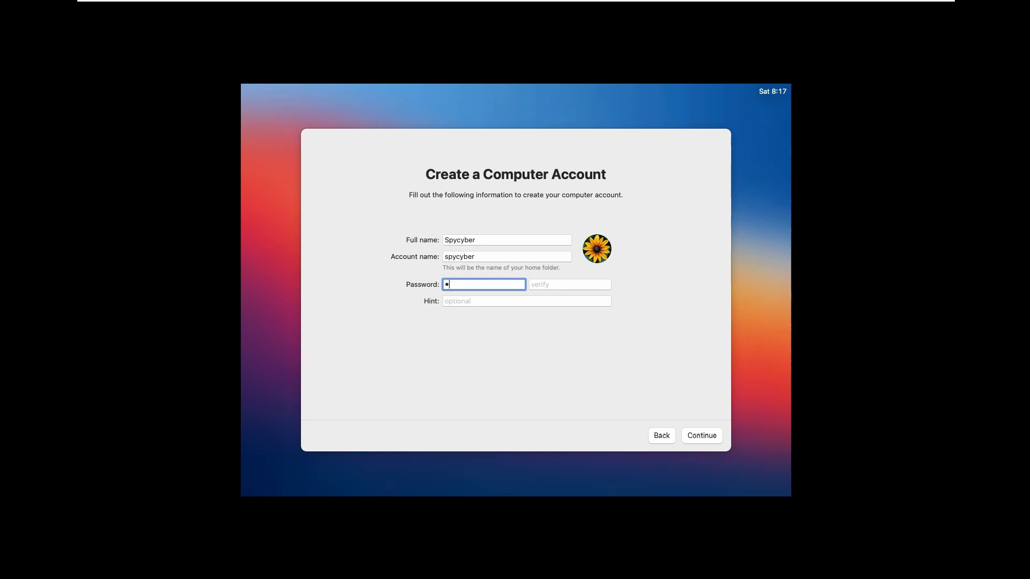
text(••••••)
Leave the password hint empty, fill in password verification, and submit the account
key(Tab)
text(test@1)
key(BackSpace)
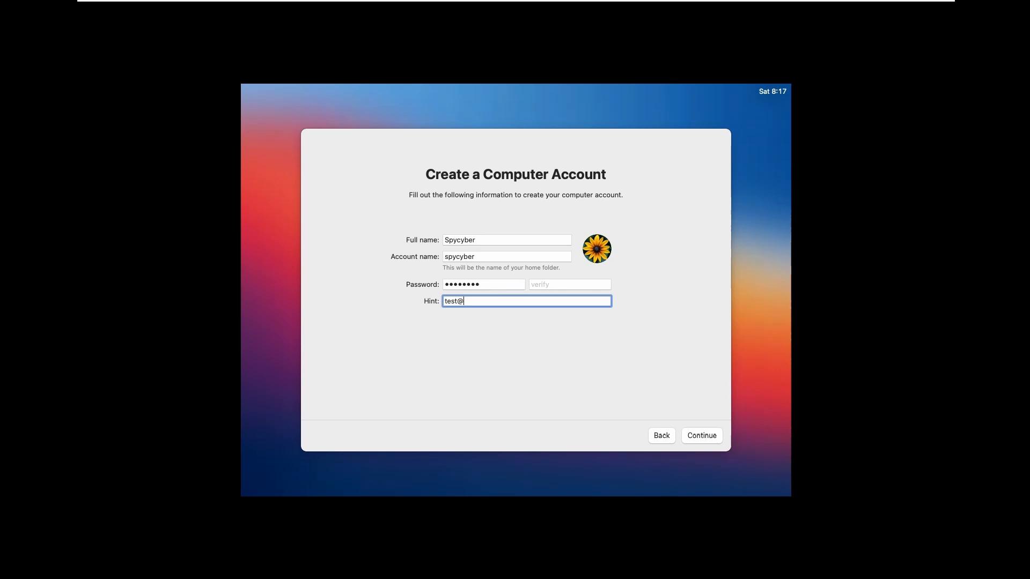
key(BackSpace)
key(BackSpace)
key(BackSpace)
key(BackSpace)
click(556, 286)
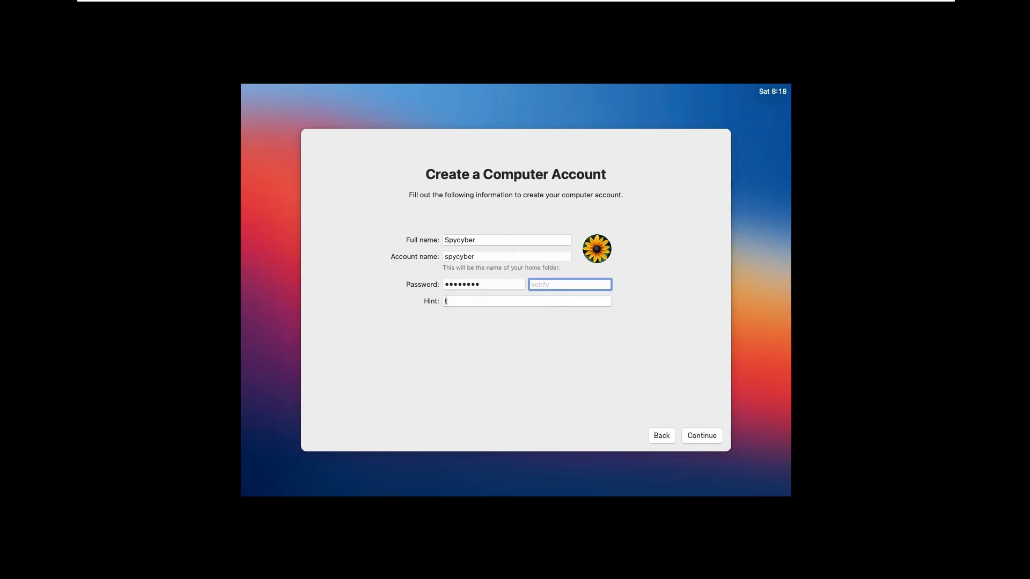
key(Tab)
key(BackSpace)
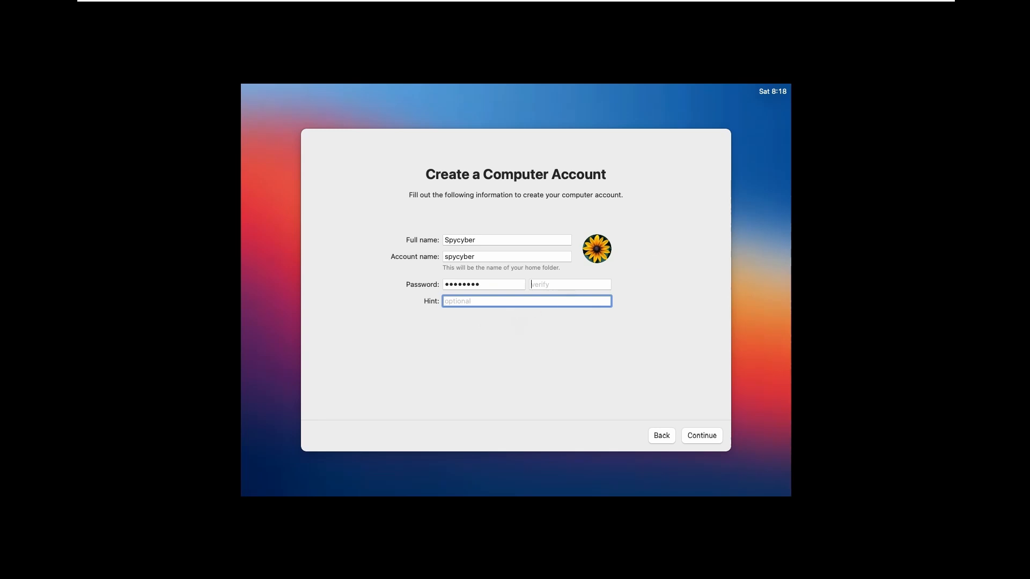
click(533, 285)
text(••••••••)
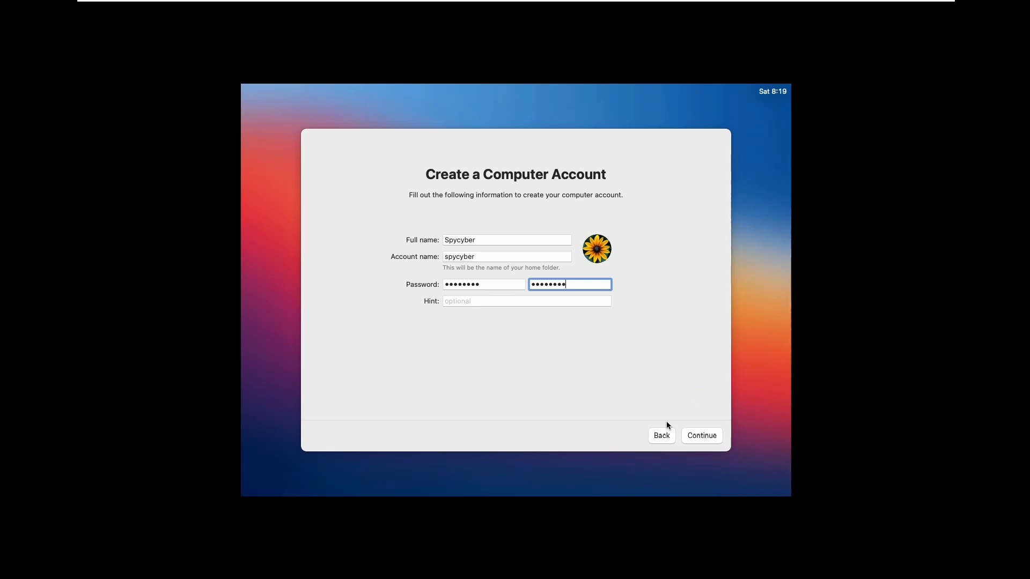
click(710, 429)
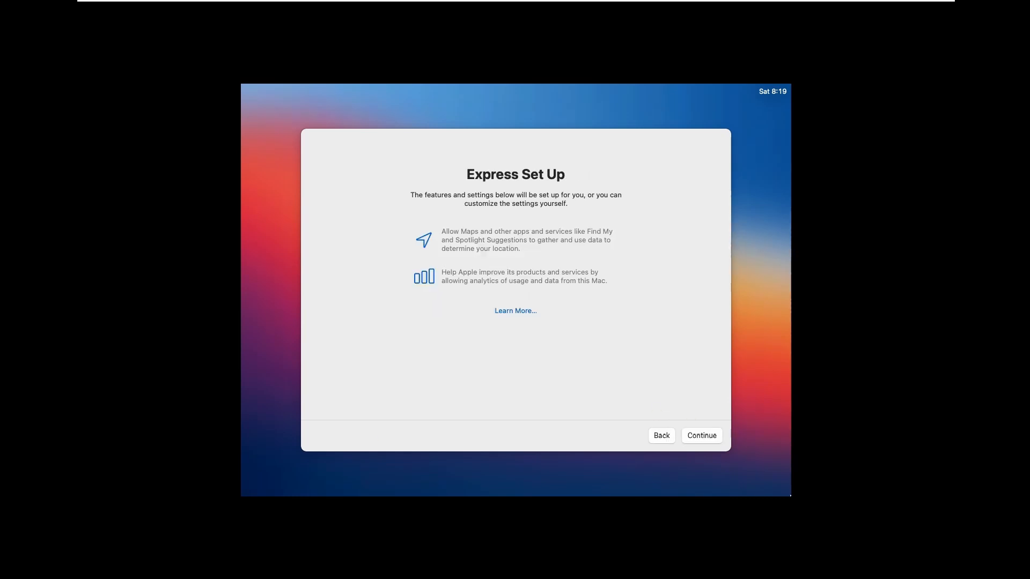
Accept Express Set Up defaults, pass the analytics page, and postpone Screen Time
click(435, 383)
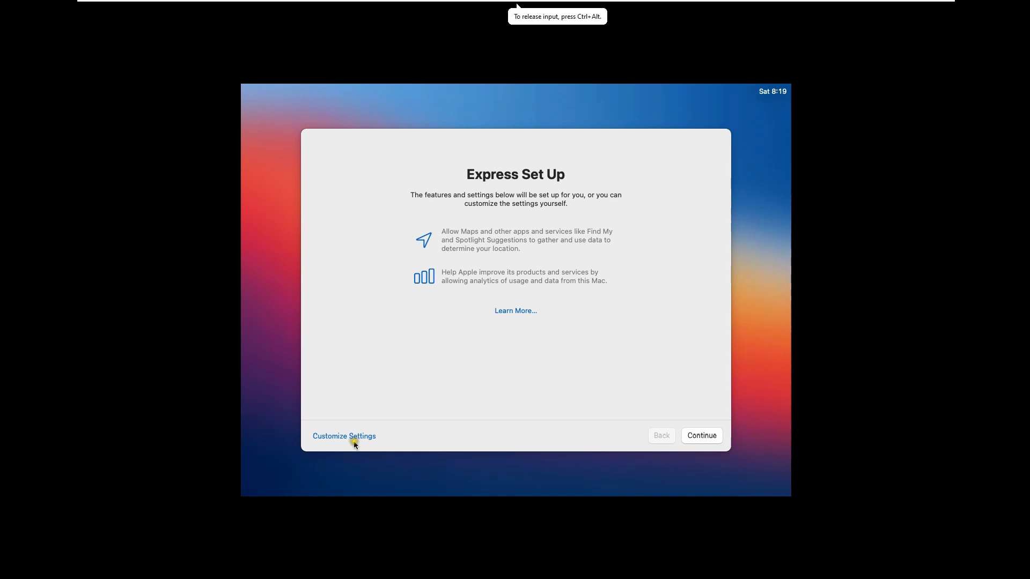
click(704, 435)
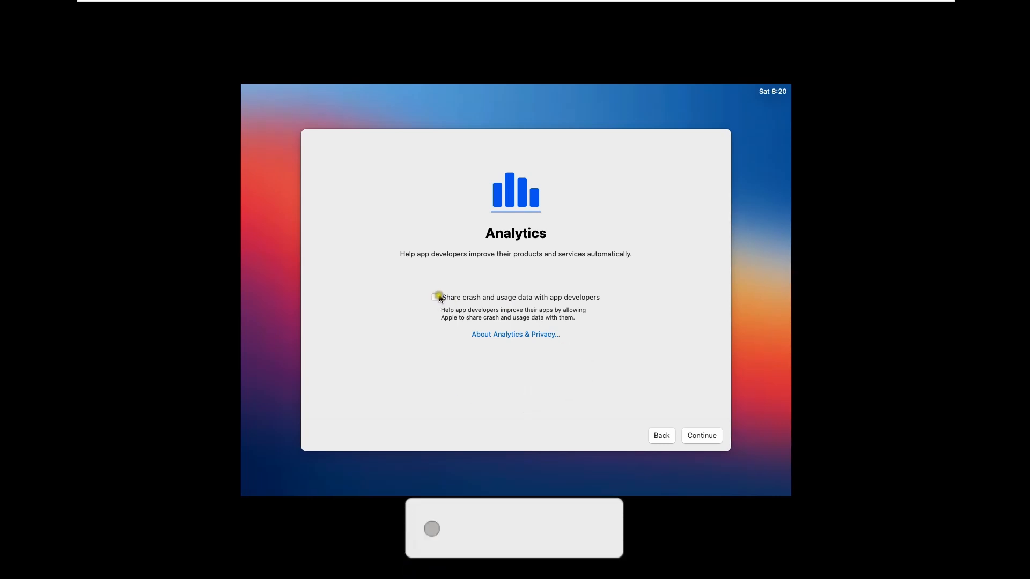
click(703, 437)
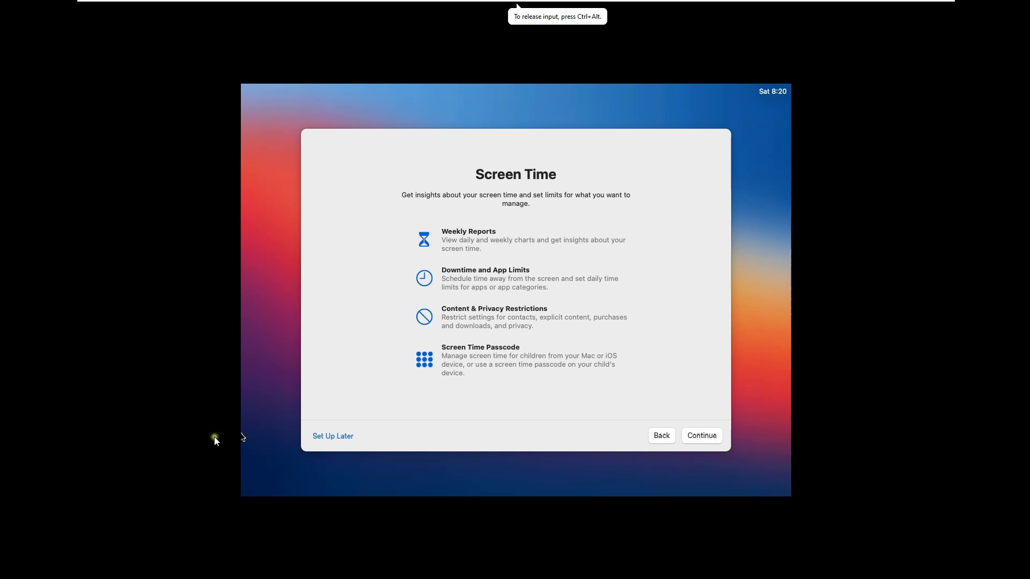
click(342, 437)
click(419, 375)
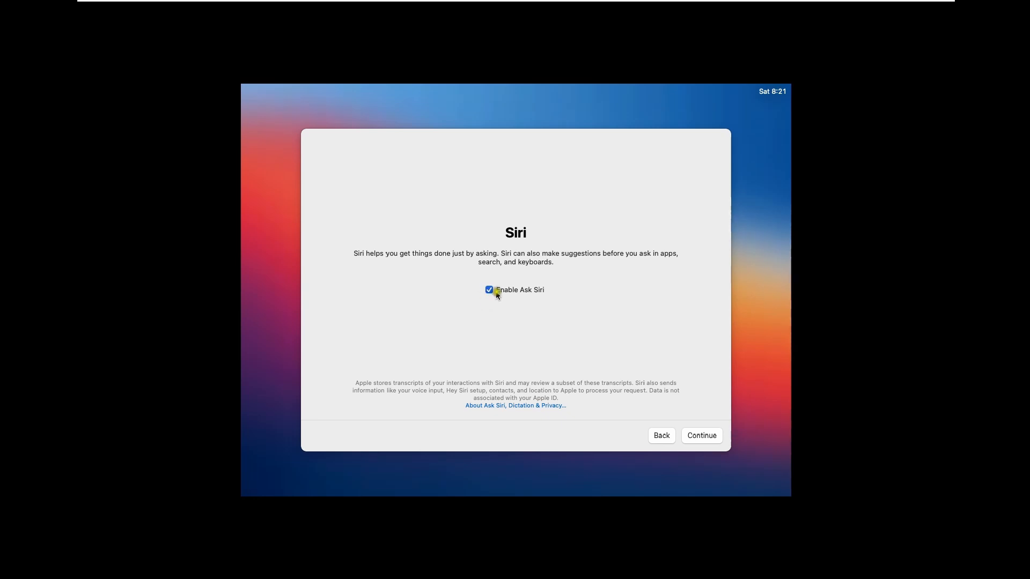
Choose Not Now for sharing Siri audio recordings and continue through Choose Your Look
click(703, 438)
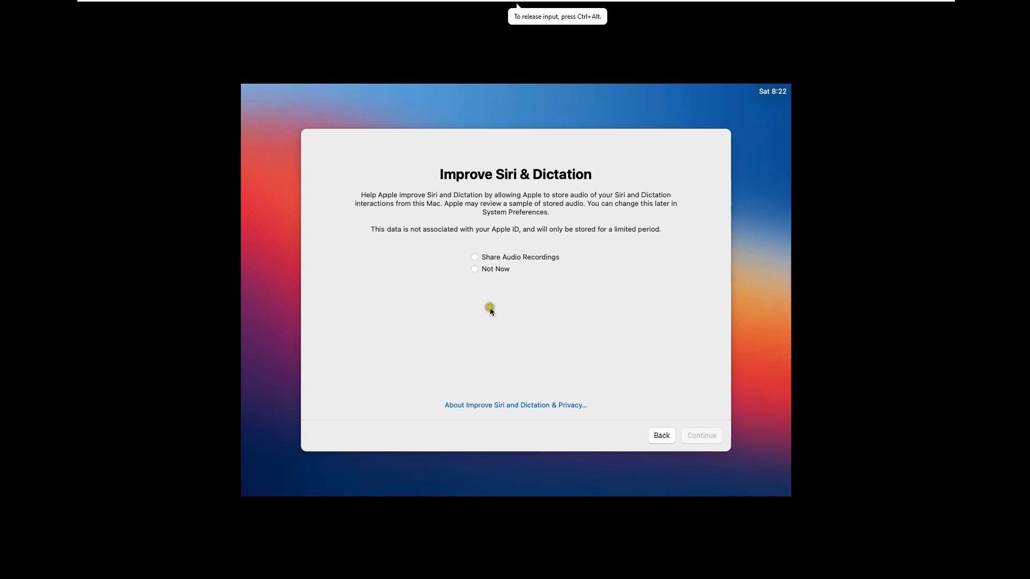
click(474, 269)
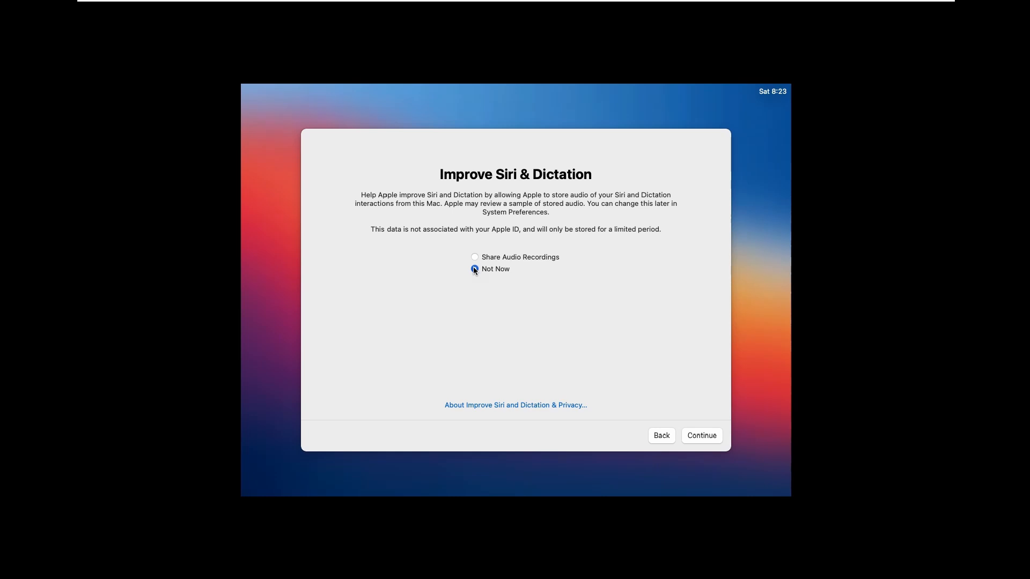
click(710, 435)
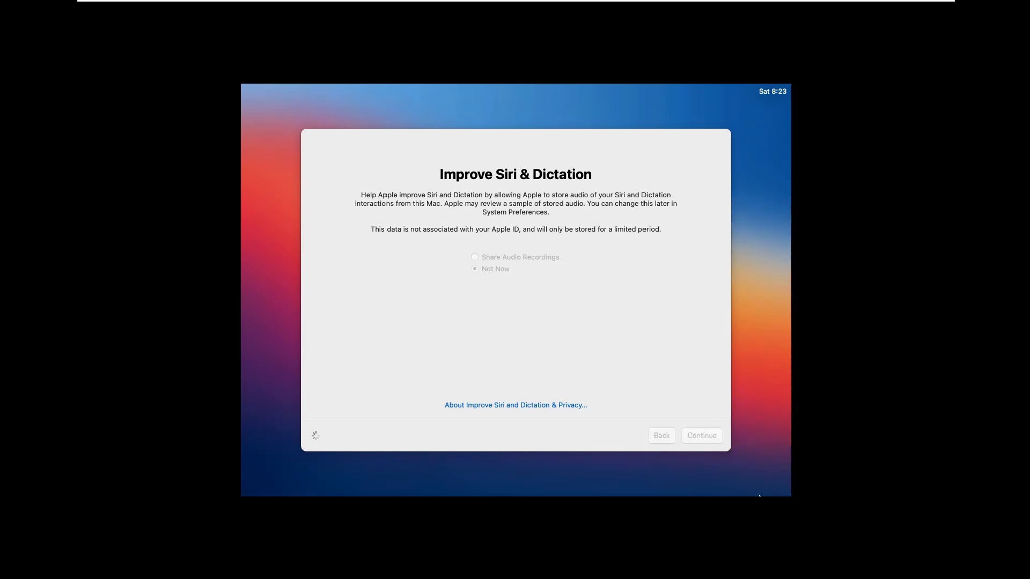
click(693, 437)
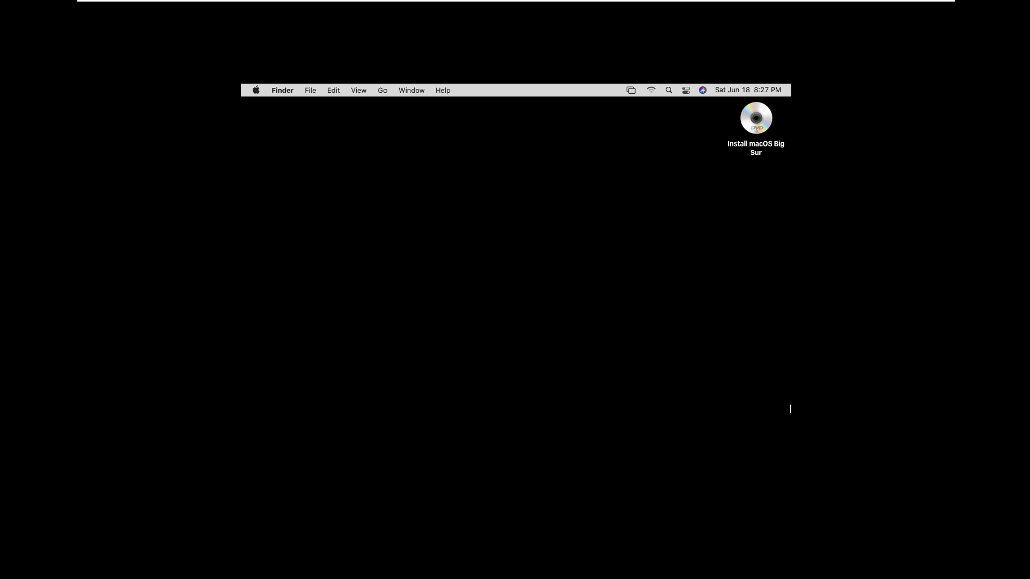
Eject the Install macOS Big Sur disc from the guest desktop via its context menu
click(536, 349)
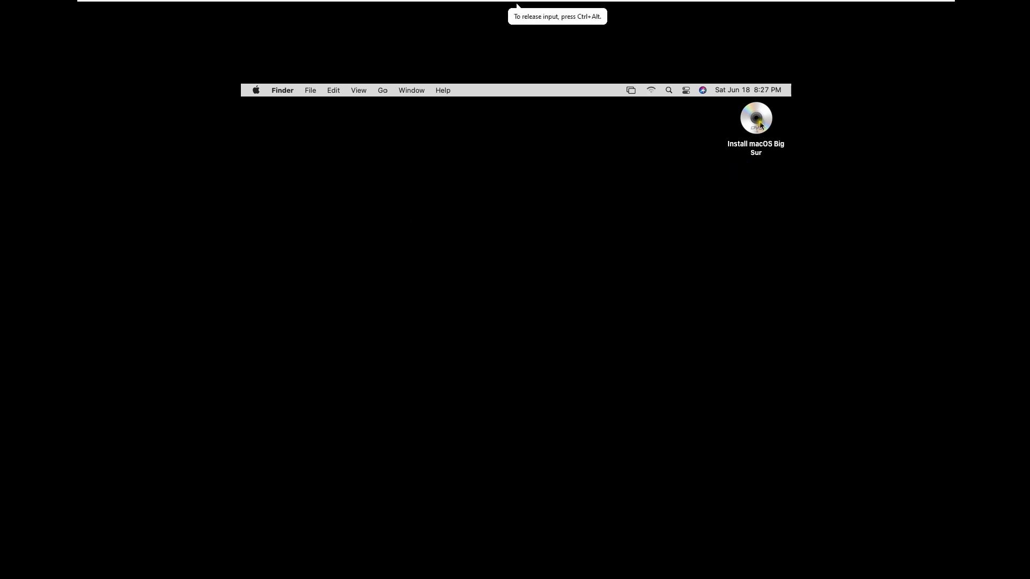
right_click(761, 125)
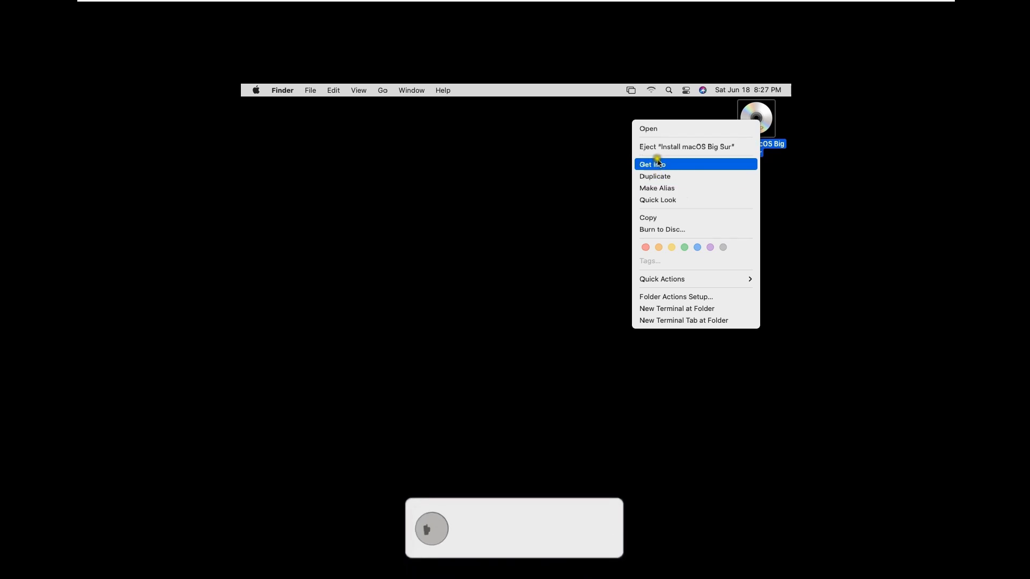
click(673, 147)
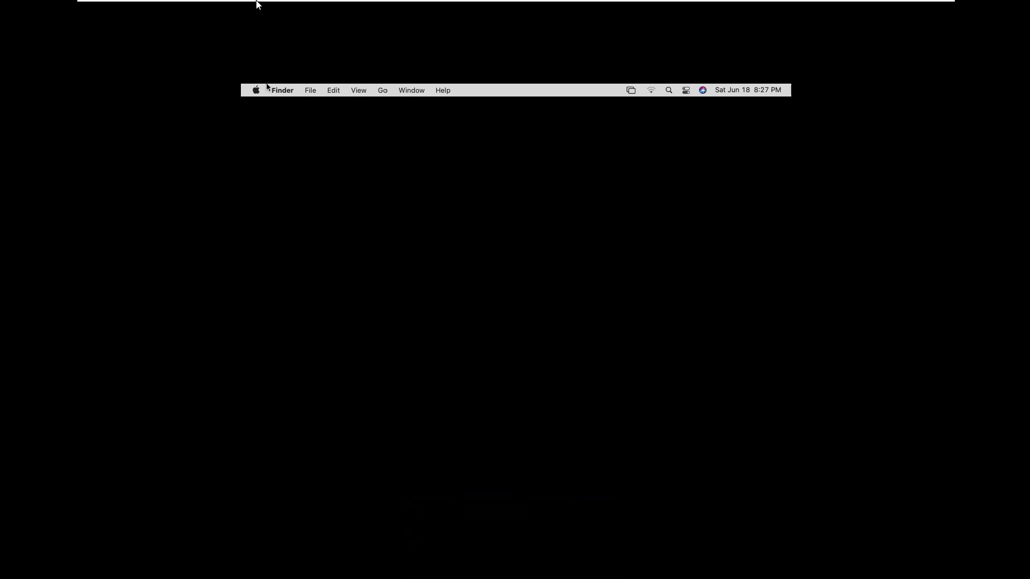
Run VM > Install VMware Tools, download it, and connect the installer disc
mouse_move(257, 3)
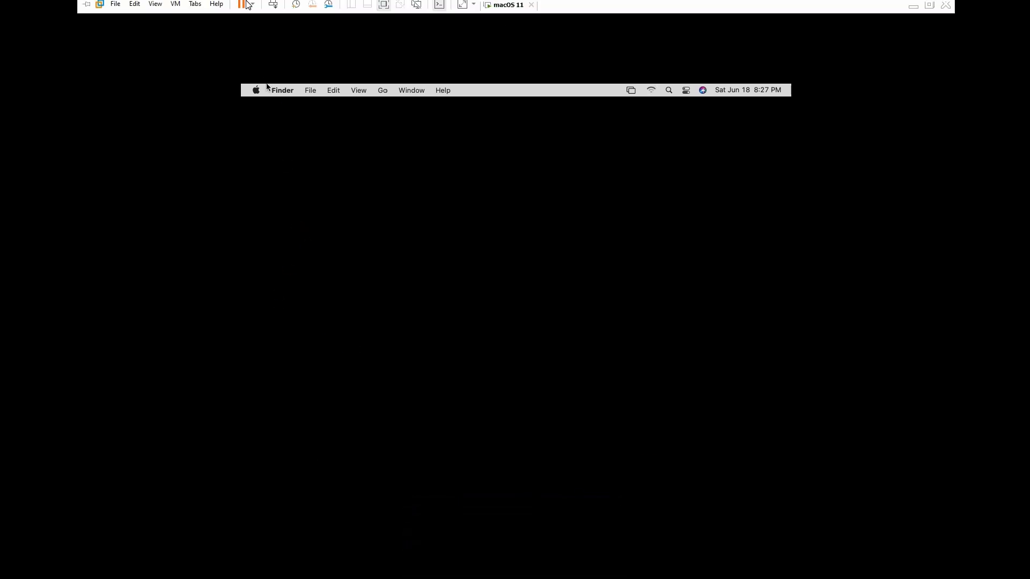
click(152, 8)
mouse_move(168, 8)
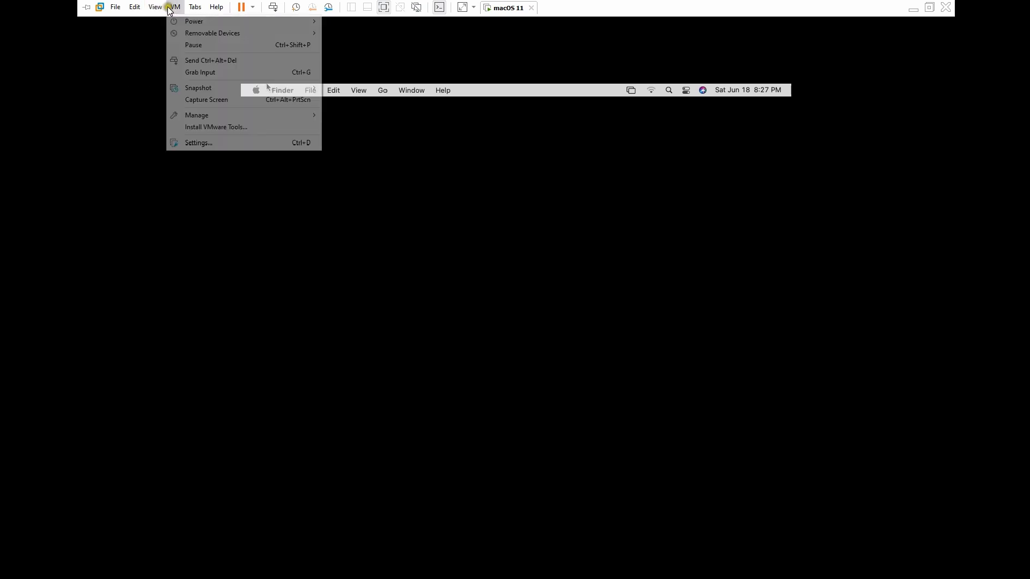
click(216, 127)
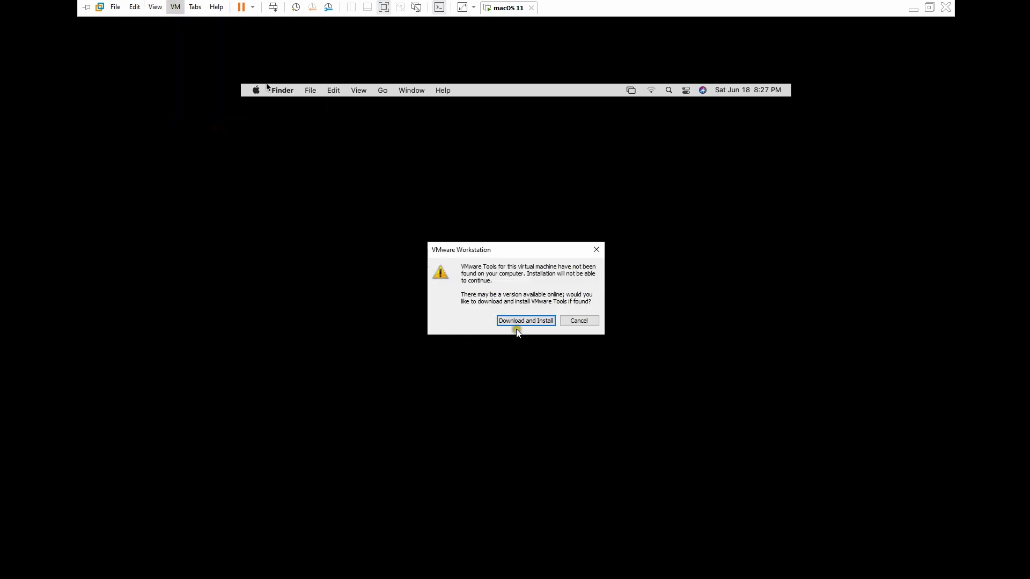
click(512, 320)
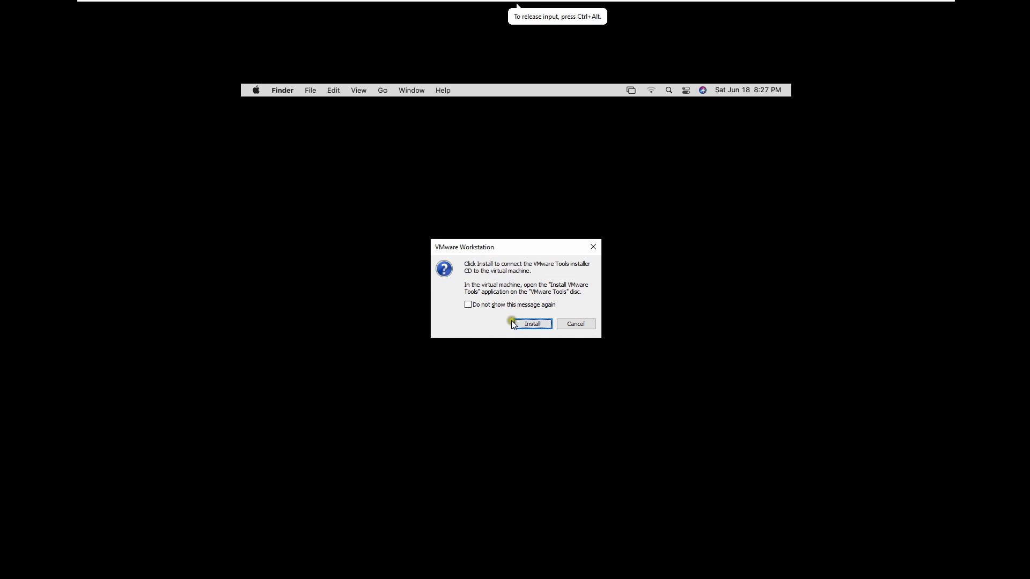
click(524, 322)
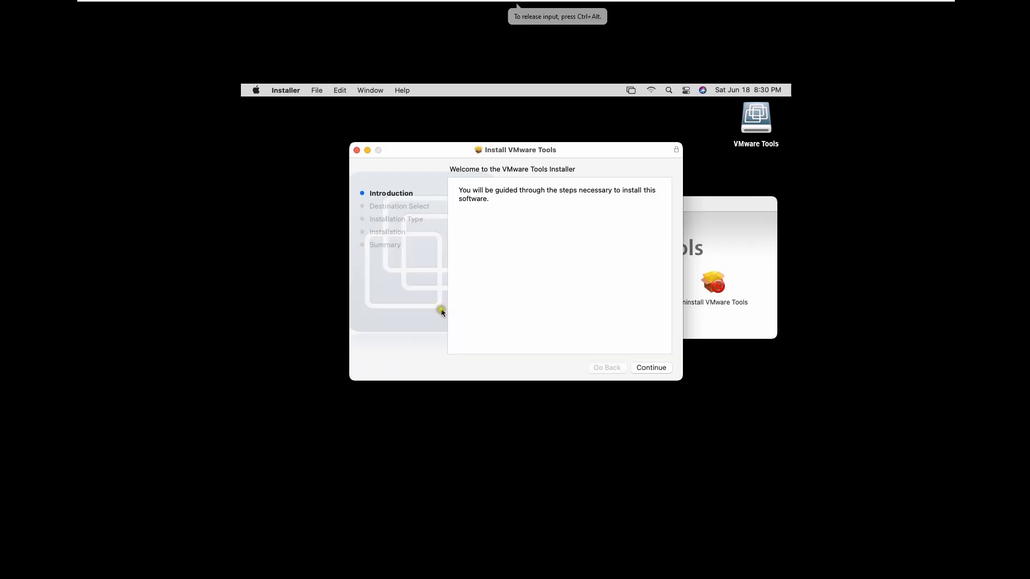
Start the standard VMware Tools installation and authorize it with the account password
click(652, 368)
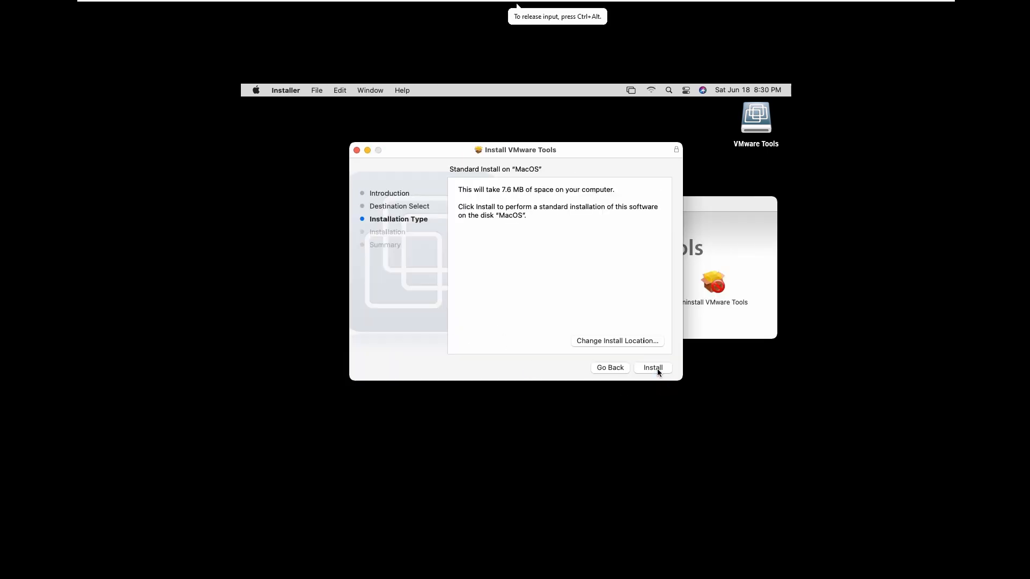
click(658, 368)
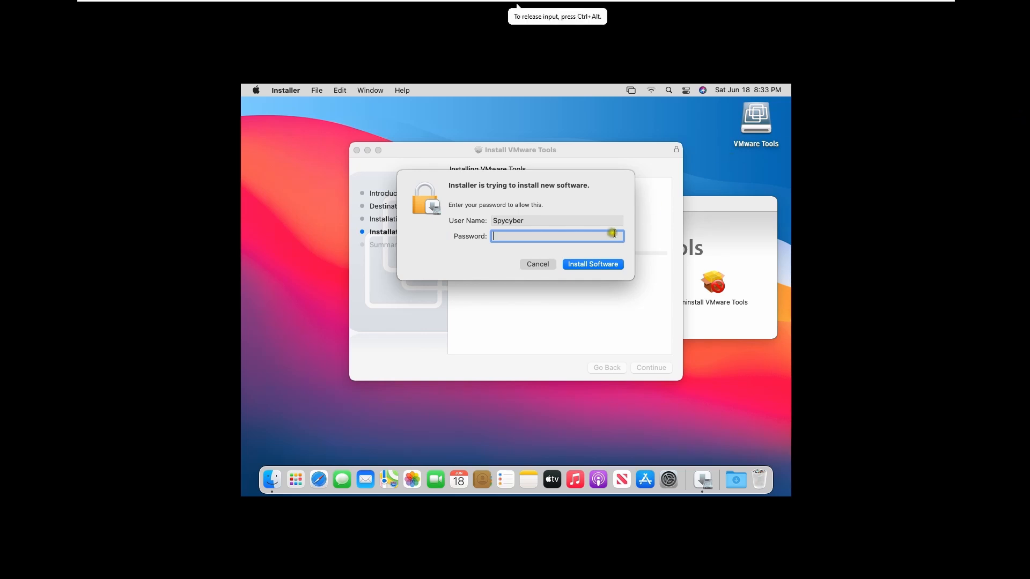
click(512, 237)
text(••••••••)
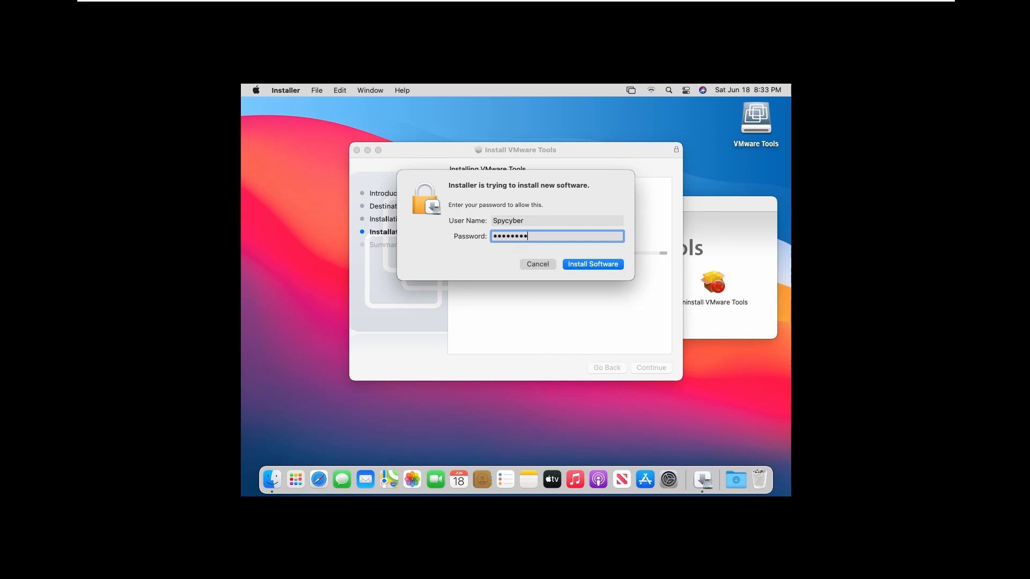
click(583, 265)
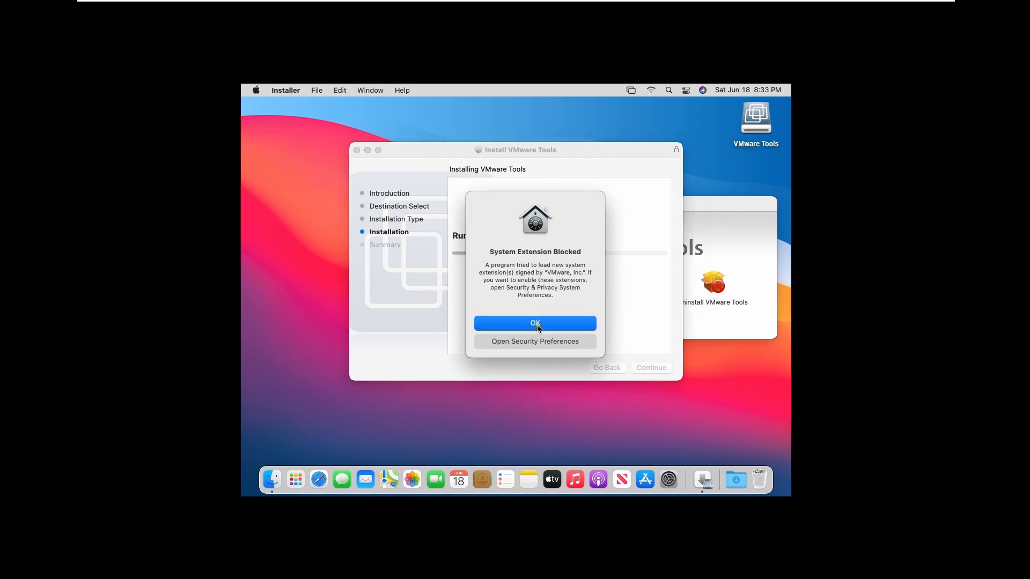
Open System Preferences from the Apple menu and dismiss the System Extension Blocked alert
click(333, 178)
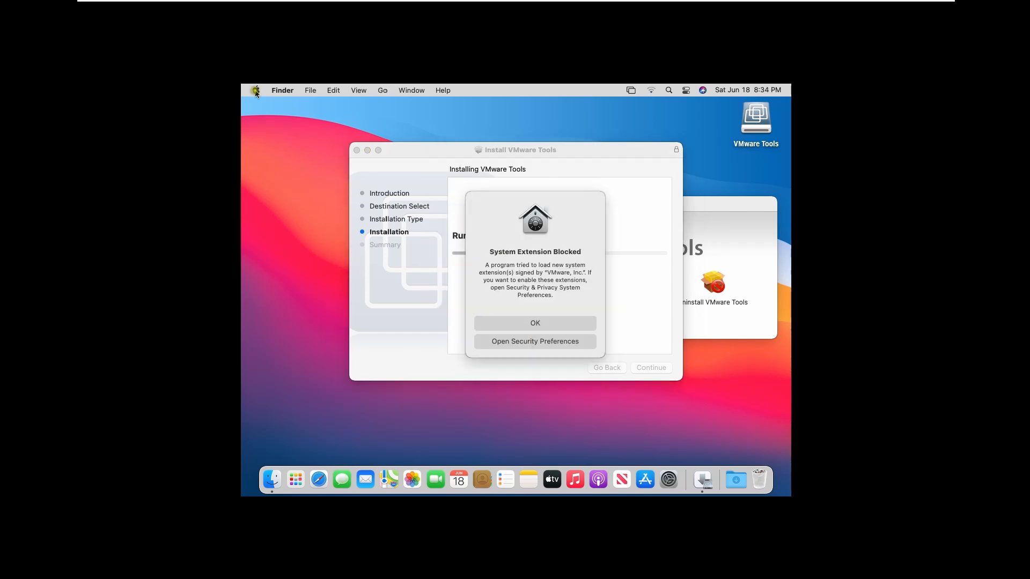
click(256, 92)
click(270, 125)
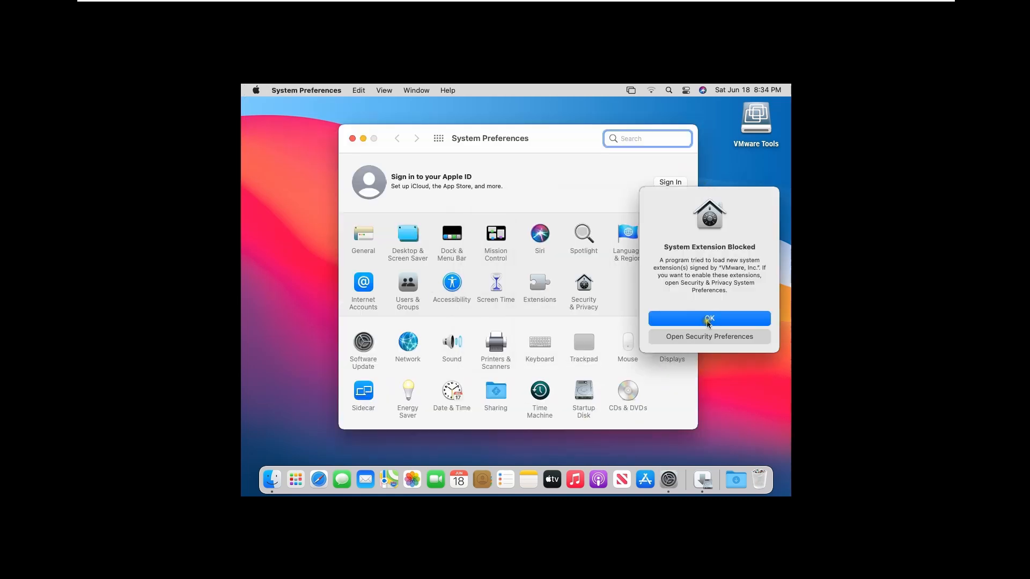
click(709, 320)
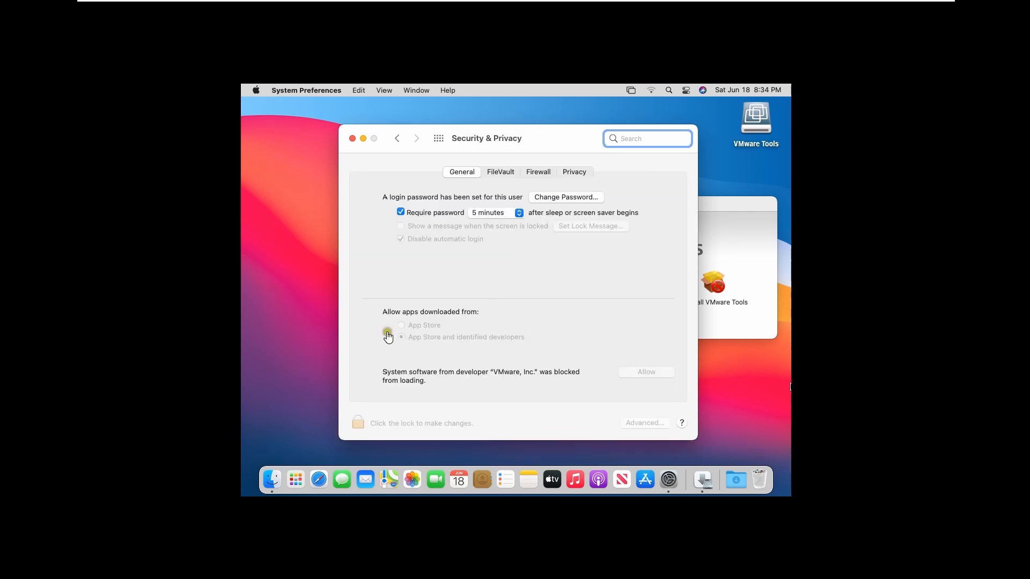
Unlock Security & Privacy with the password, allow VMware, Inc. software, and choose Restart
click(363, 423)
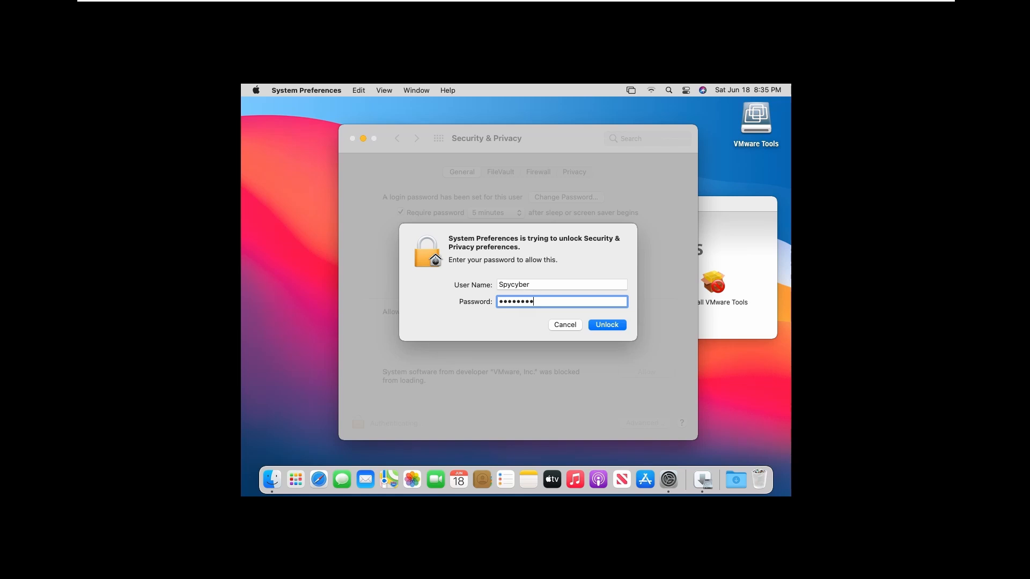
key(Return)
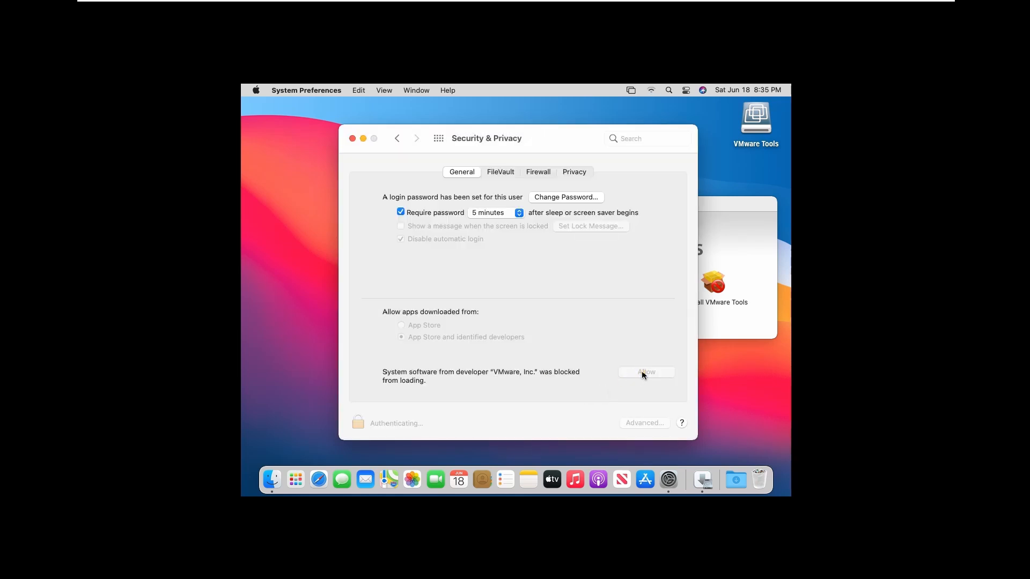
click(643, 374)
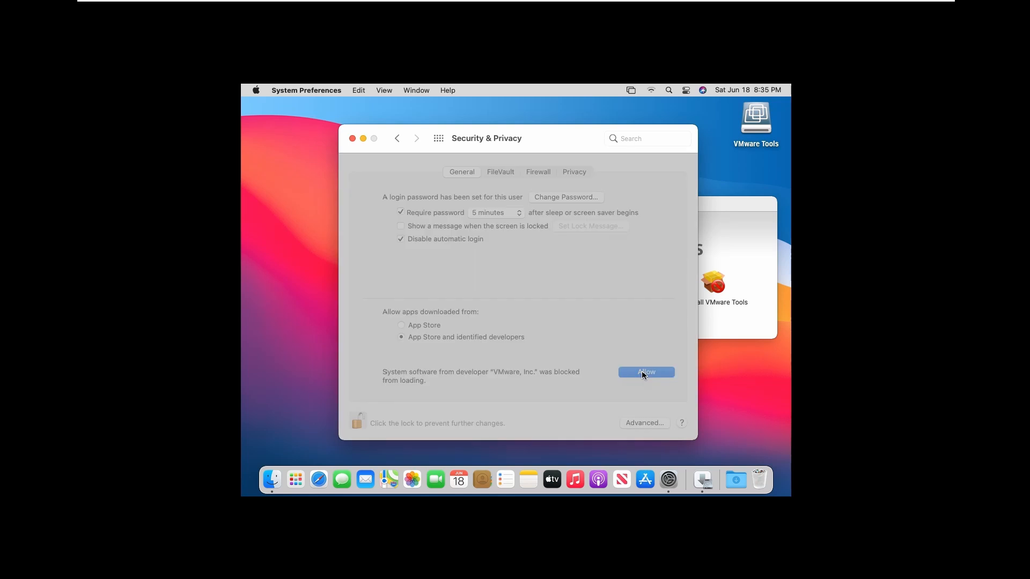
click(503, 320)
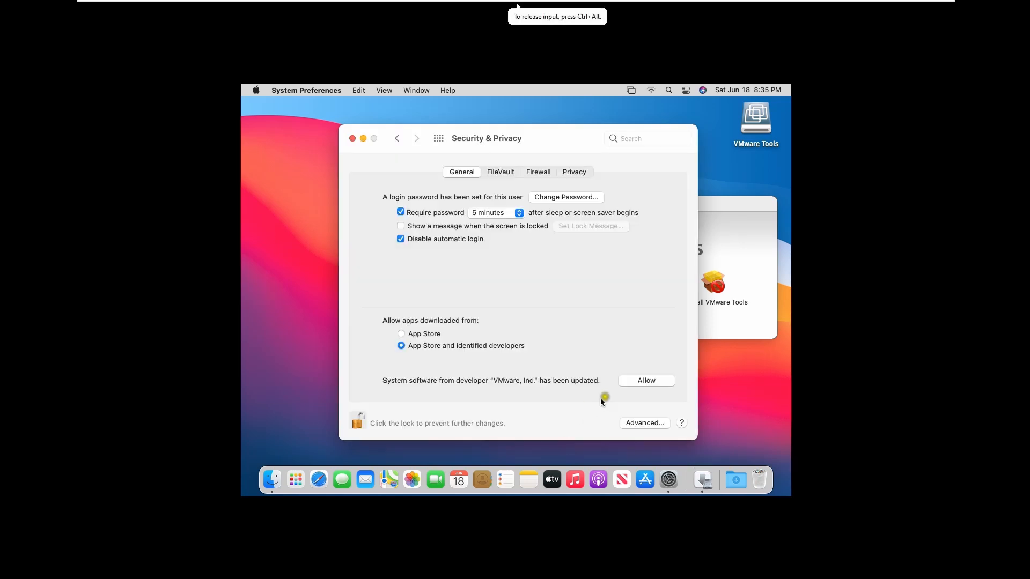
Dismiss the interrupted-restart alert, restart from the installer, and enter the login password
click(632, 382)
click(514, 305)
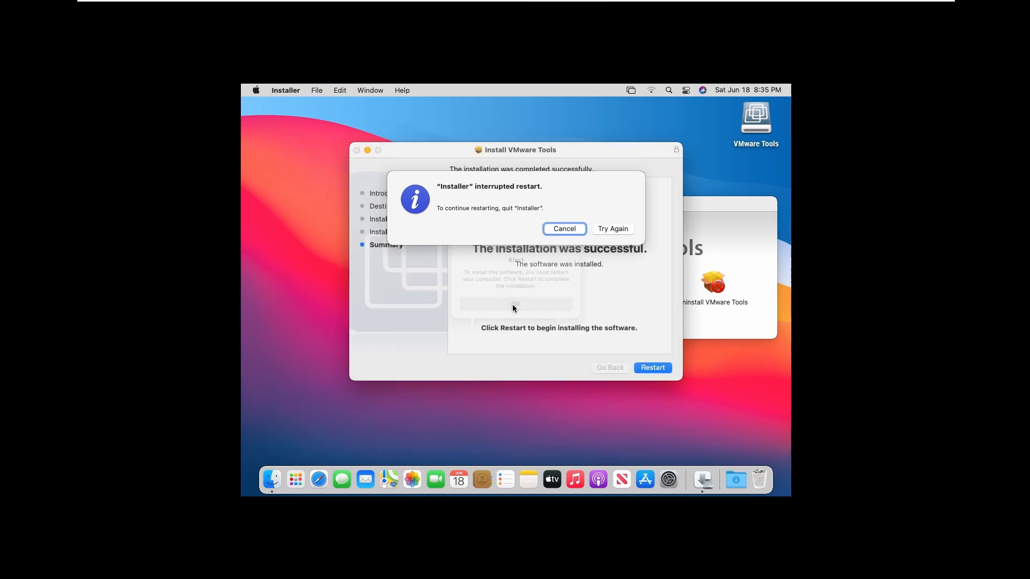
click(571, 229)
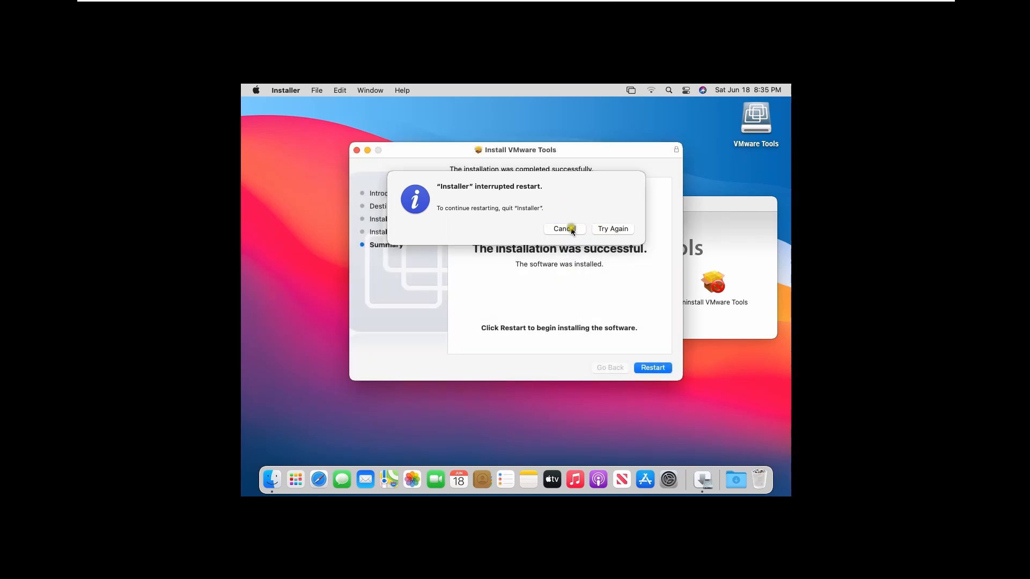
click(650, 367)
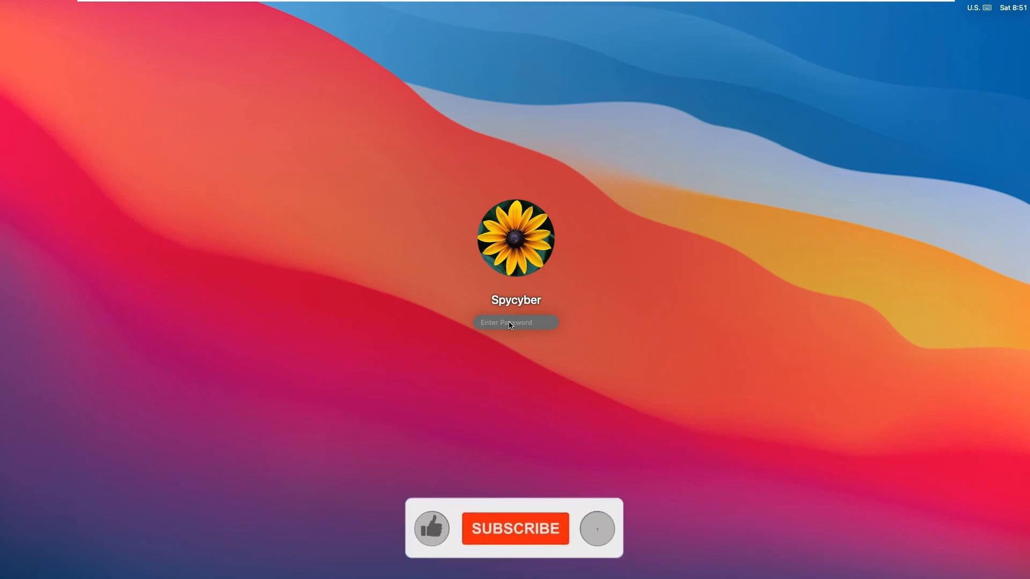
text(••••)
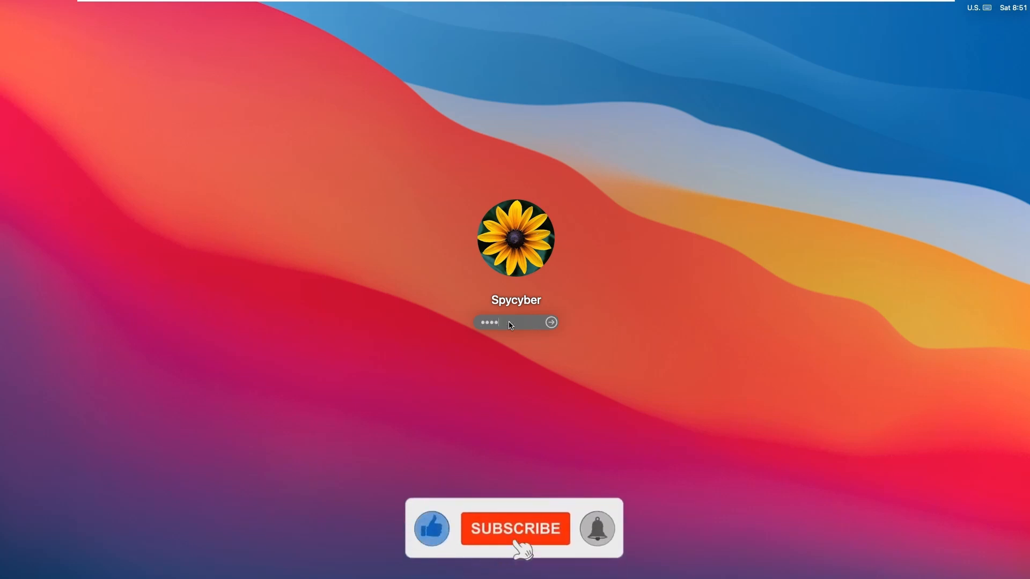